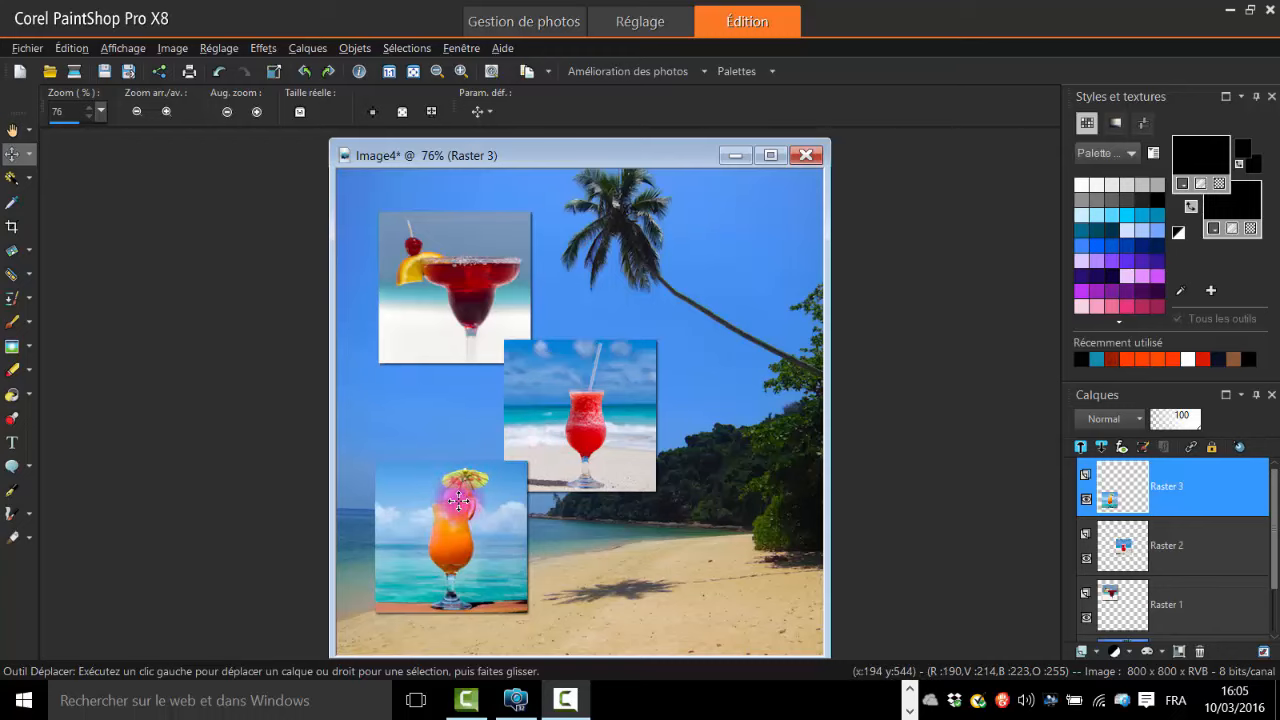
Minimize the Image4 window and open the images 1, 2, 3 and fond from the desktop folder.
click(741, 155)
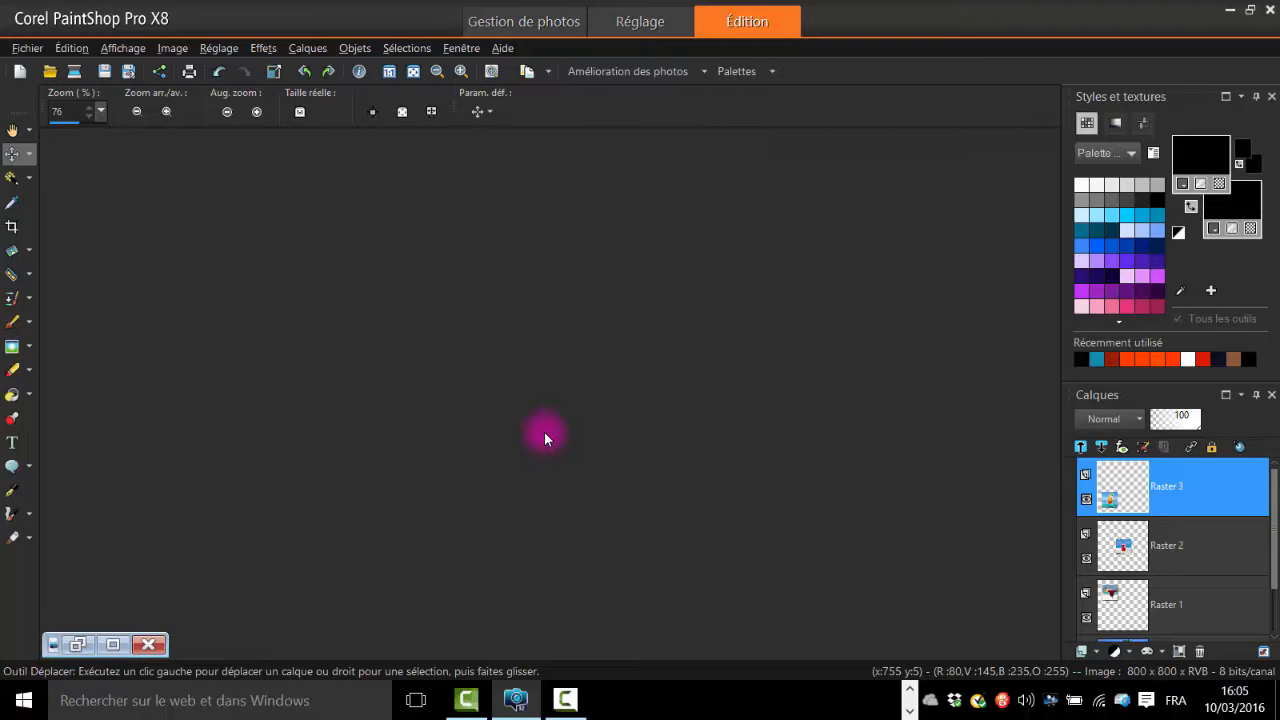
click(28, 50)
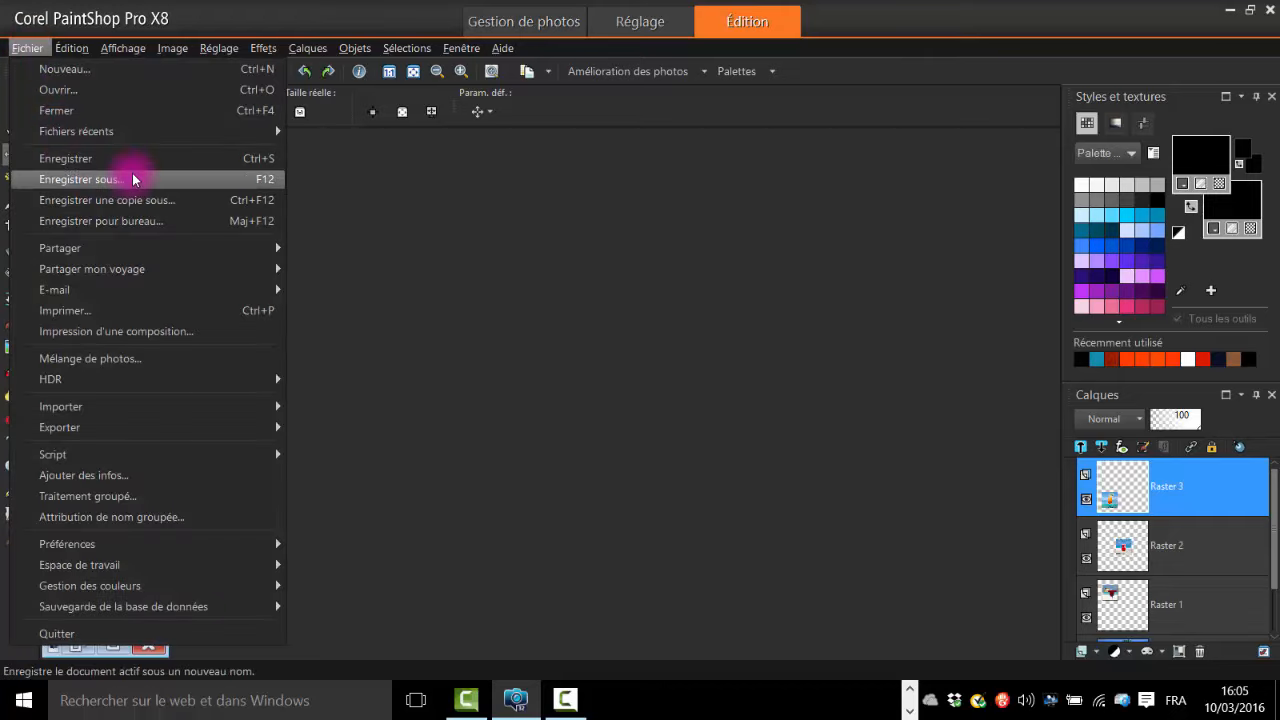
click(127, 92)
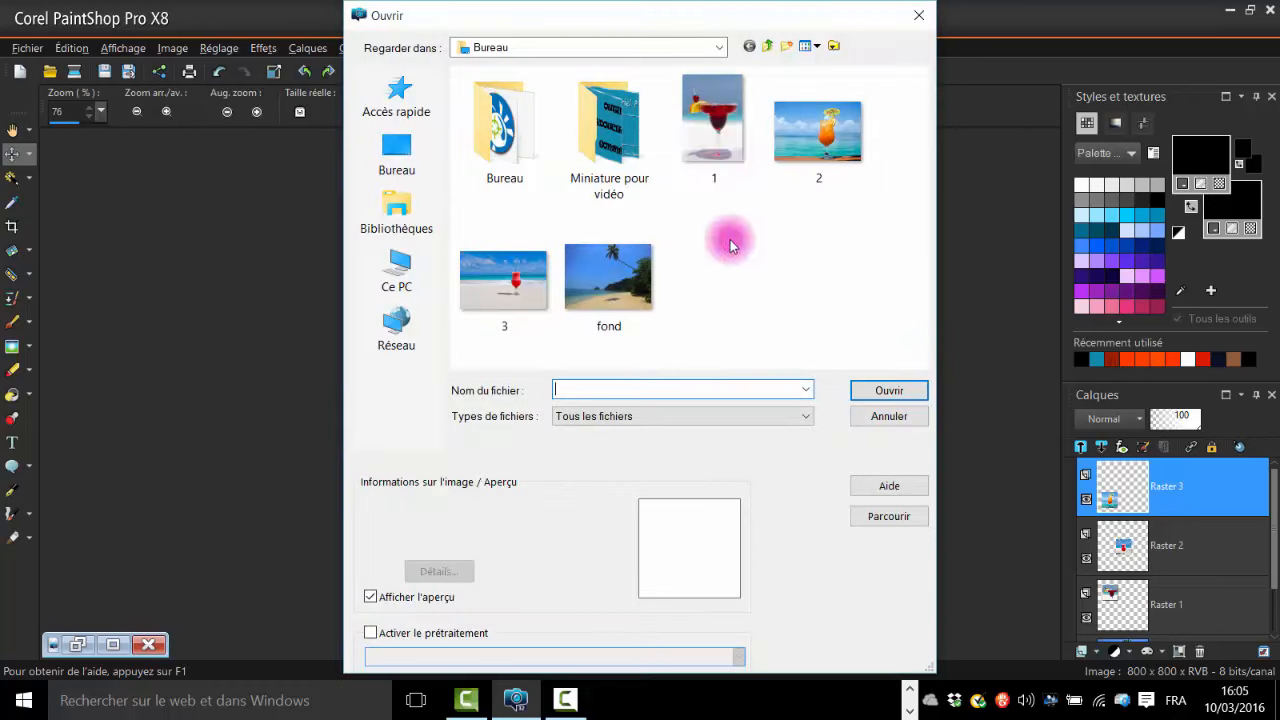
click(722, 150)
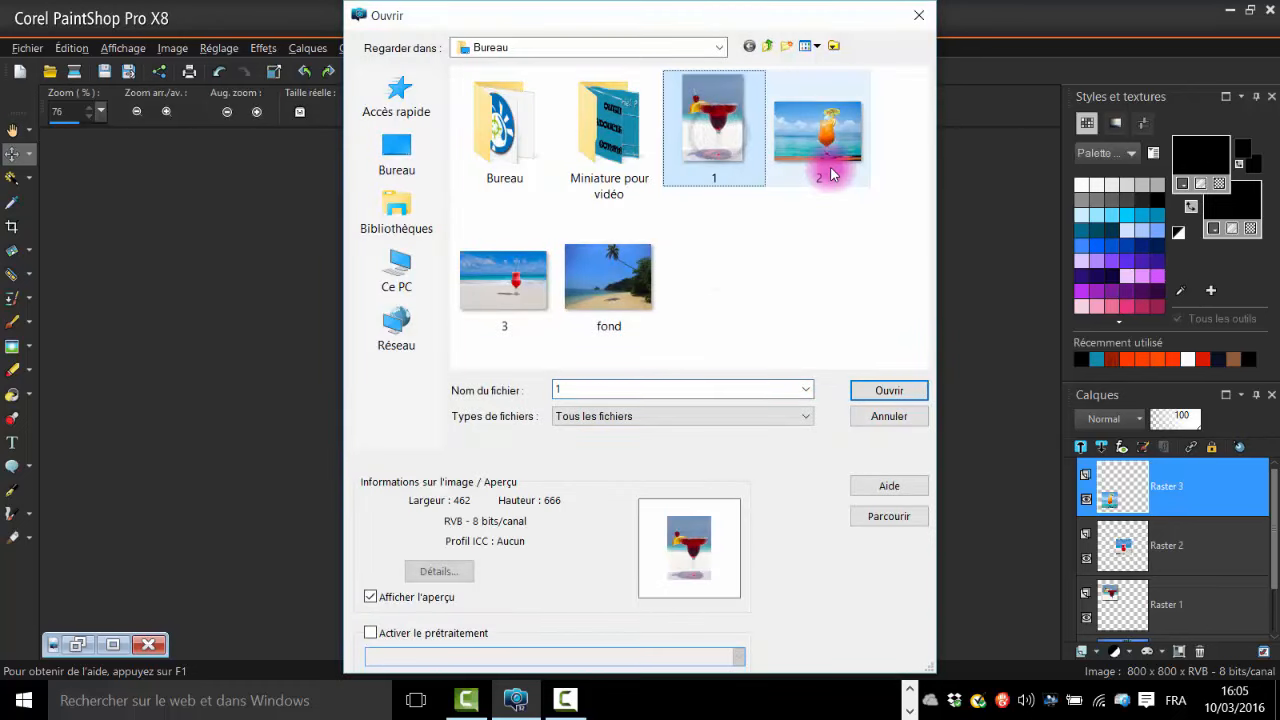
ctrl+click(828, 168)
ctrl+click(458, 284)
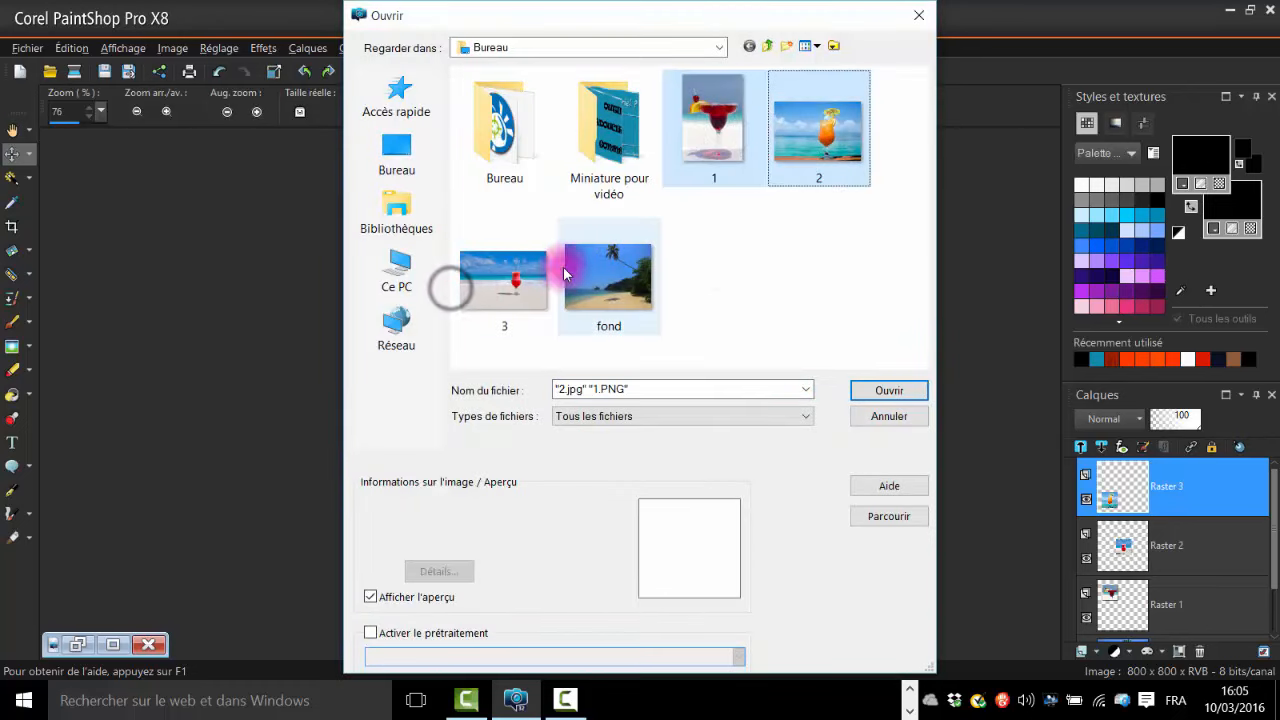
ctrl+click(631, 295)
click(873, 391)
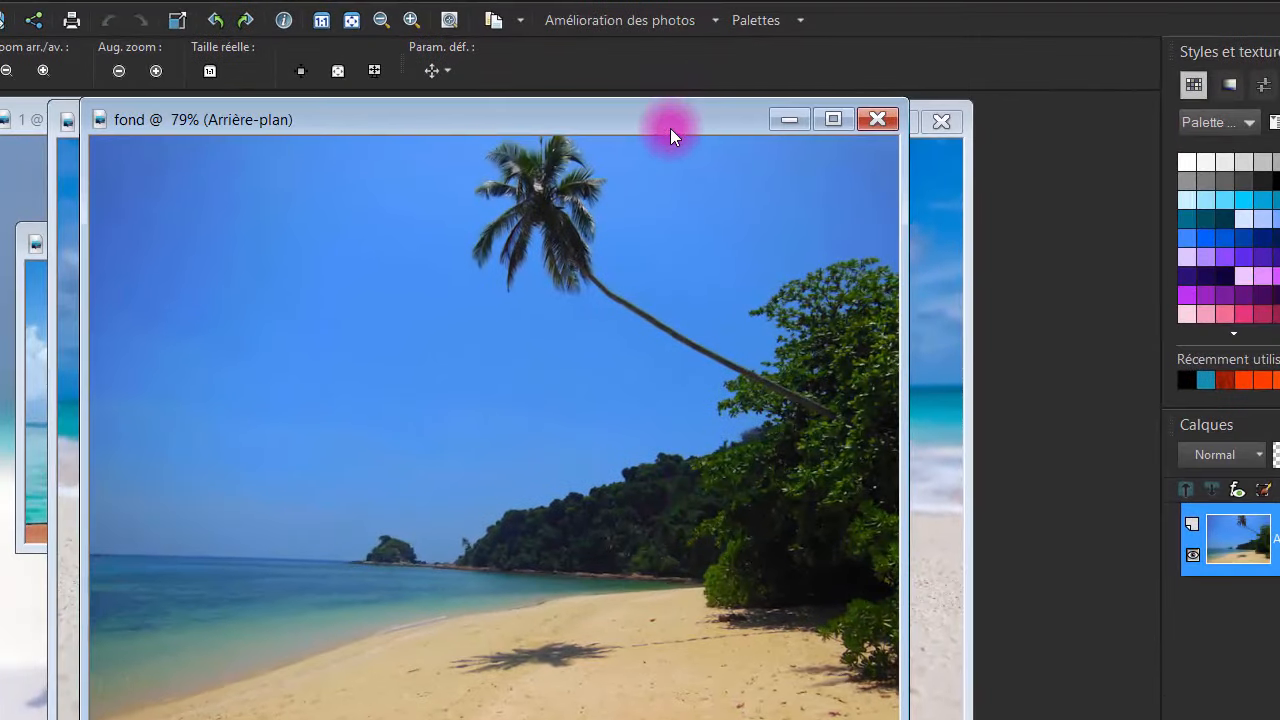
Spread out the windows of the four opened images so that each photo can be reached.
drag(670, 128, 1006, 157)
drag(307, 128, 588, 140)
drag(189, 244, 398, 209)
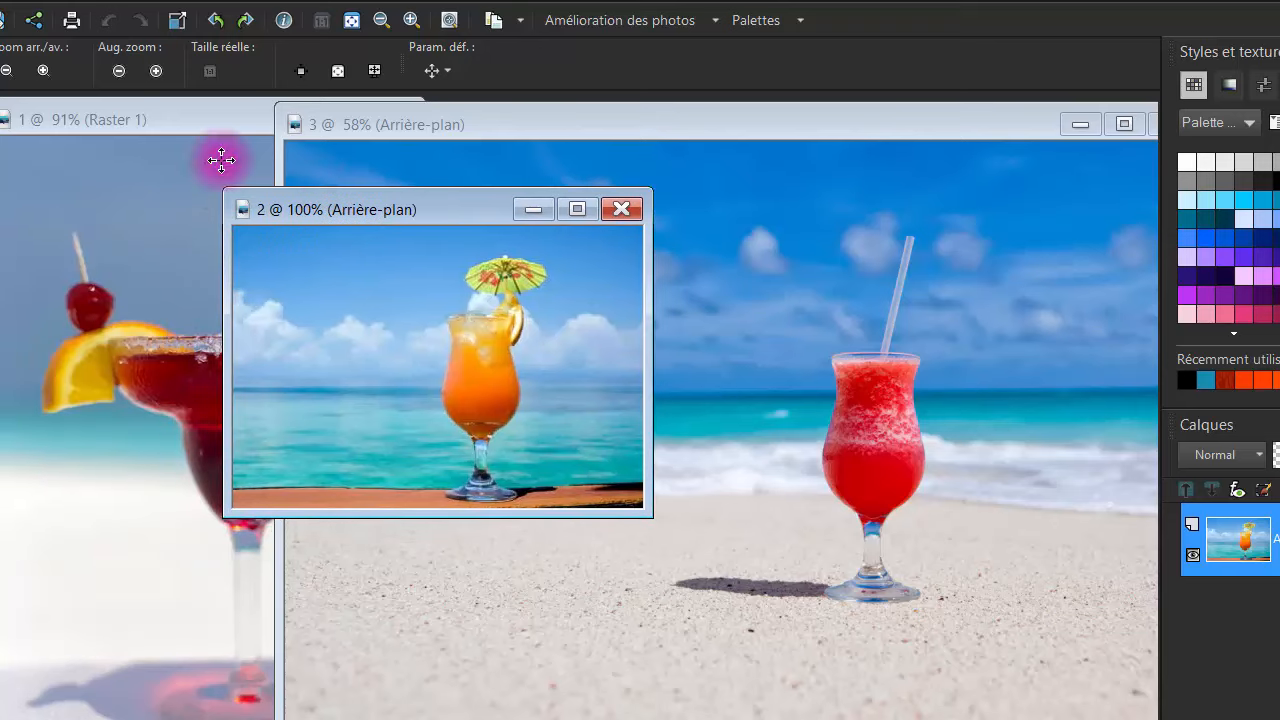
drag(141, 126, 67, 128)
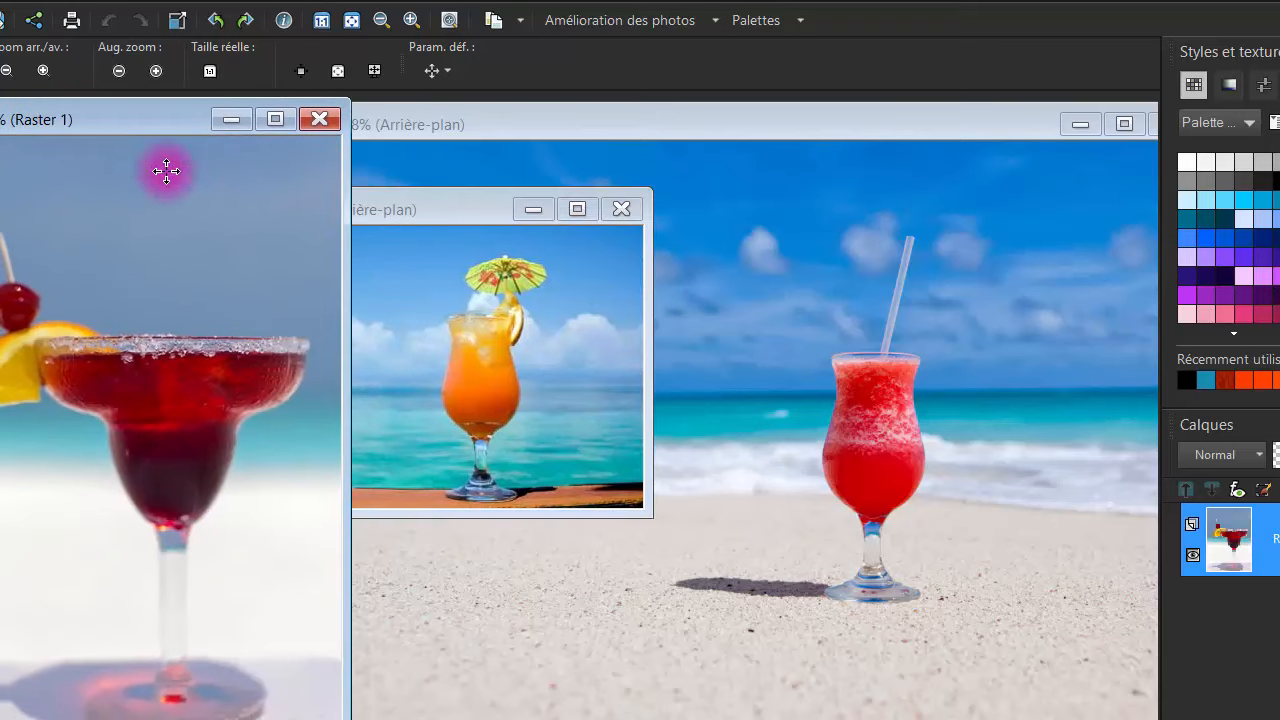
View the image information of photo 3 to check its pixel dimensions.
right_click(622, 114)
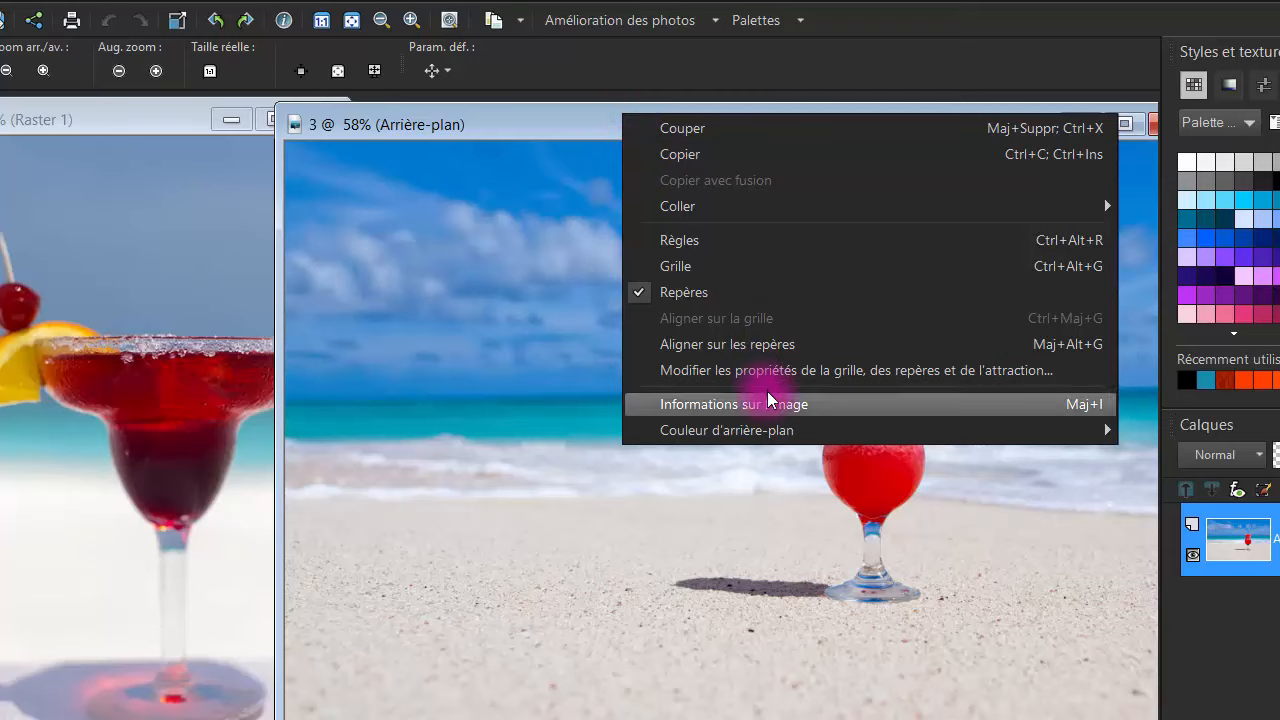
click(848, 406)
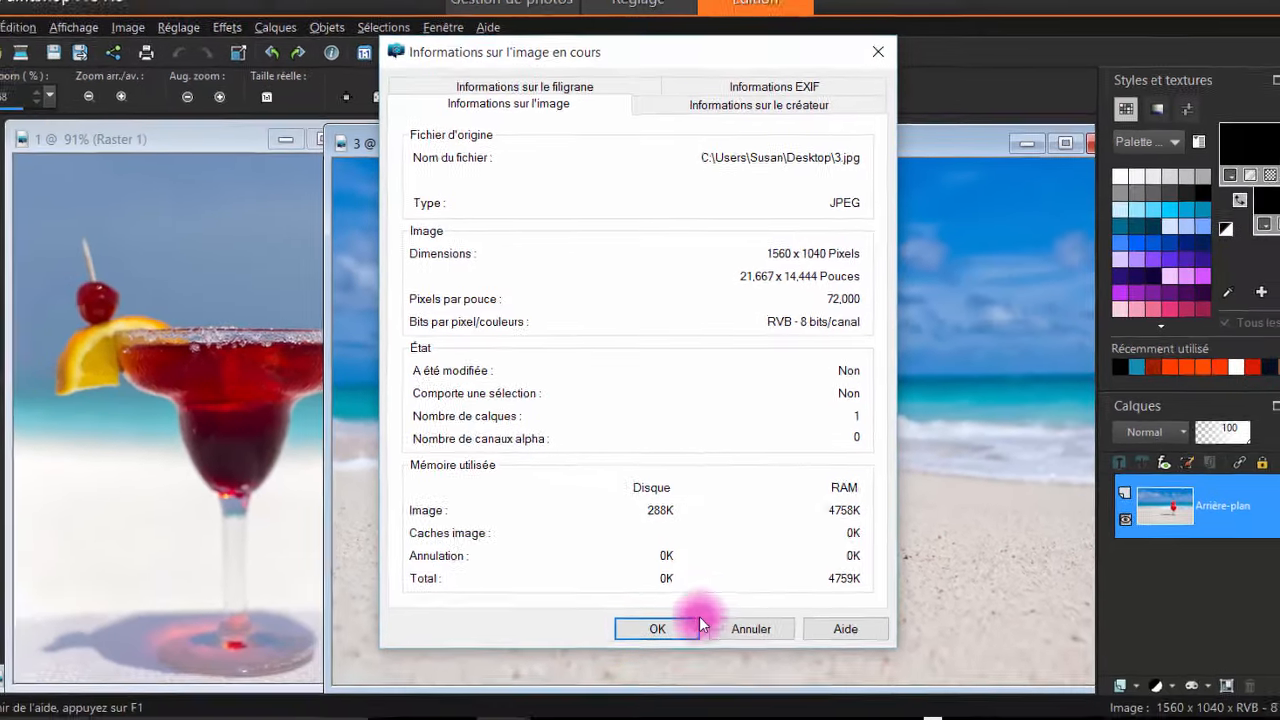
click(680, 628)
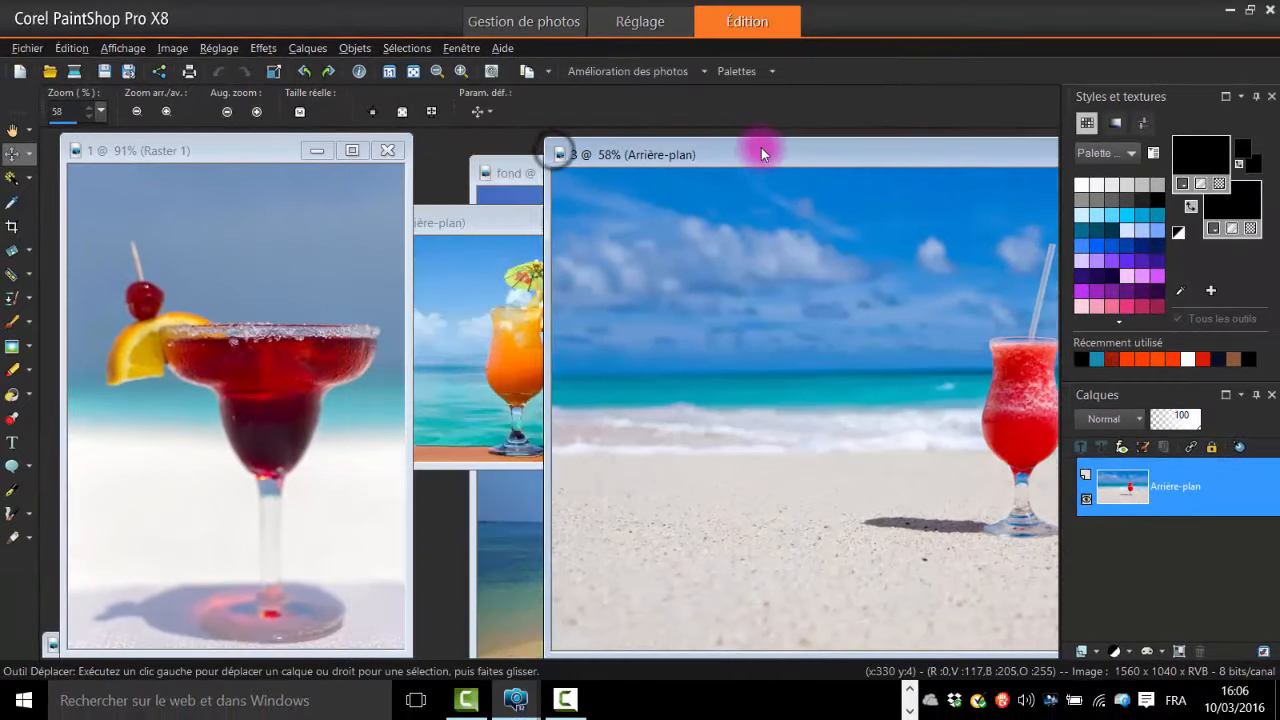
View the image information of photo 2, the orange cocktail, to check its pixel dimensions.
drag(761, 147, 777, 145)
click(491, 224)
right_click(494, 230)
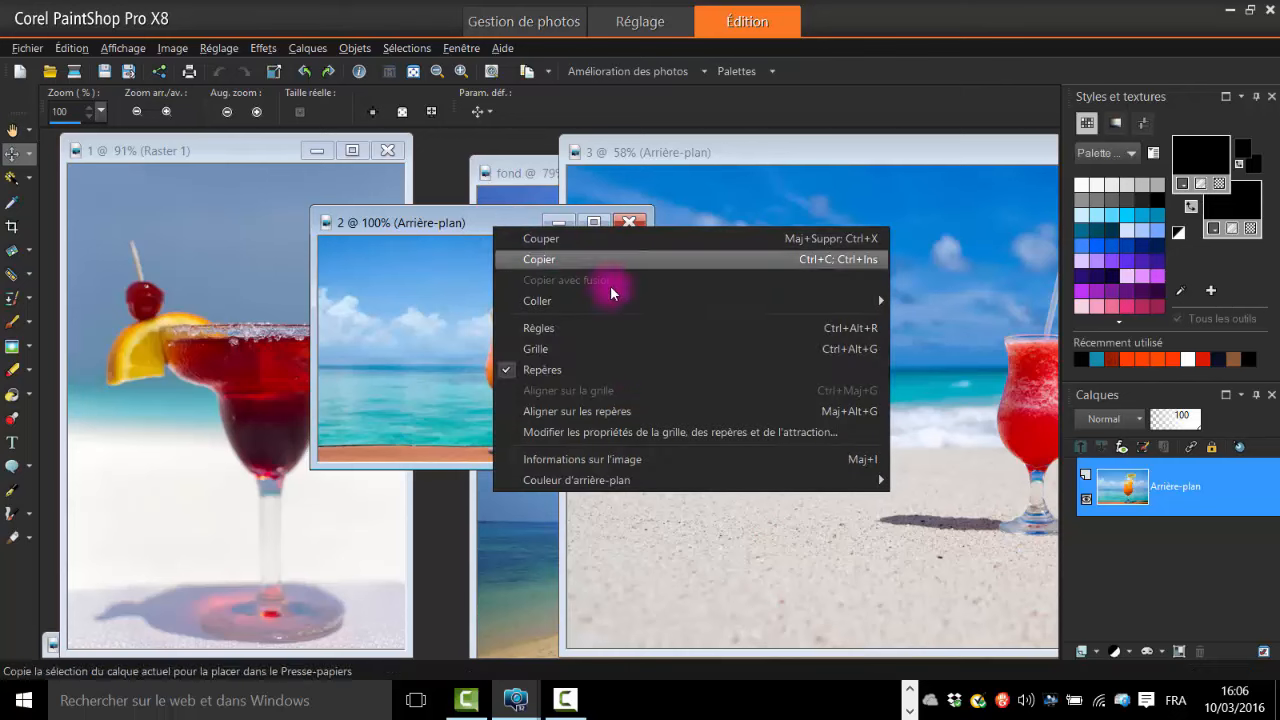
click(646, 460)
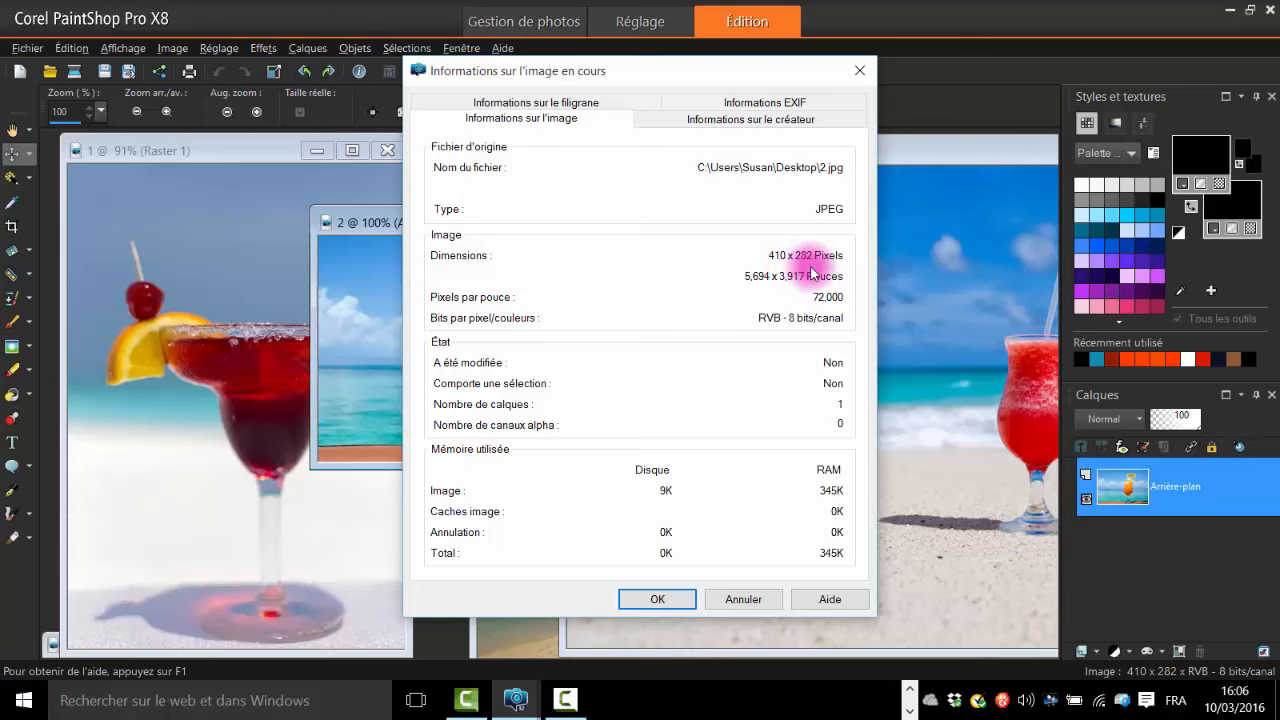
click(859, 70)
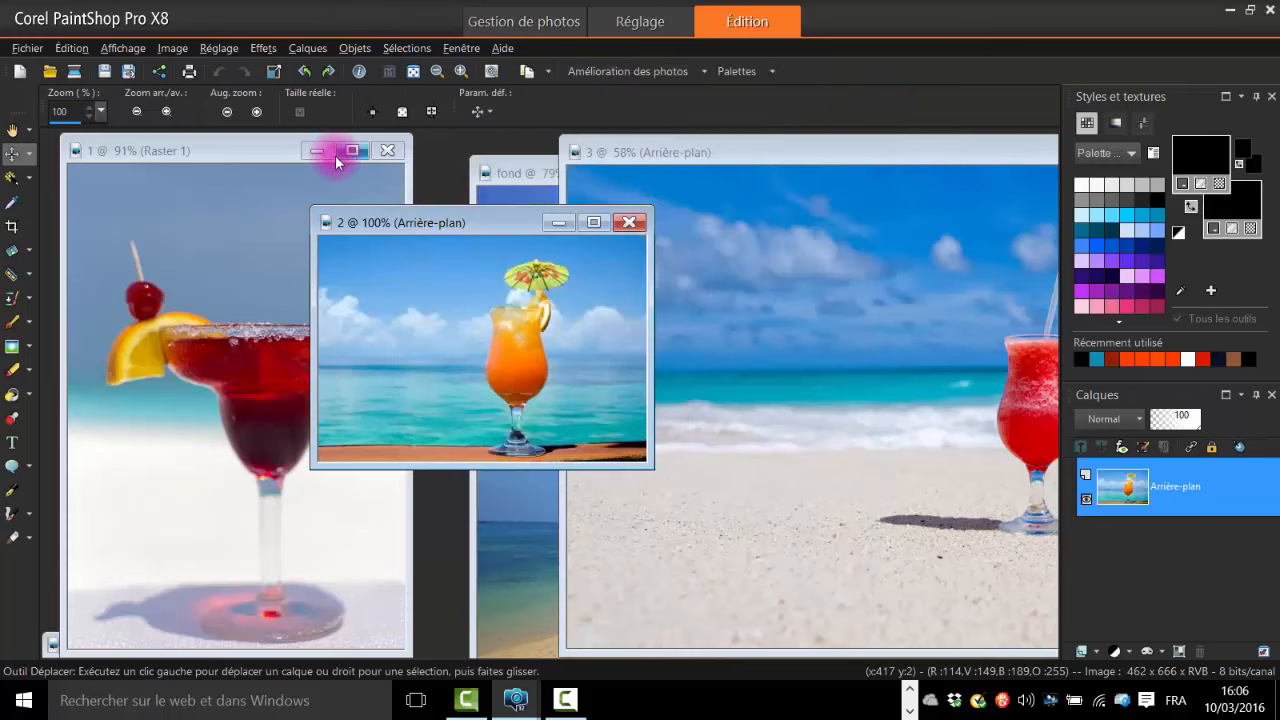
Bring the fond beach image in front of the other windows and check its dimensions in the image information.
drag(511, 217, 341, 229)
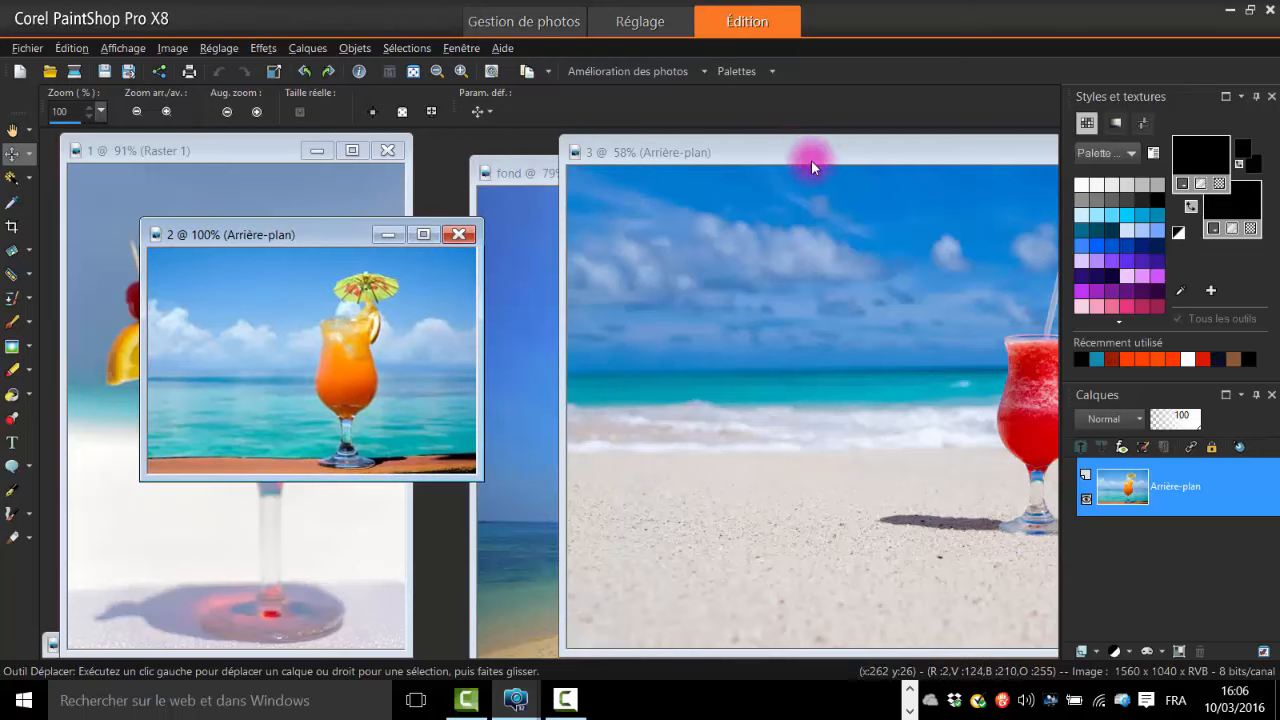
drag(761, 163, 306, 196)
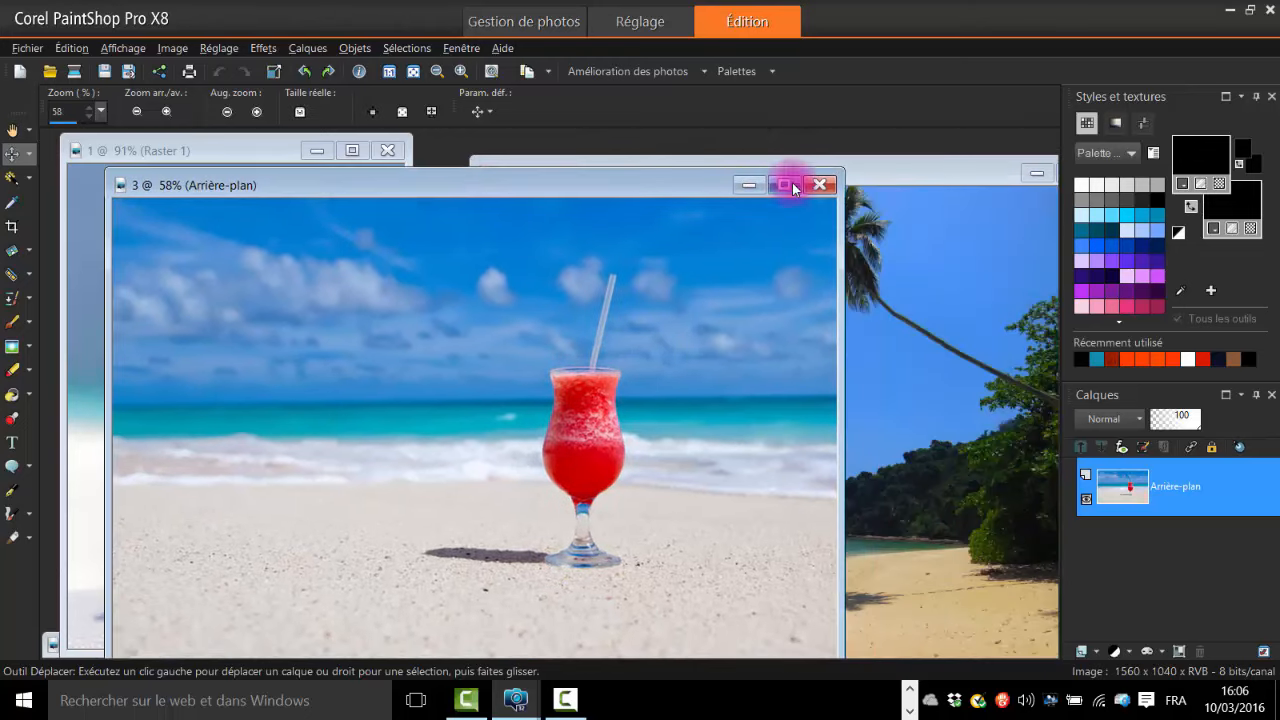
click(886, 173)
drag(805, 171, 661, 149)
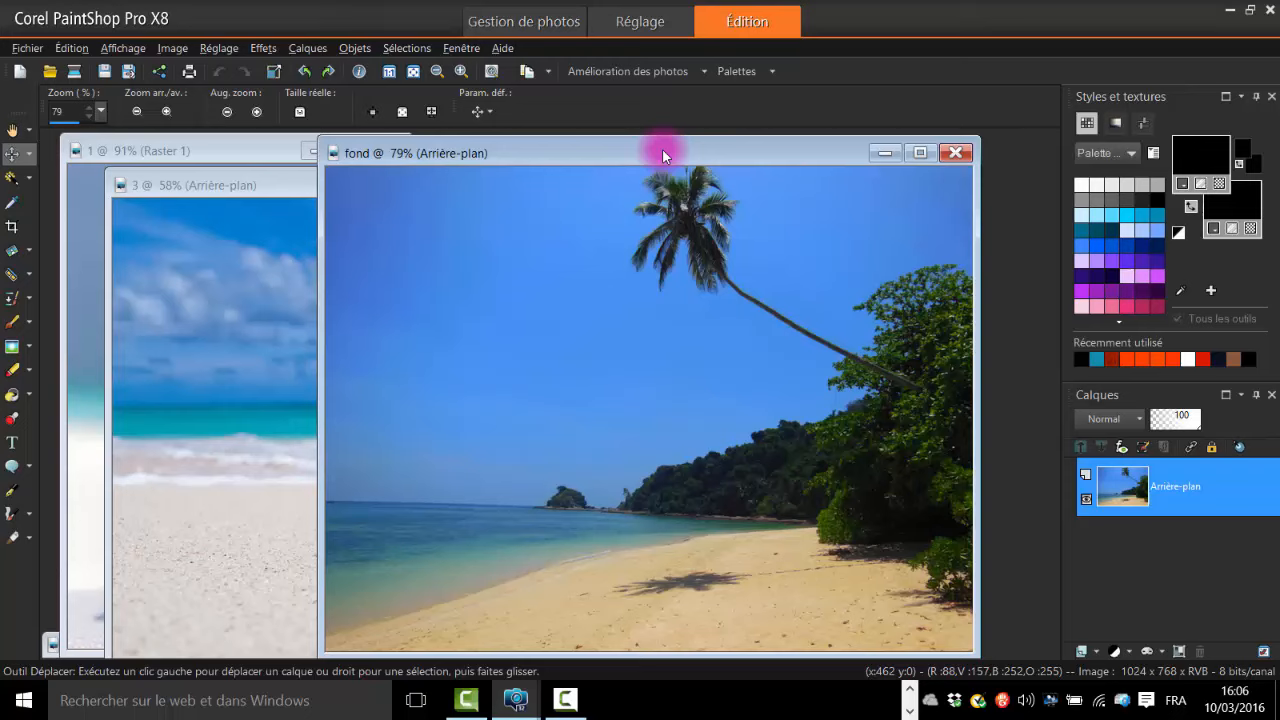
right_click(603, 147)
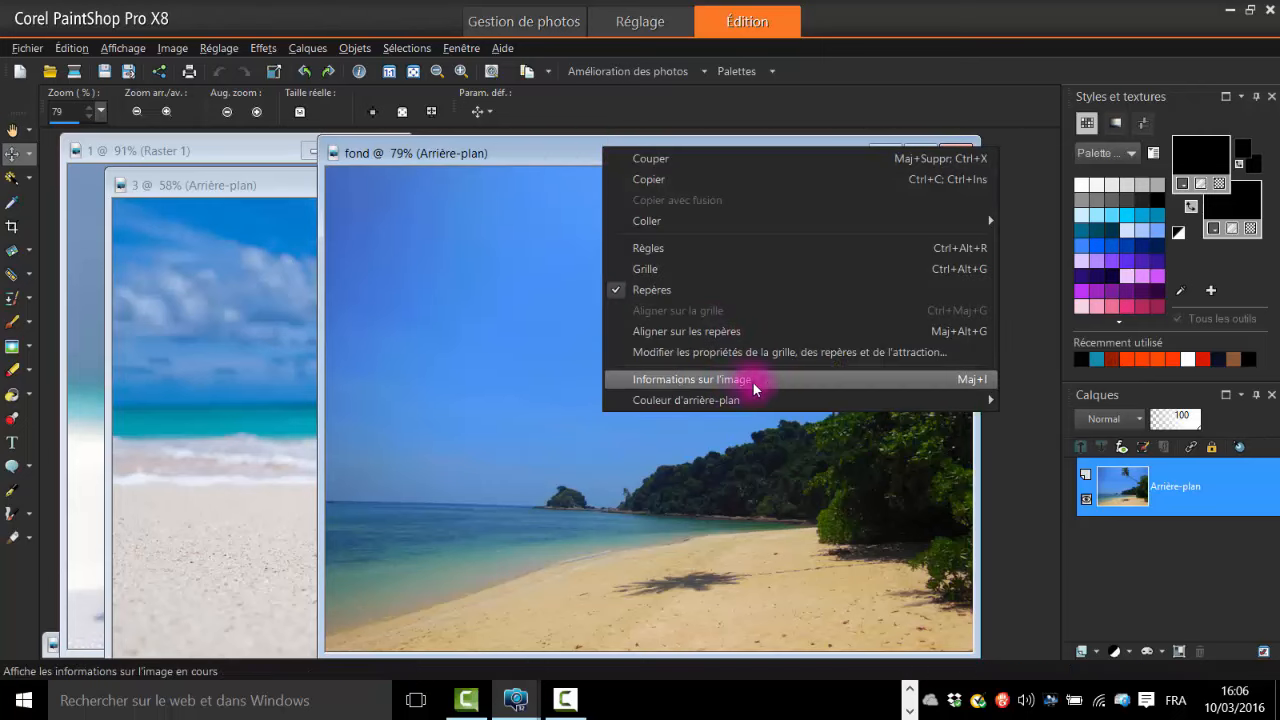
click(770, 386)
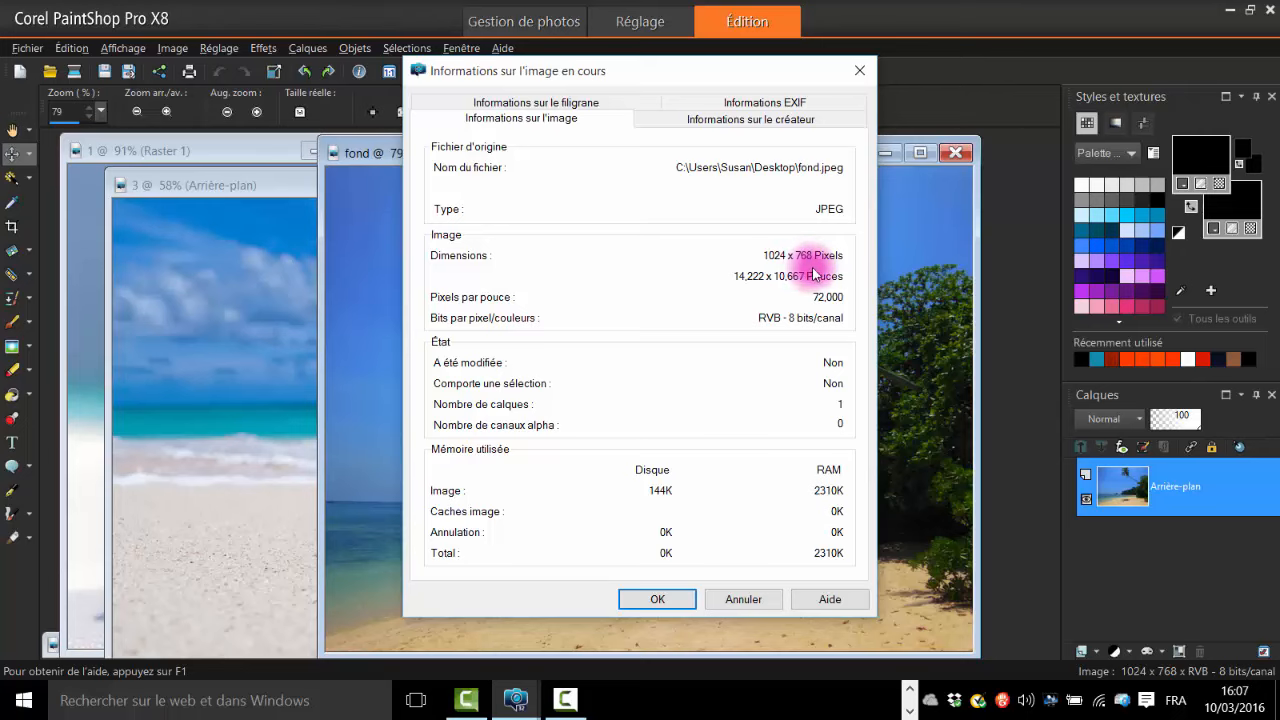
click(663, 596)
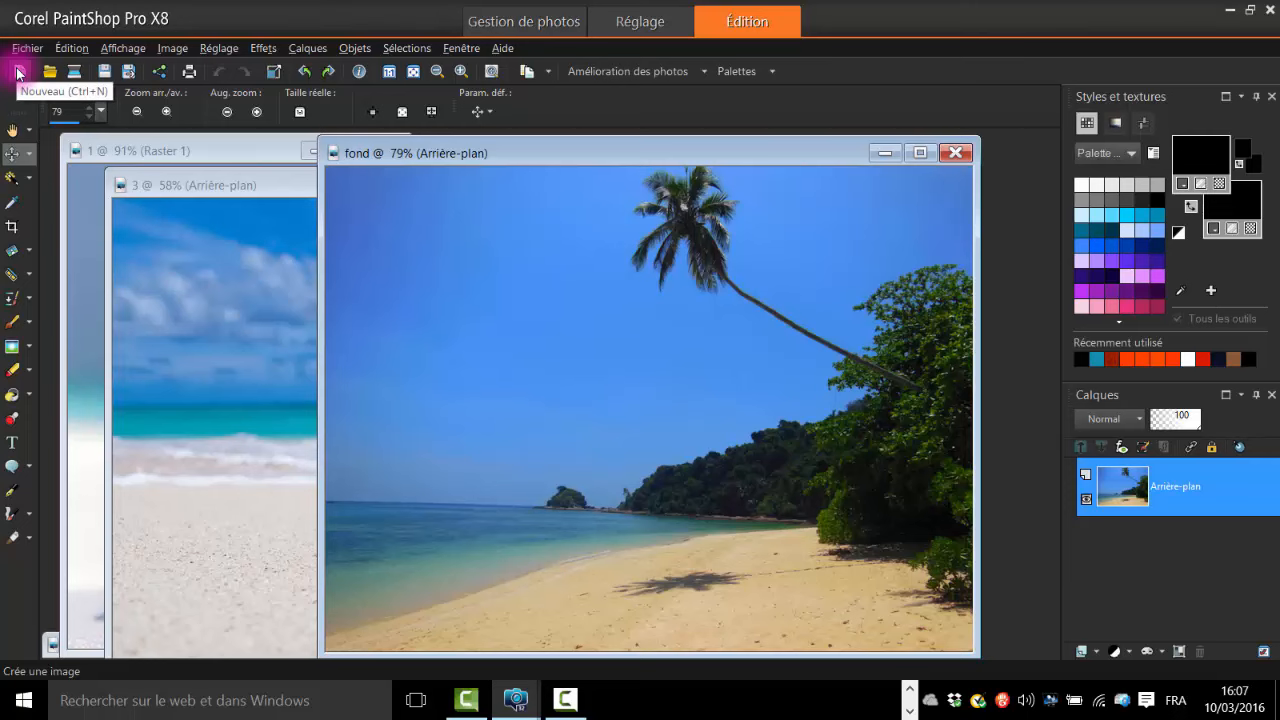
Create a new transparent raster image 800 pixels wide and 800 pixels high.
click(18, 72)
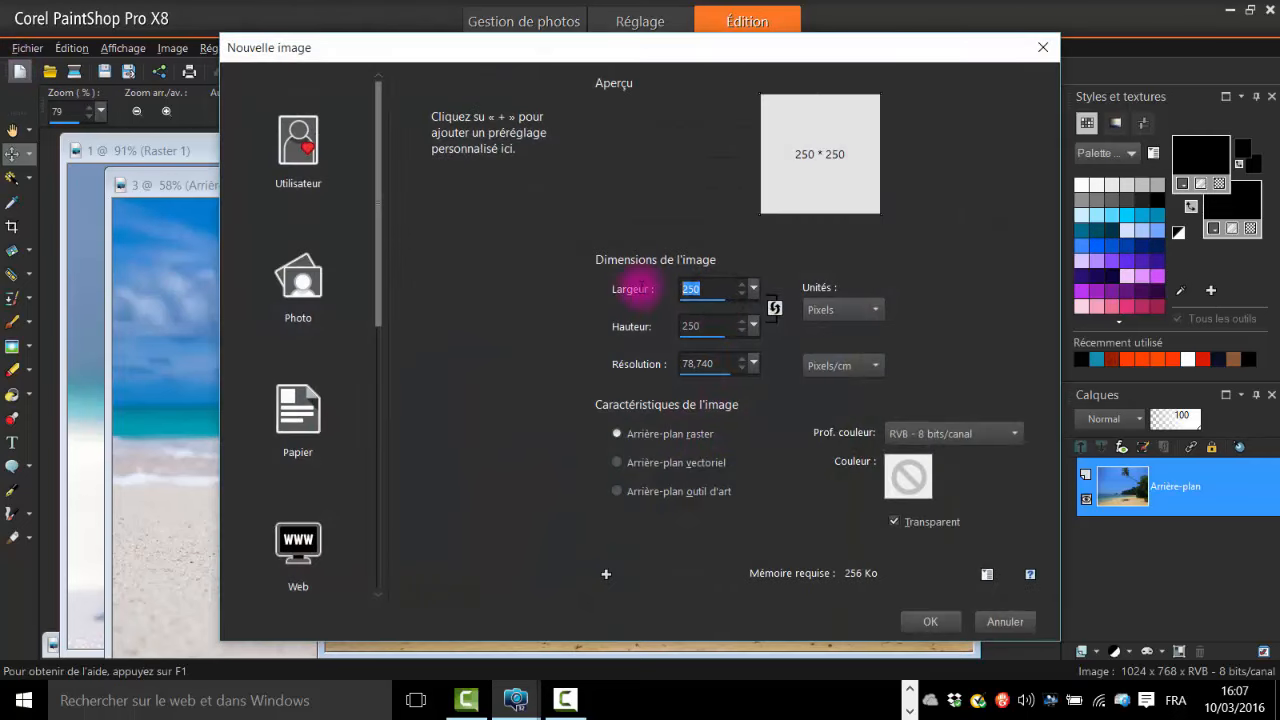
text(800)
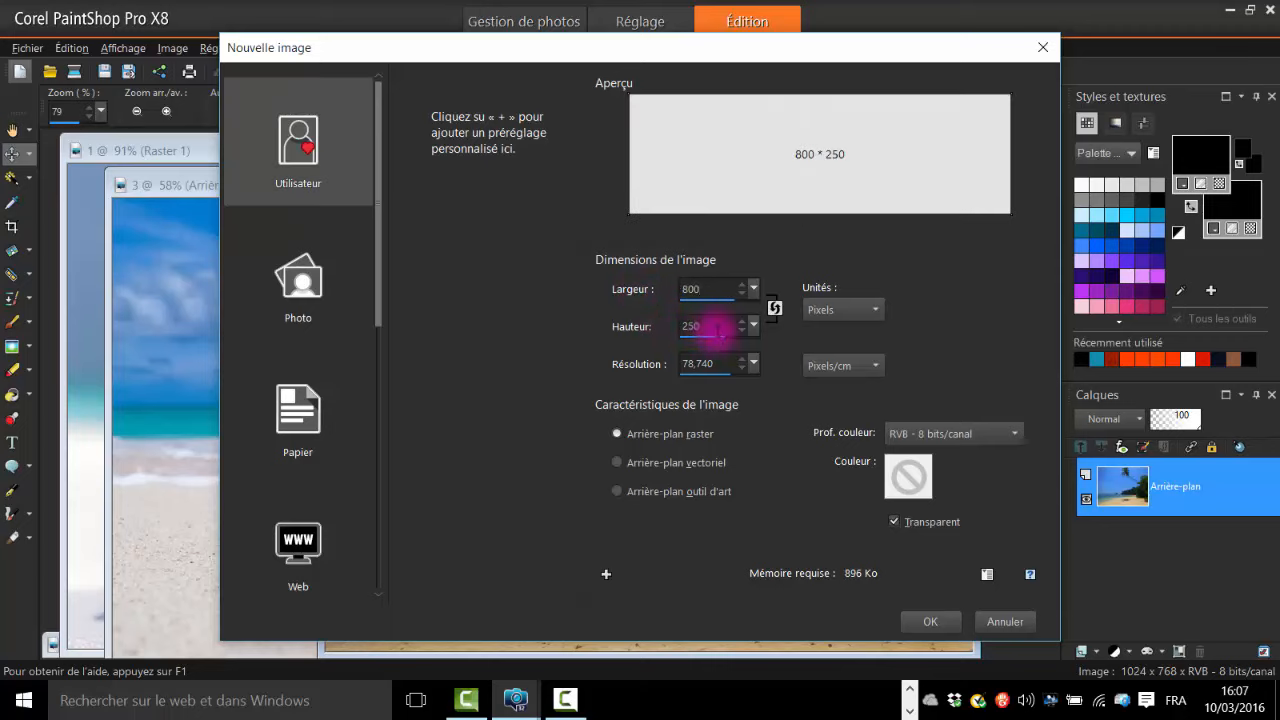
drag(718, 330, 634, 334)
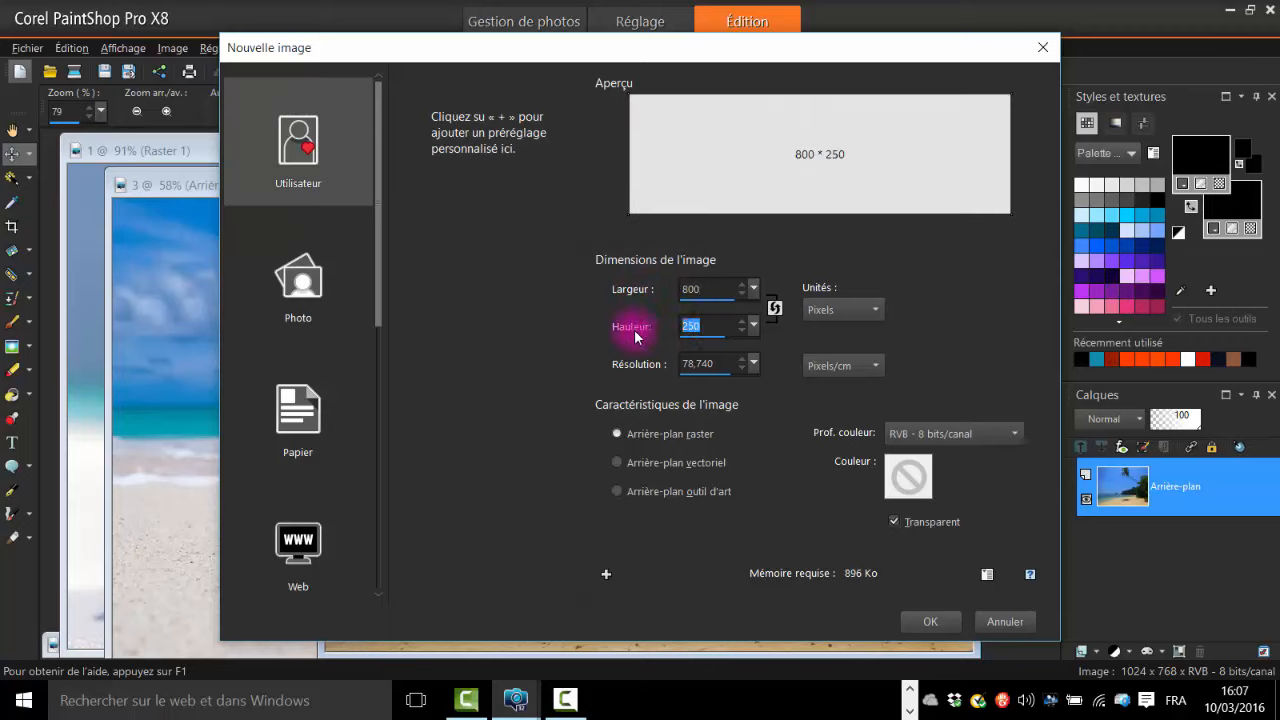
text(800)
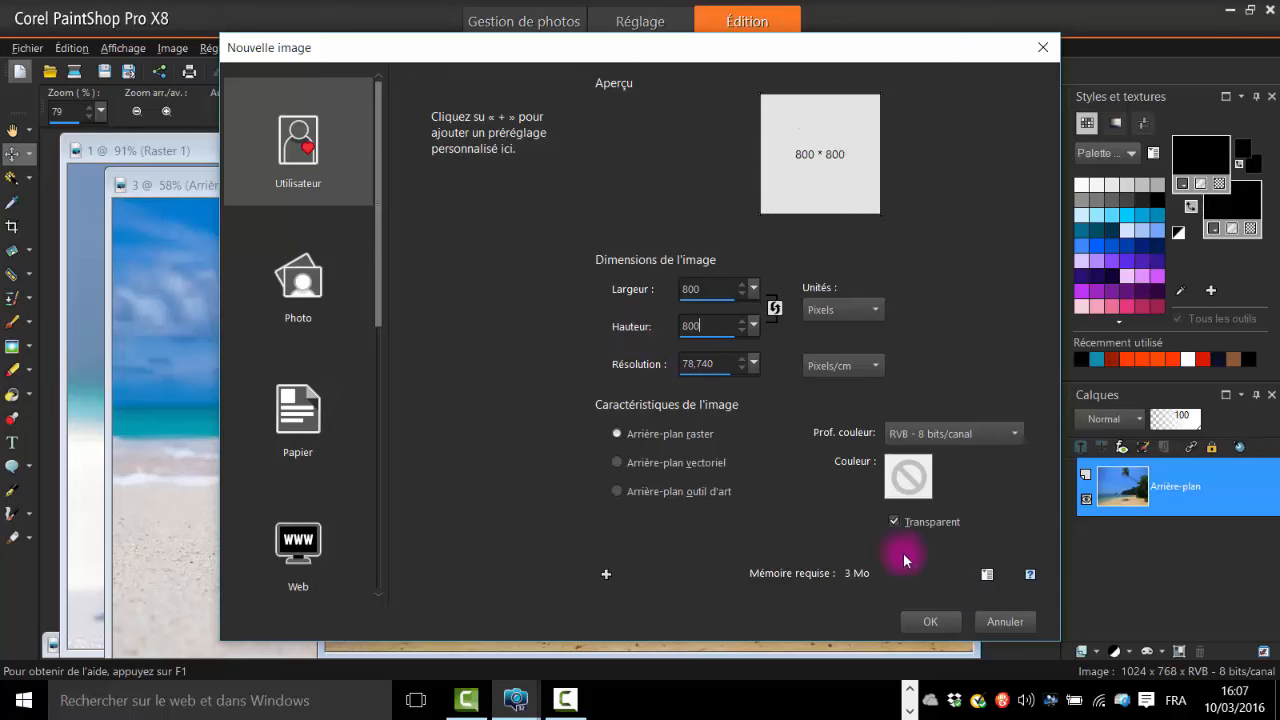
click(932, 624)
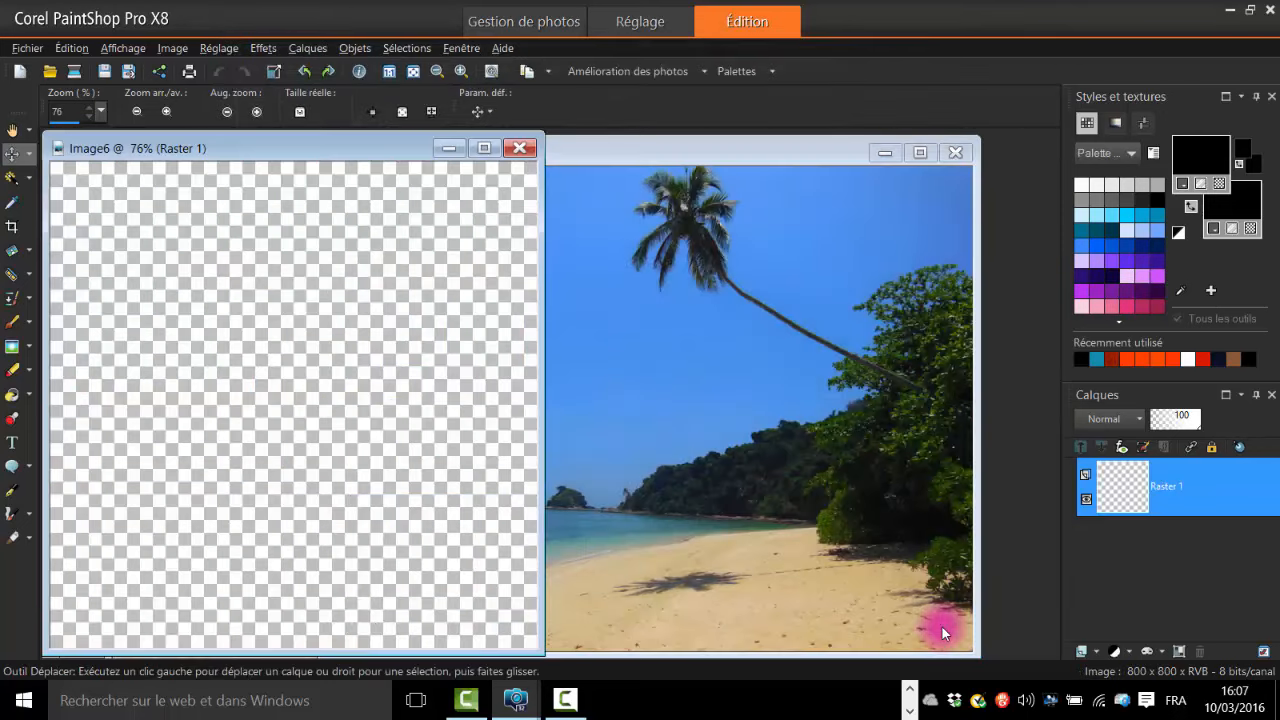
Convert the background layer of the fond image into a regular raster layer.
click(726, 152)
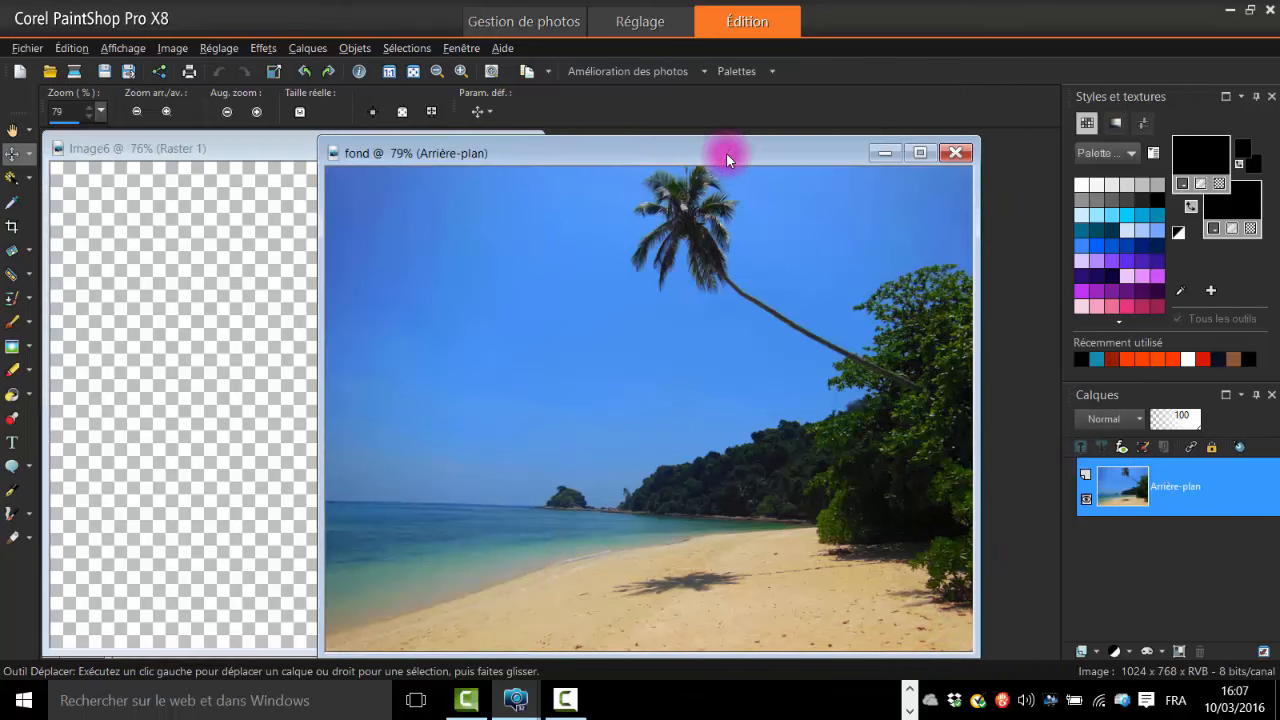
right_click(1165, 482)
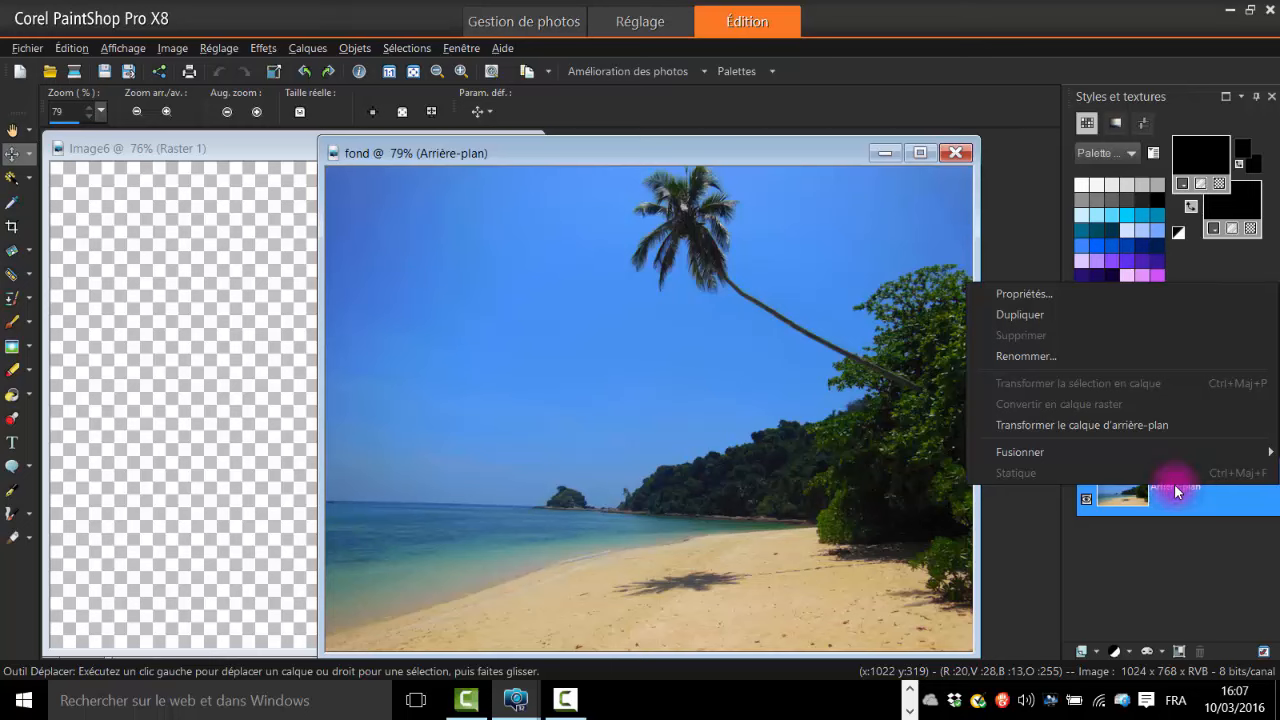
click(1168, 427)
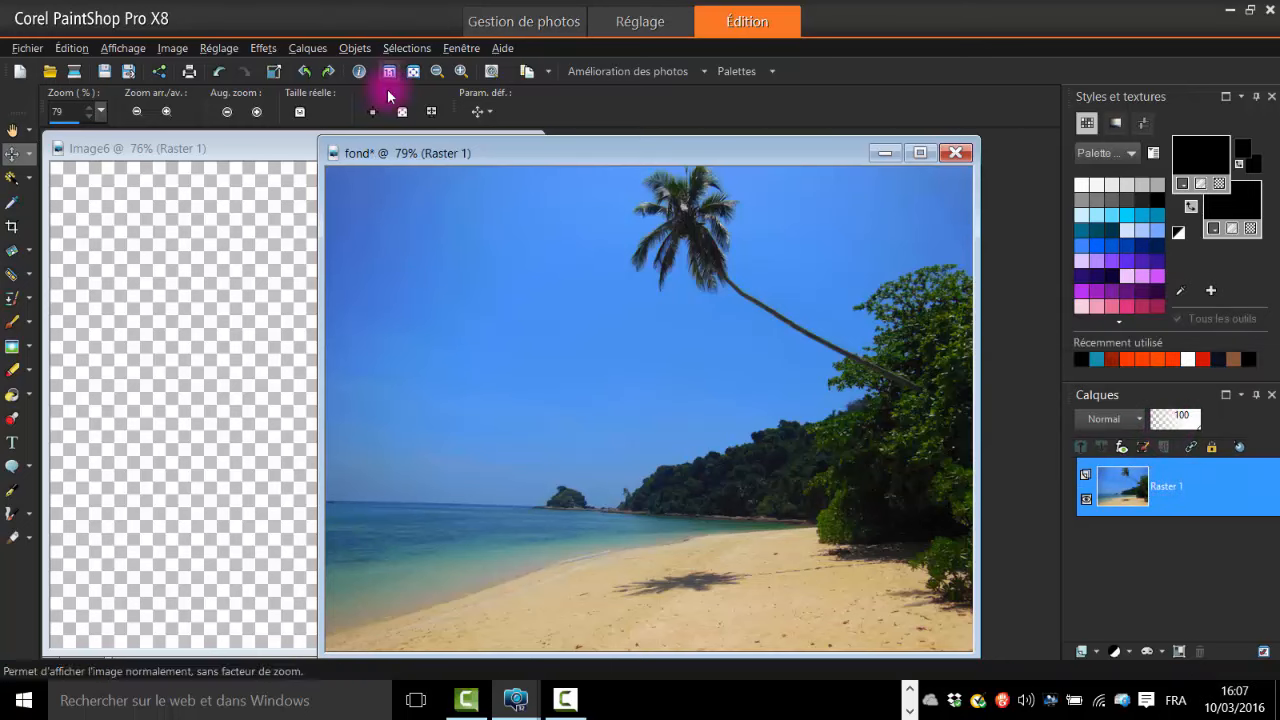
Copy the fond beach picture and paste it as a new layer into the blank 800 x 800 image.
click(84, 44)
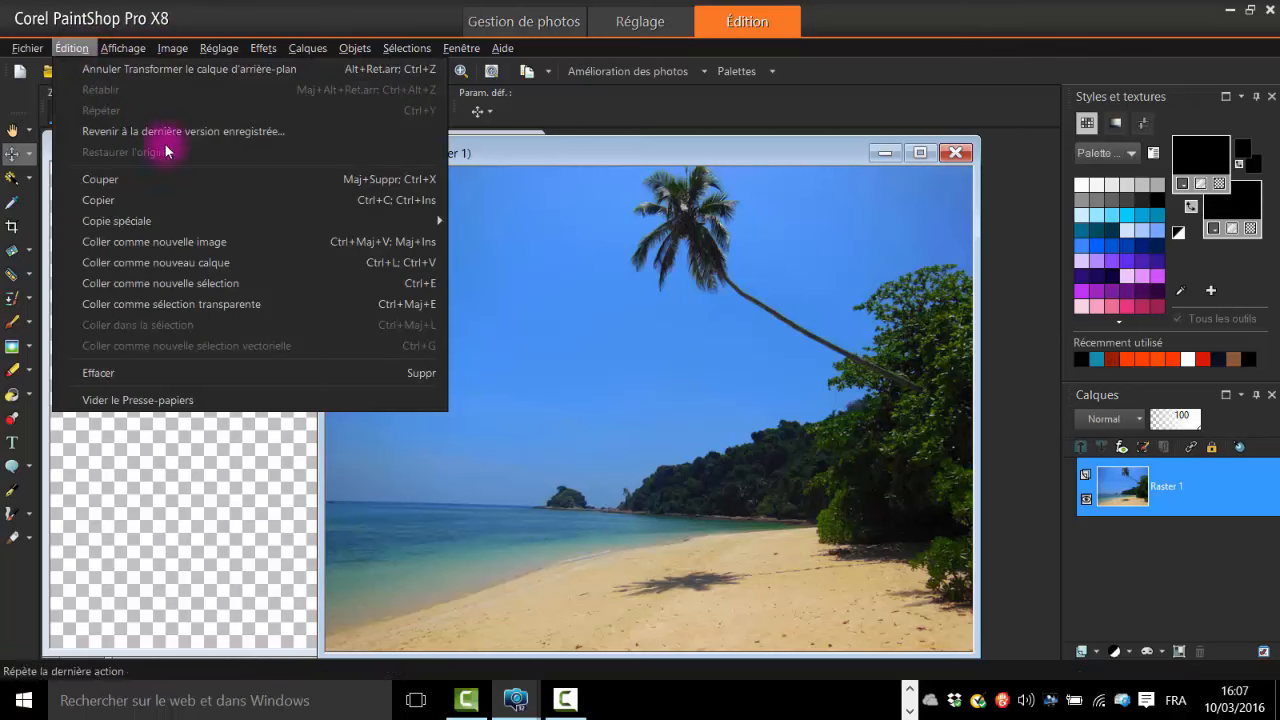
click(173, 196)
click(210, 147)
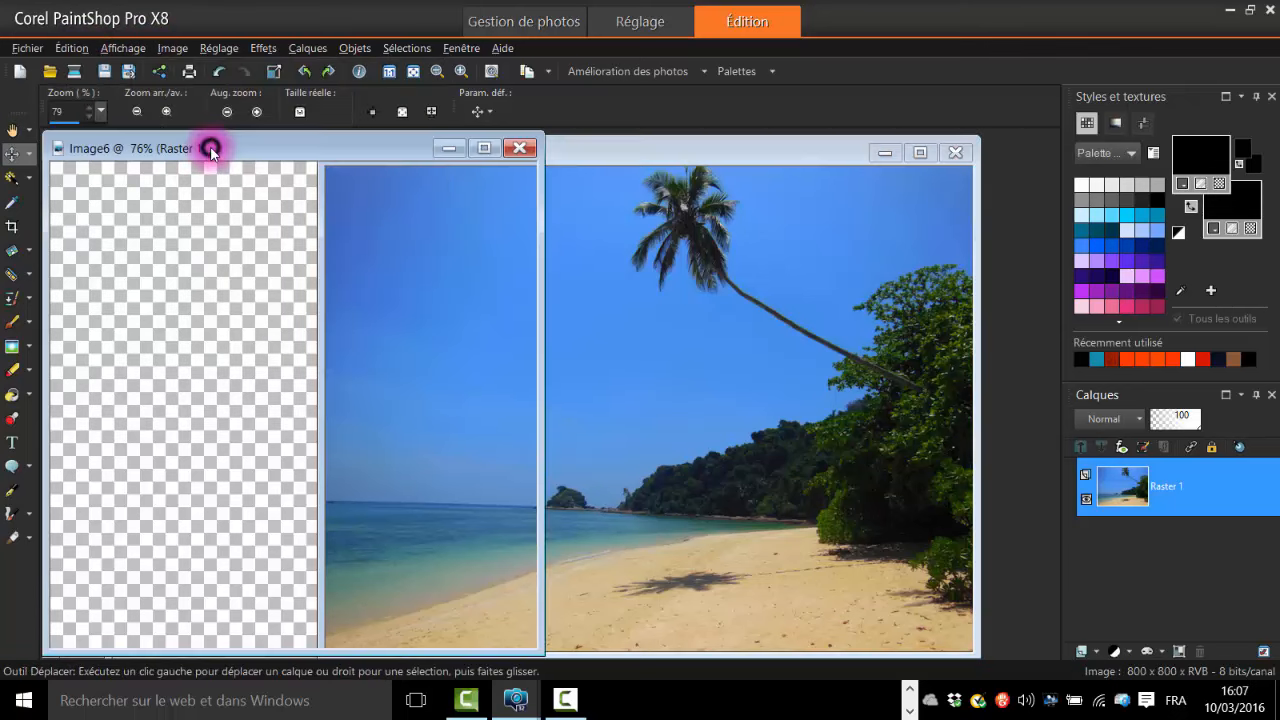
click(70, 48)
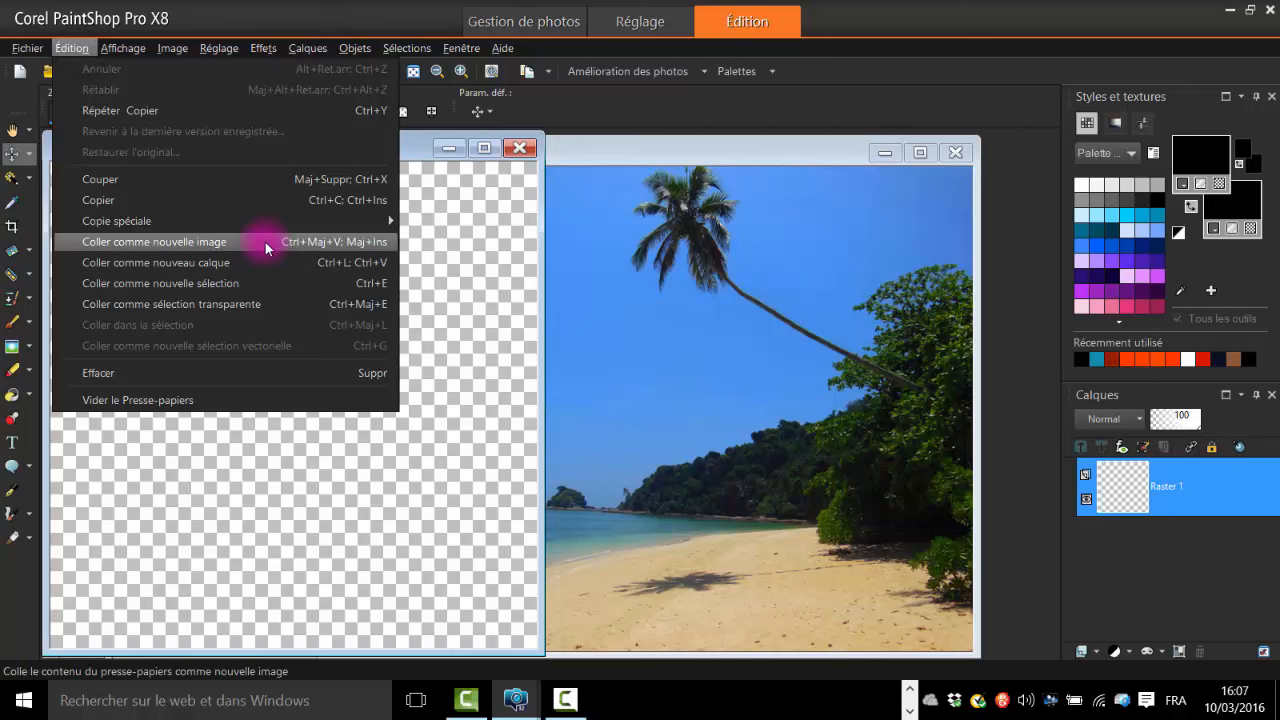
click(249, 265)
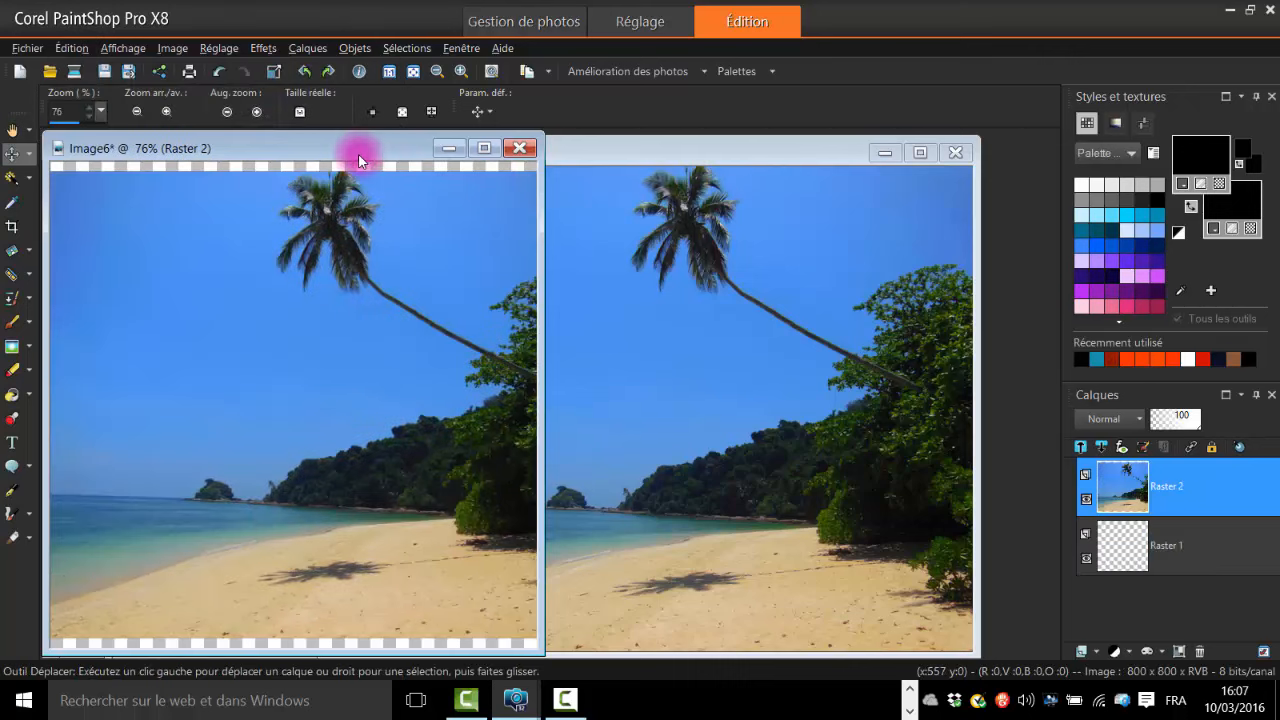
Resize only the pasted beach layer to 107 percent in width and height, with the proportions locked.
drag(358, 150, 660, 156)
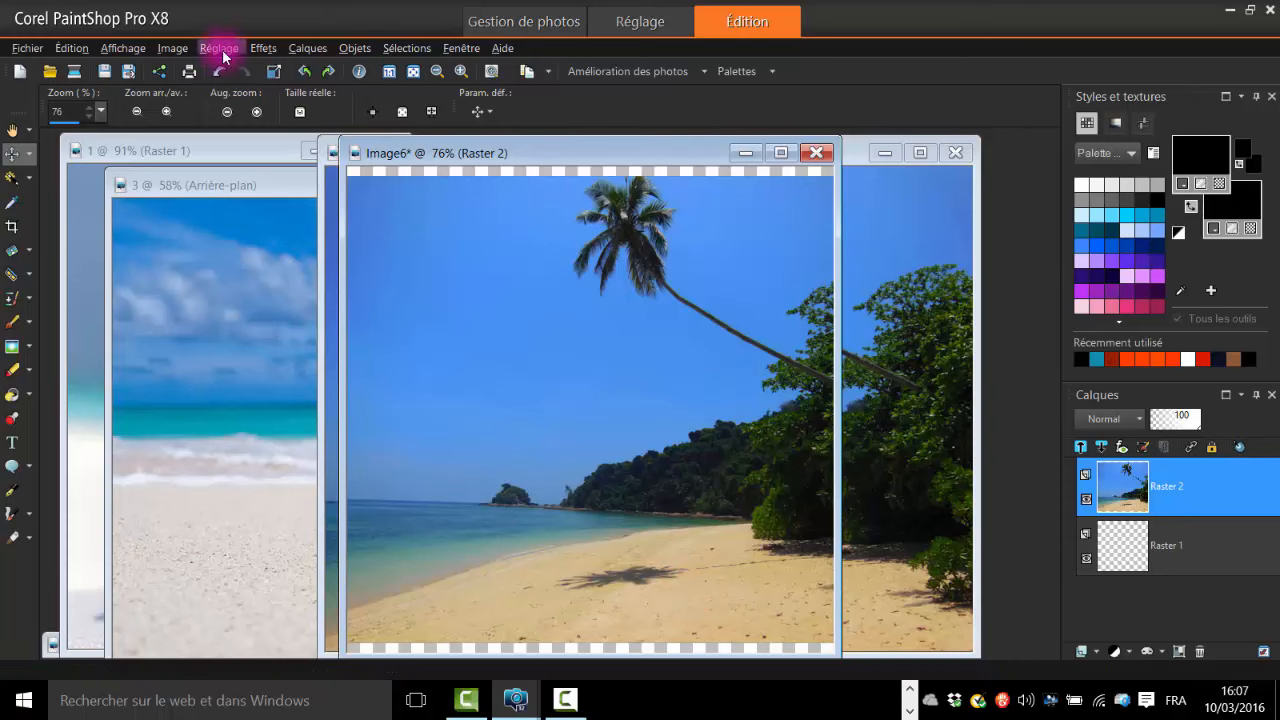
click(172, 50)
click(285, 137)
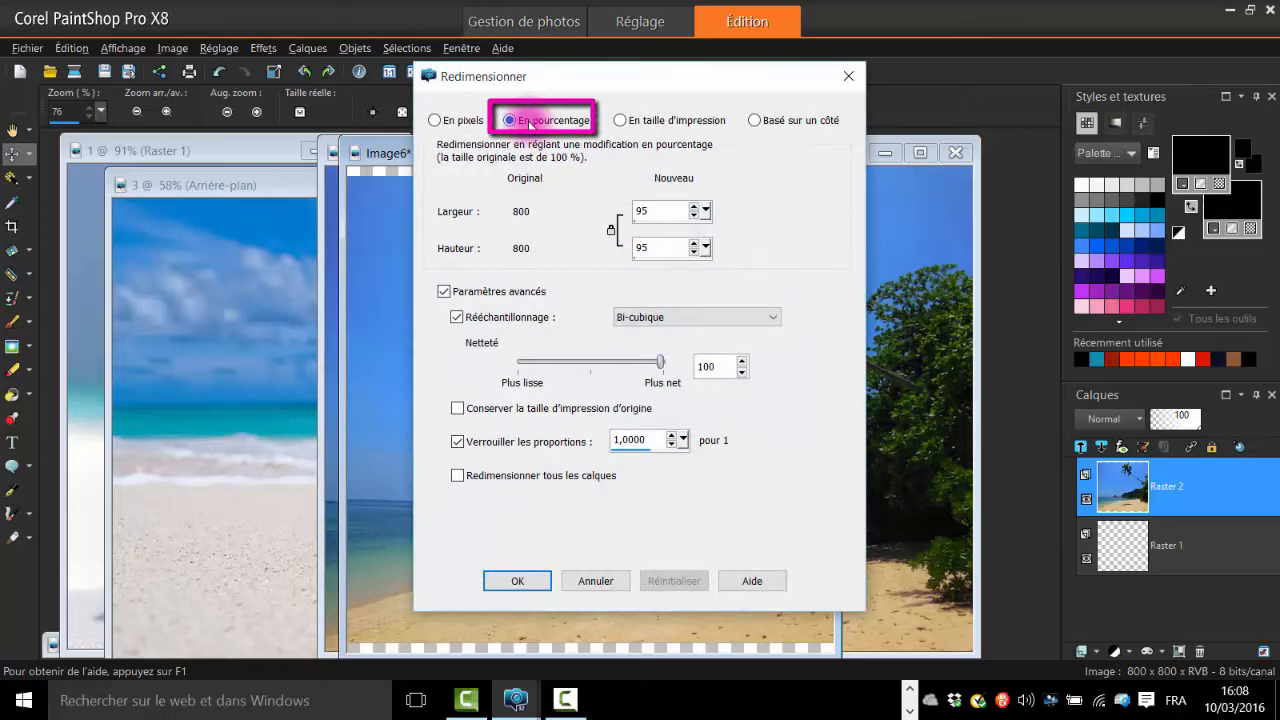
double_click(628, 441)
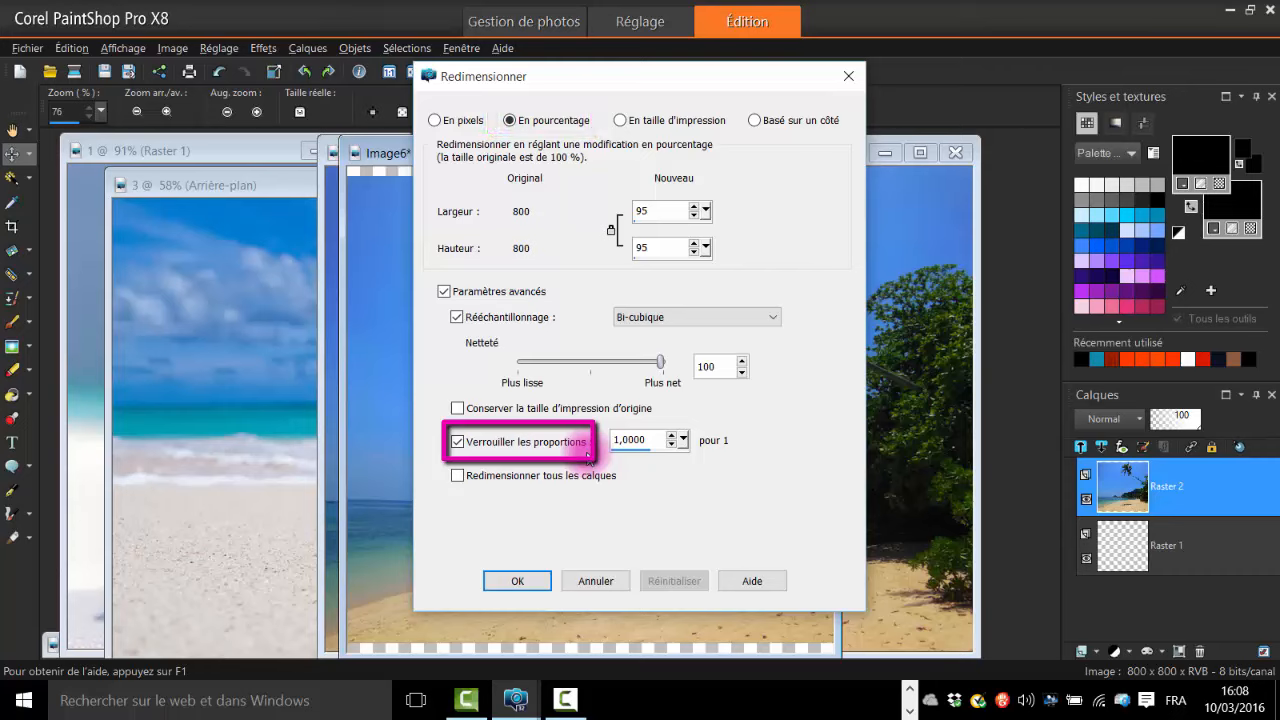
click(657, 214)
drag(657, 214, 591, 215)
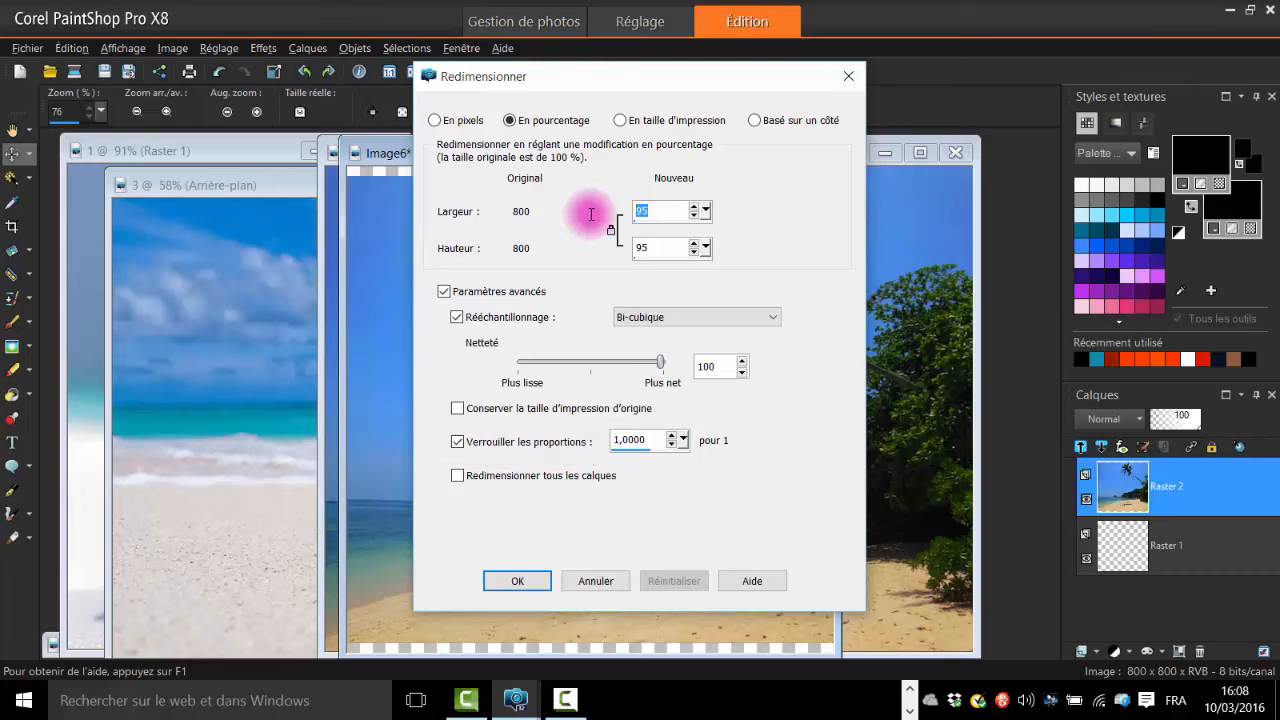
text(107)
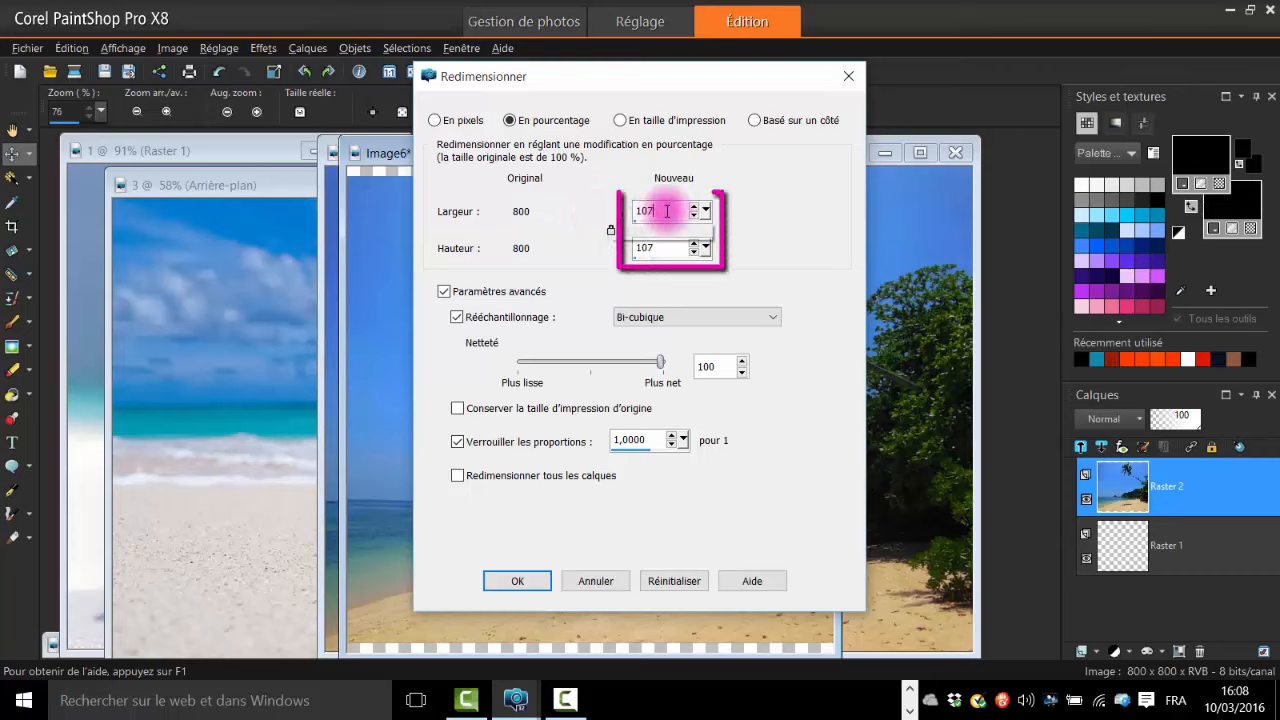
click(643, 250)
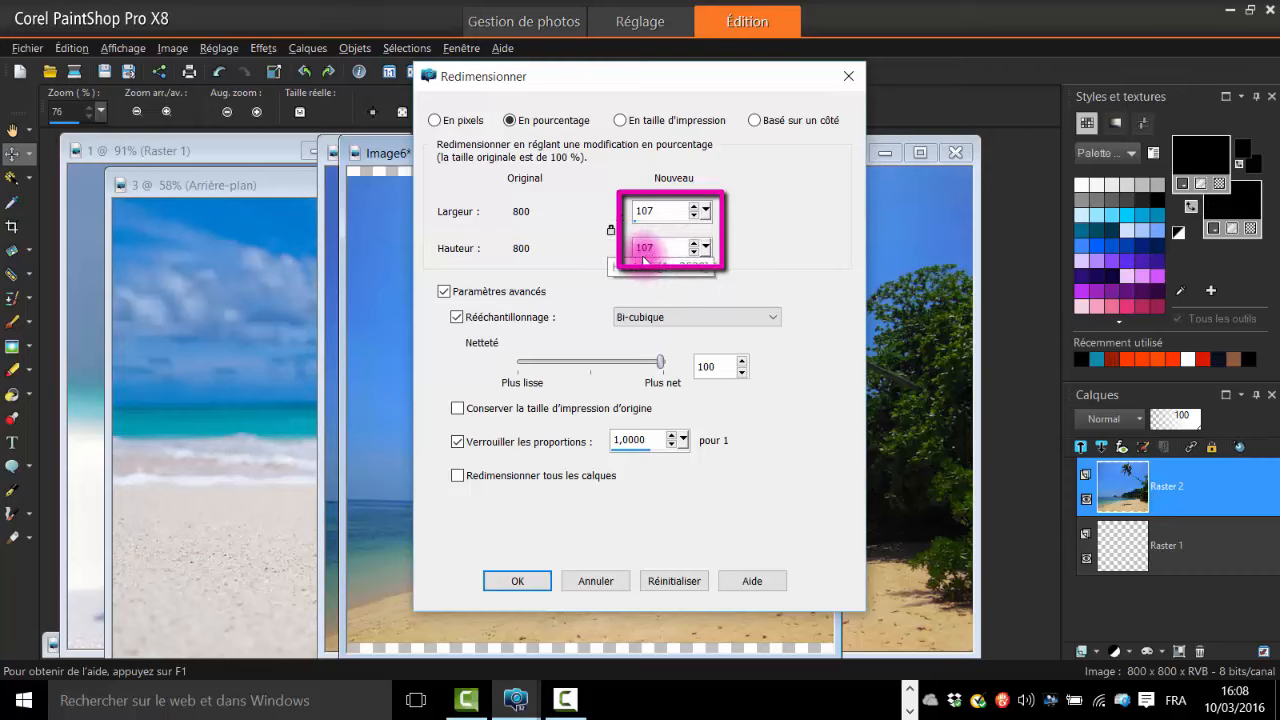
click(529, 577)
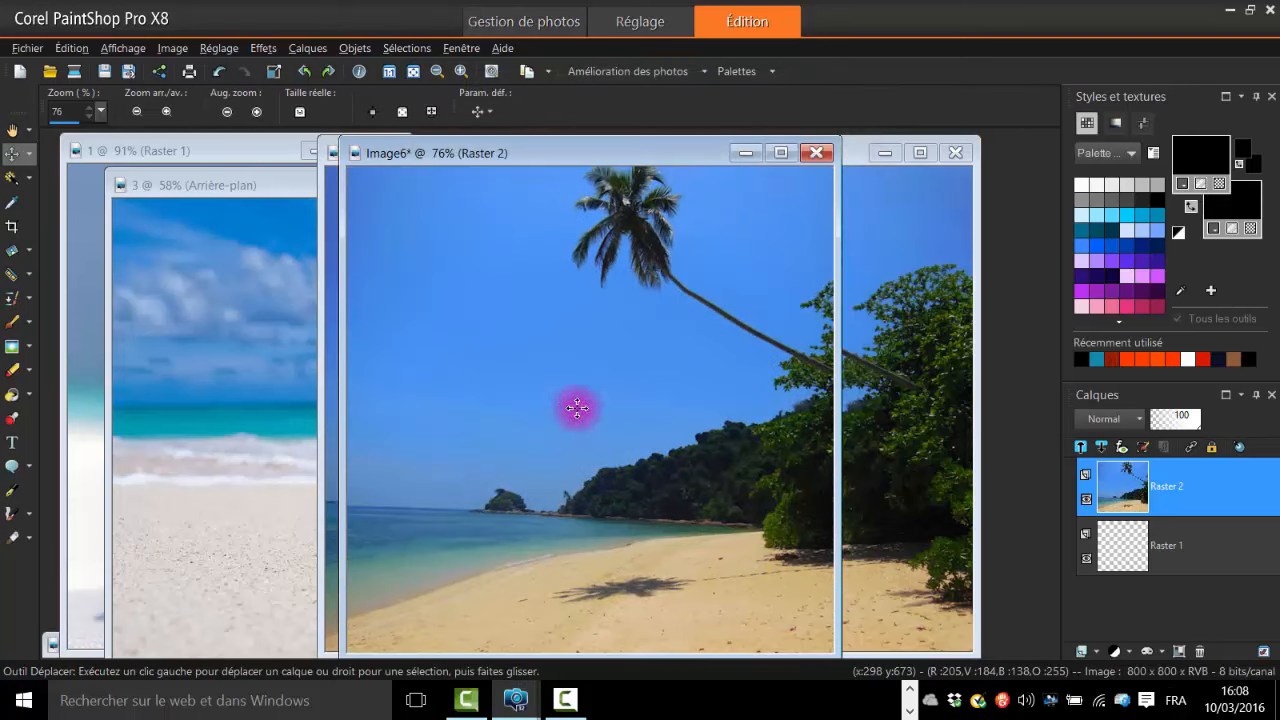
Merge the visible layers of the 800 x 800 beach image into one layer.
drag(665, 145, 682, 131)
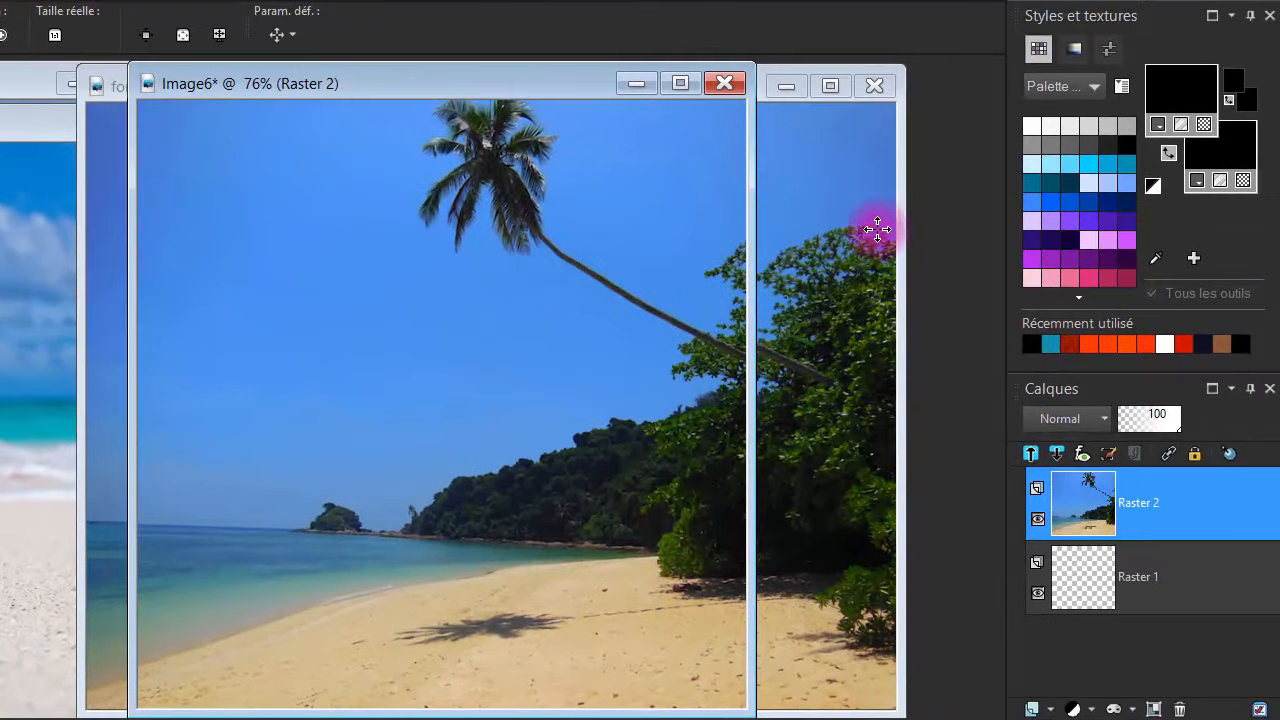
right_click(1164, 572)
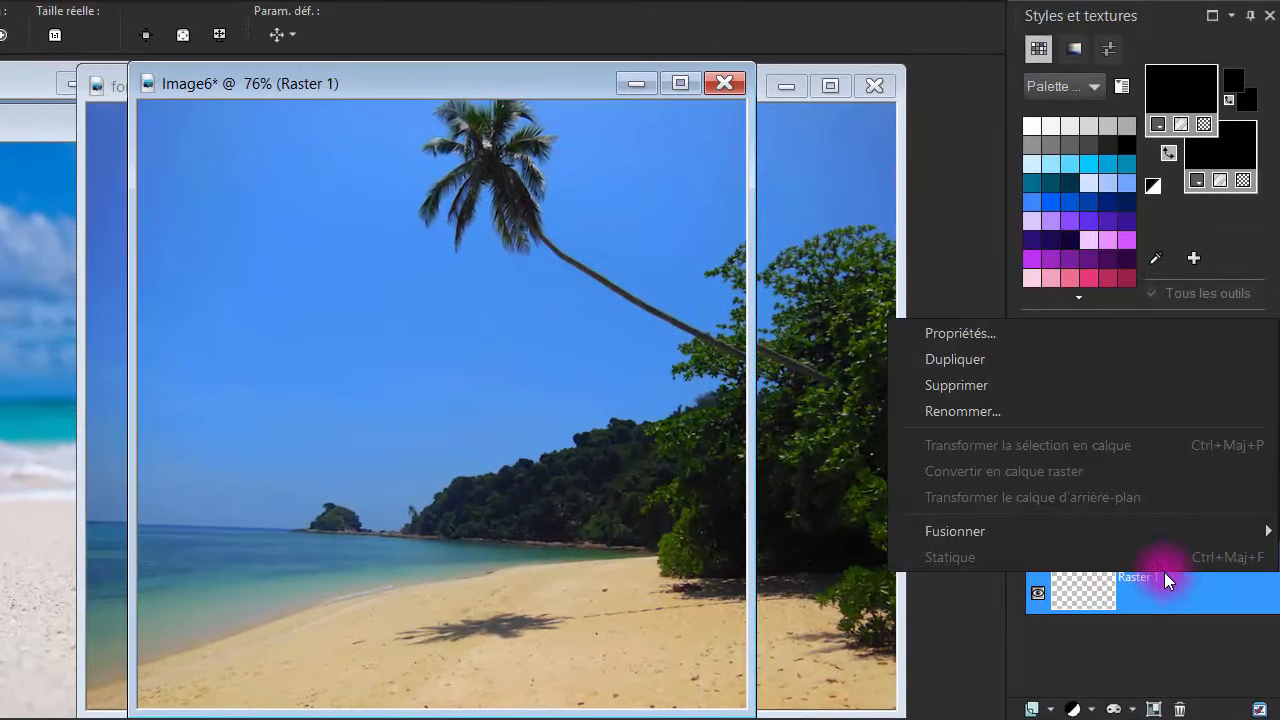
mouse_move(1089, 530)
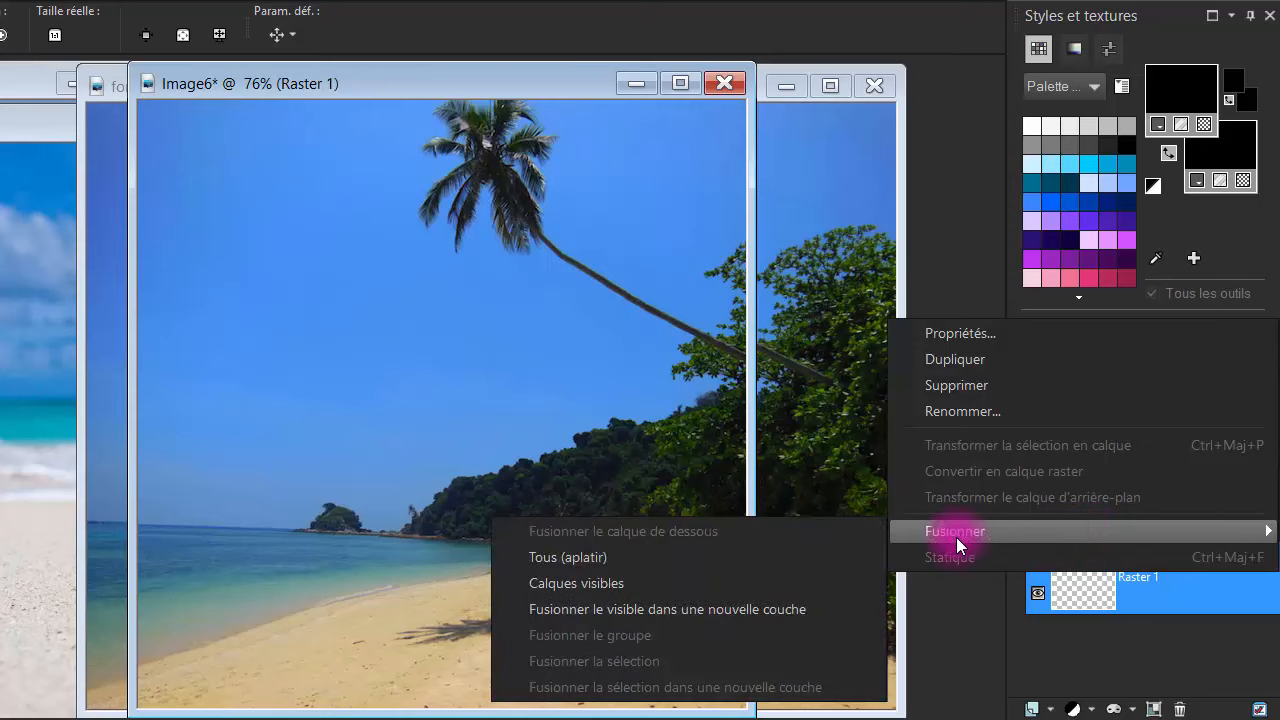
click(683, 583)
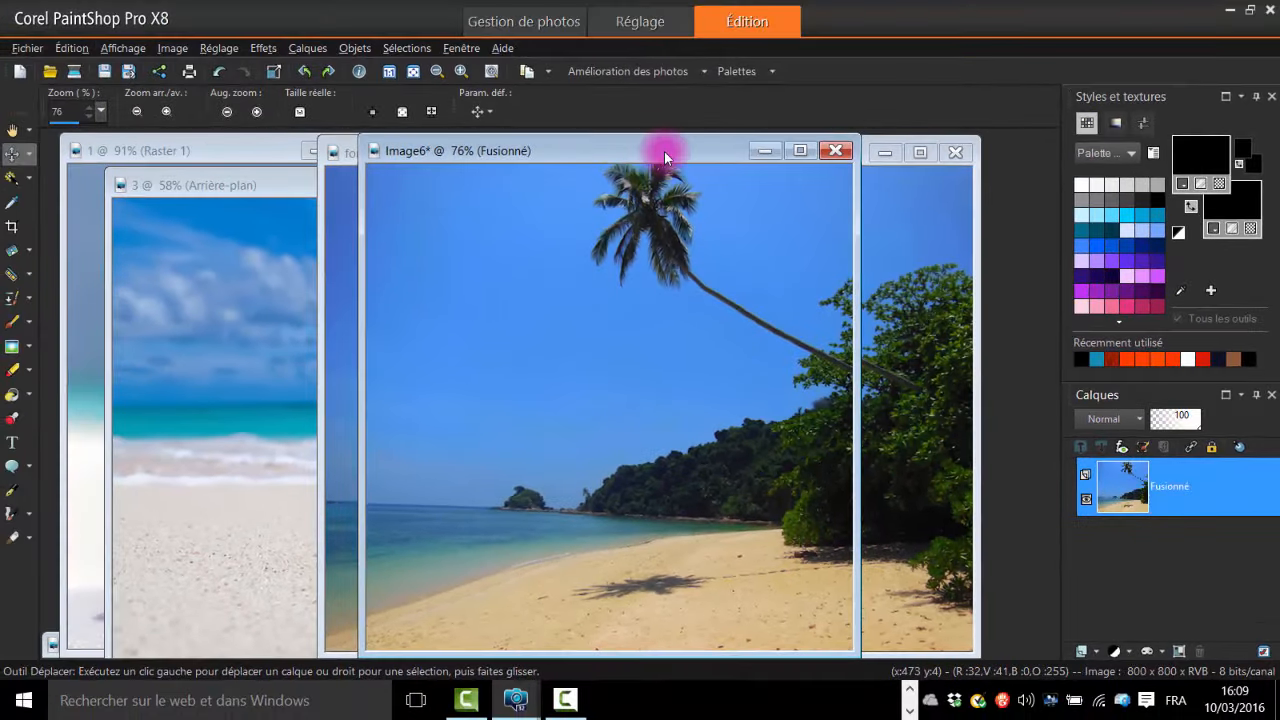
Bring the original fond image to the front and close it without saving its changes.
drag(664, 151, 624, 153)
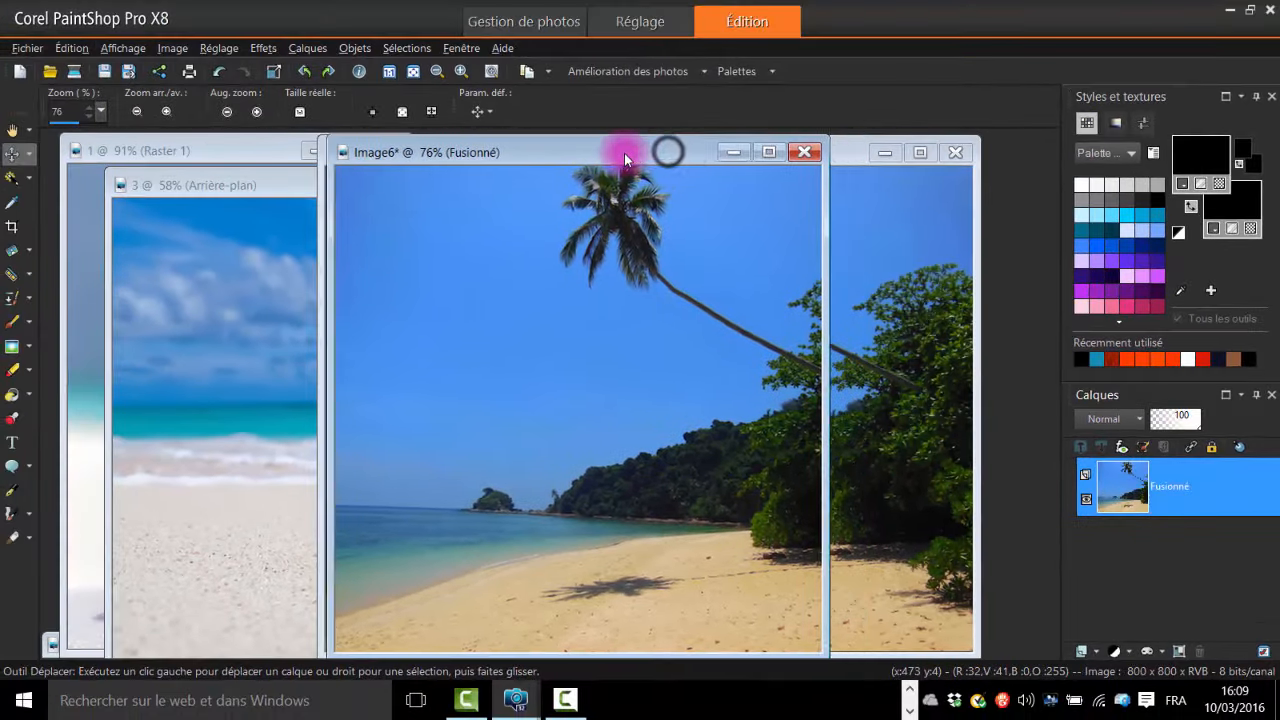
click(857, 173)
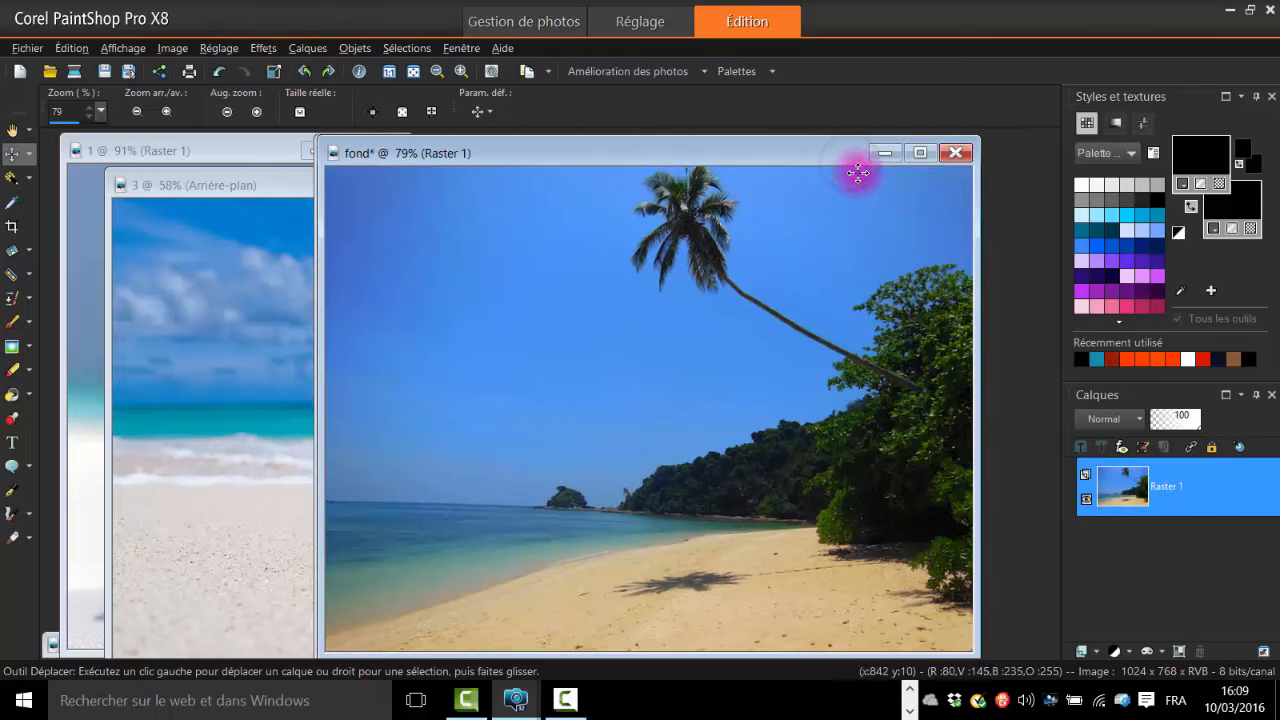
click(960, 155)
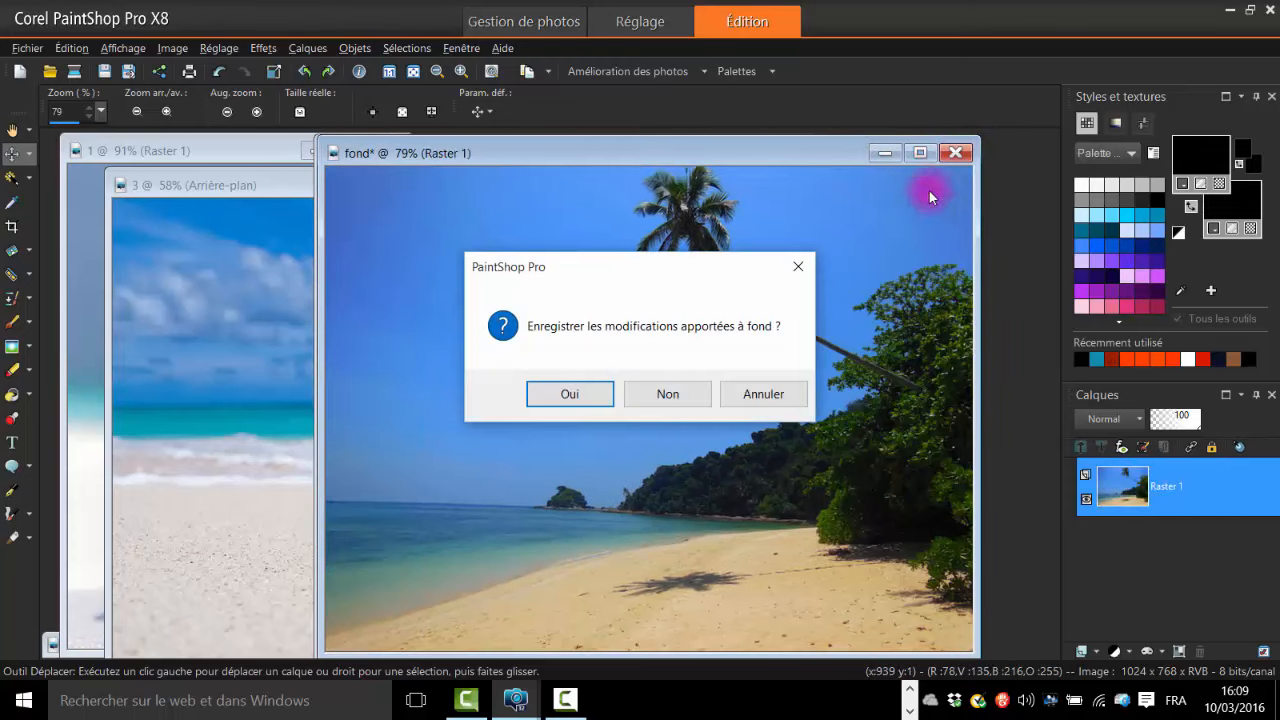
click(662, 394)
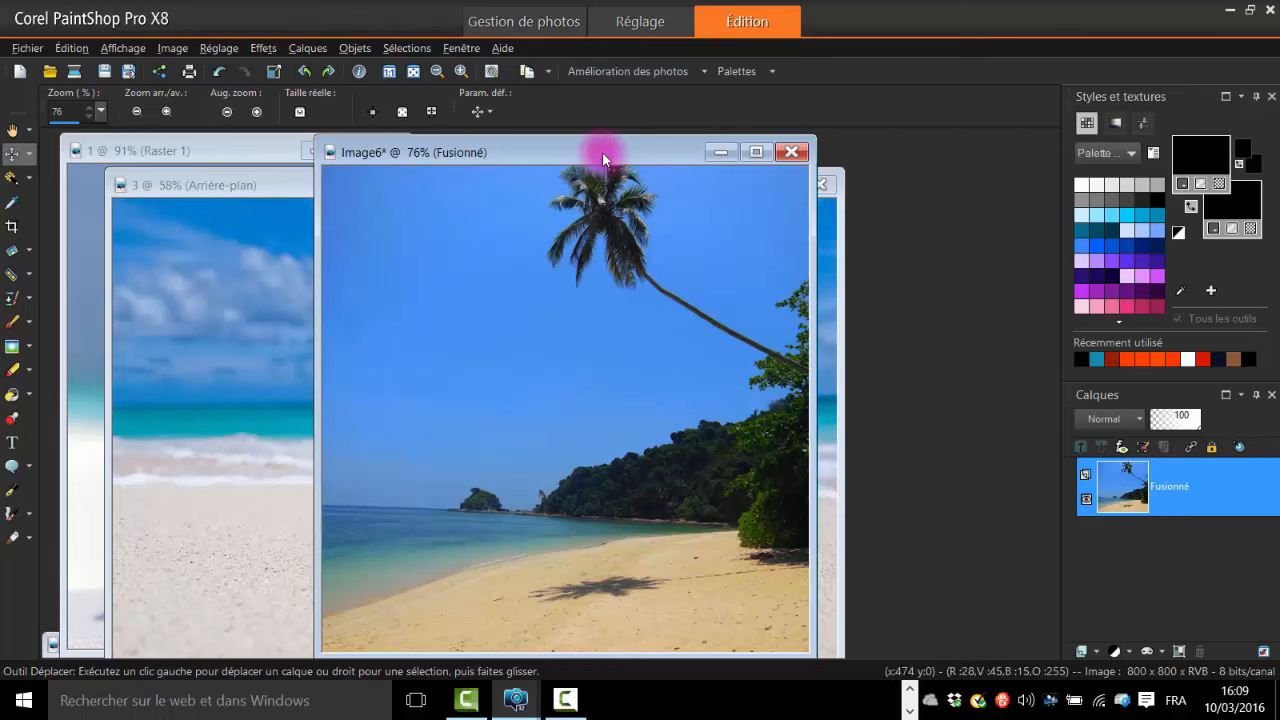
Move the 800 x 800 beach image clear of the cocktail photos and zoom photo 3 out to 25%.
drag(621, 150, 814, 141)
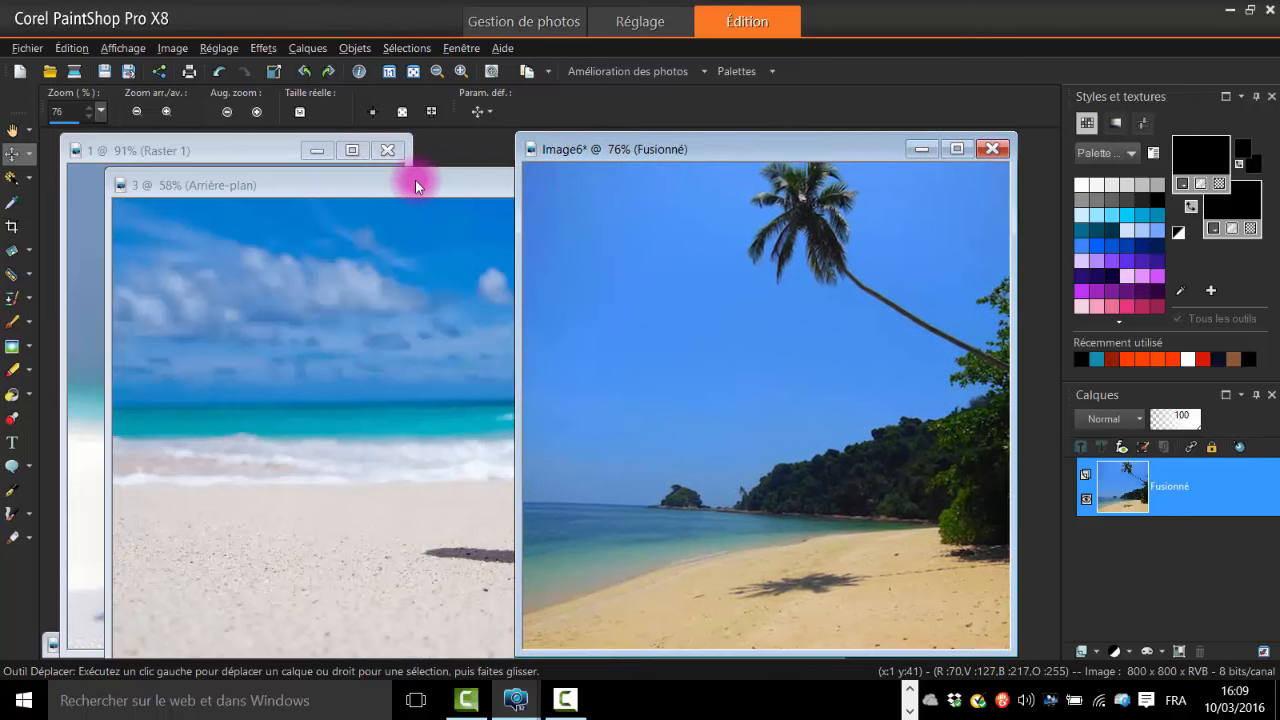
drag(420, 180, 322, 188)
scroll(380, 288, down, 3)
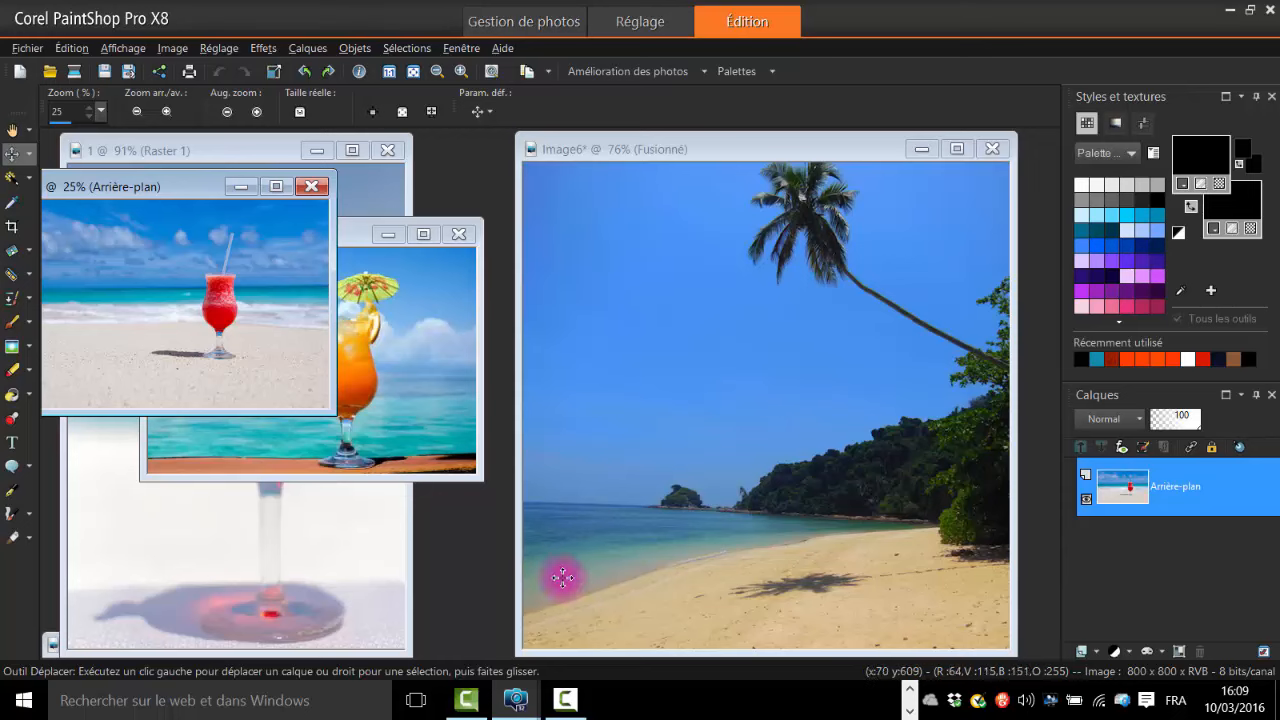
Create a new transparent raster image 250 pixels wide and 250 pixels high, and place its window over the beach composition.
click(19, 76)
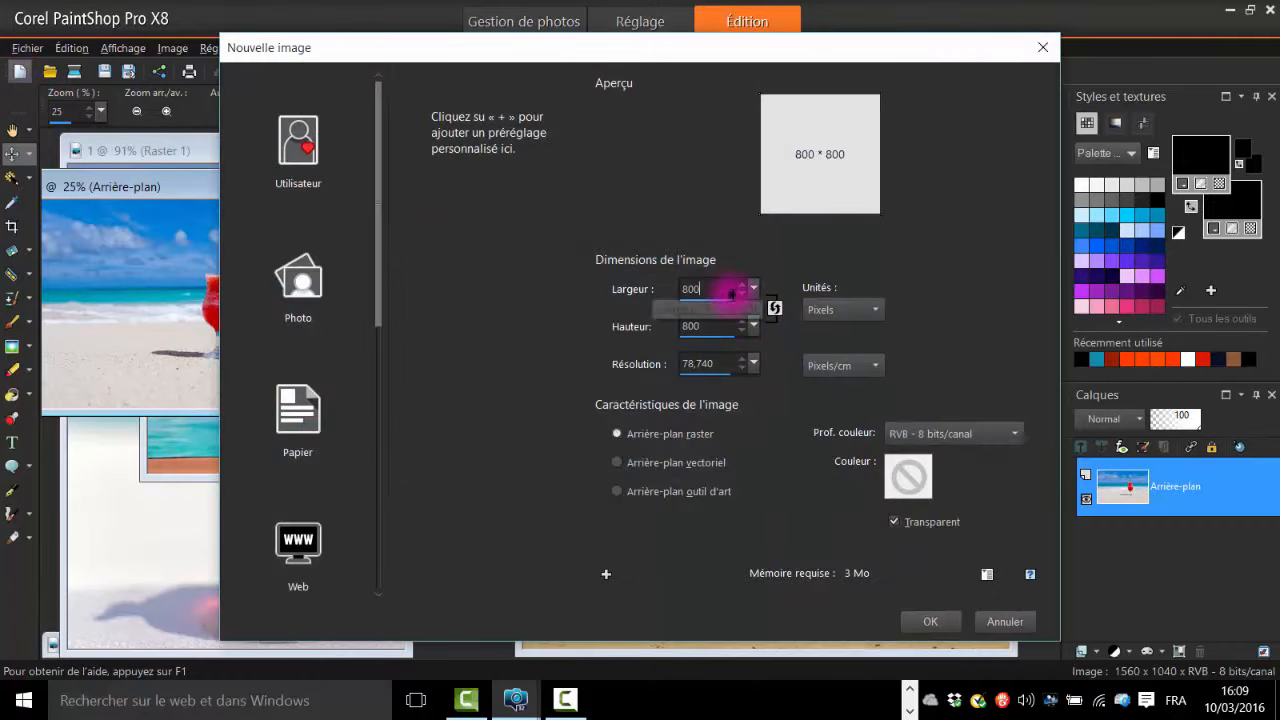
text(2)
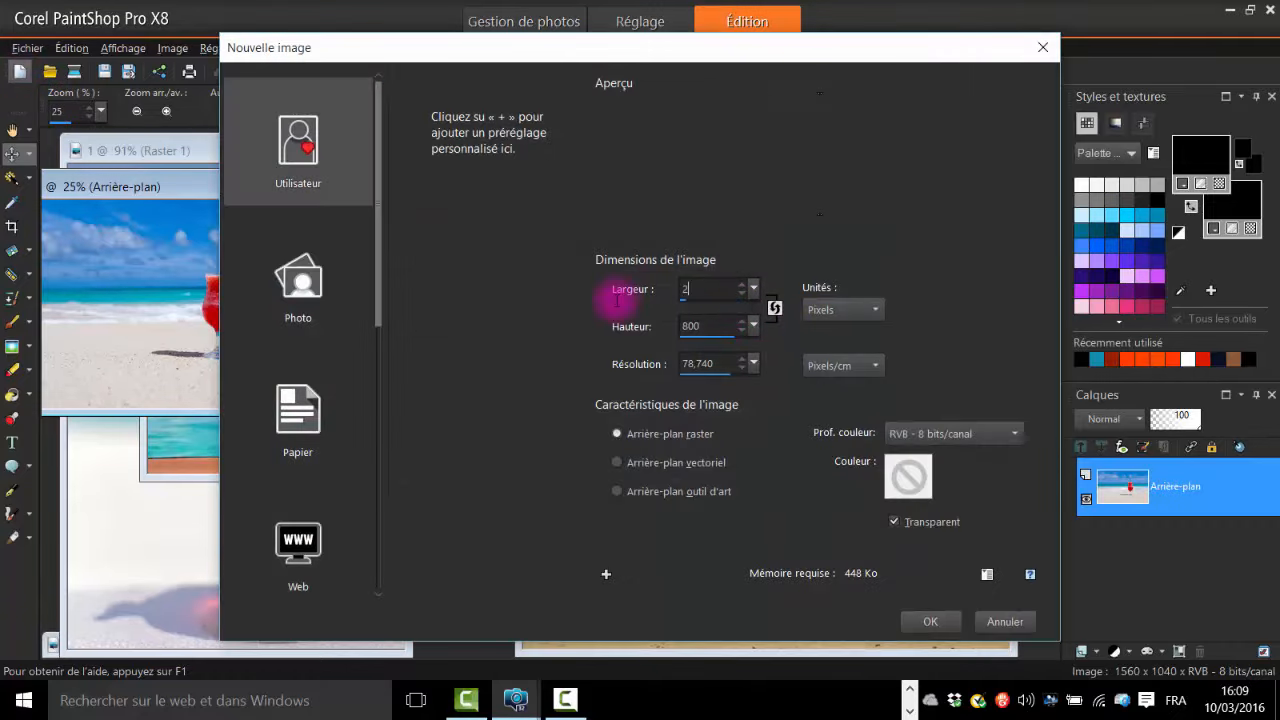
text(50)
key(Tab)
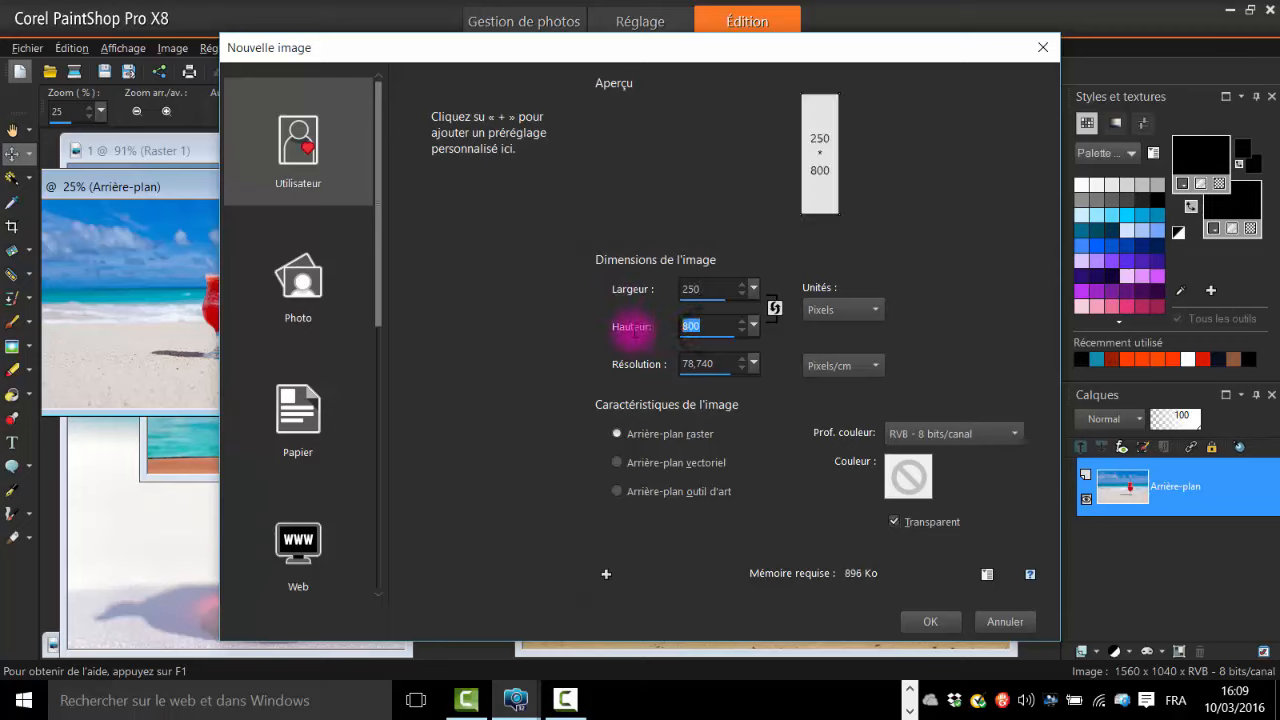
text(25)
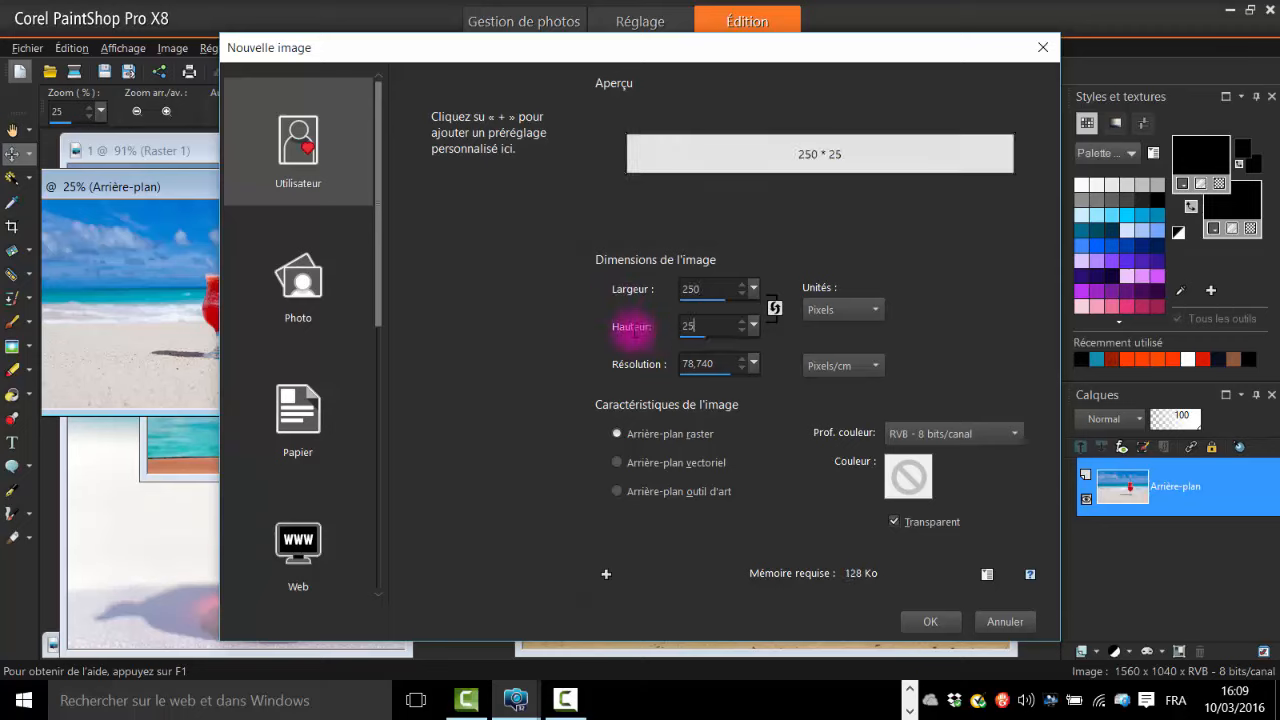
text(0)
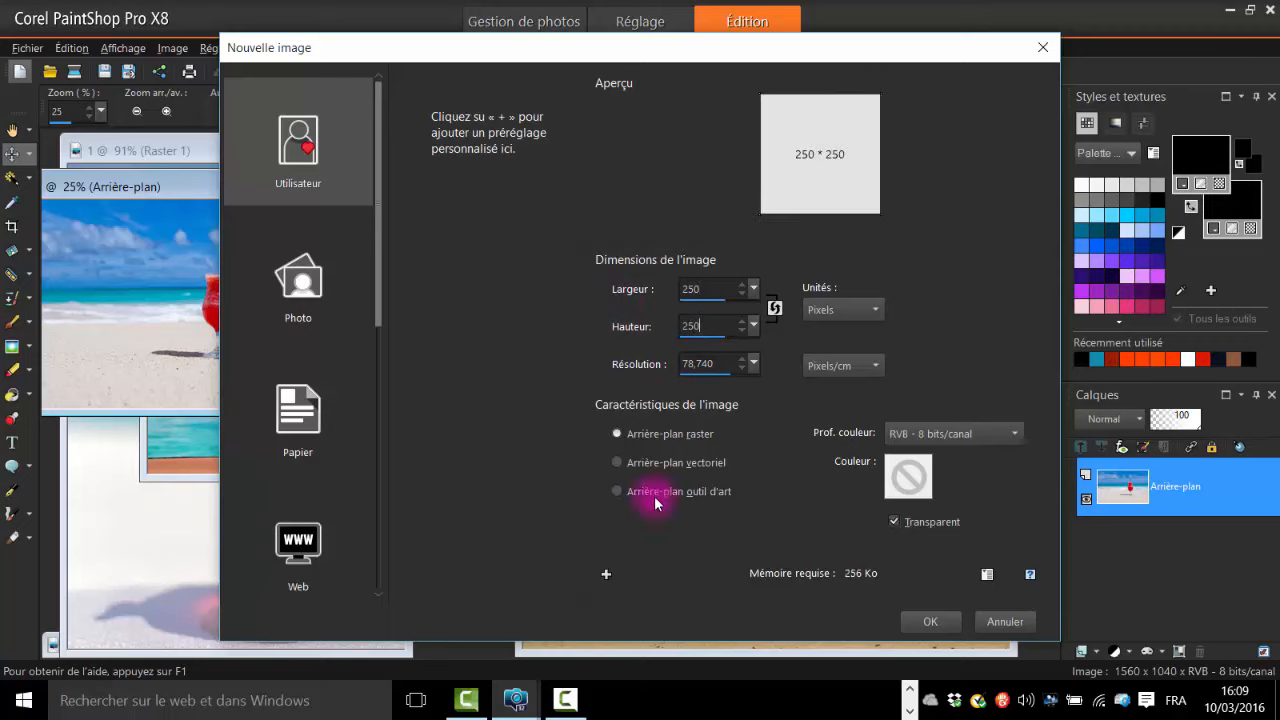
click(930, 621)
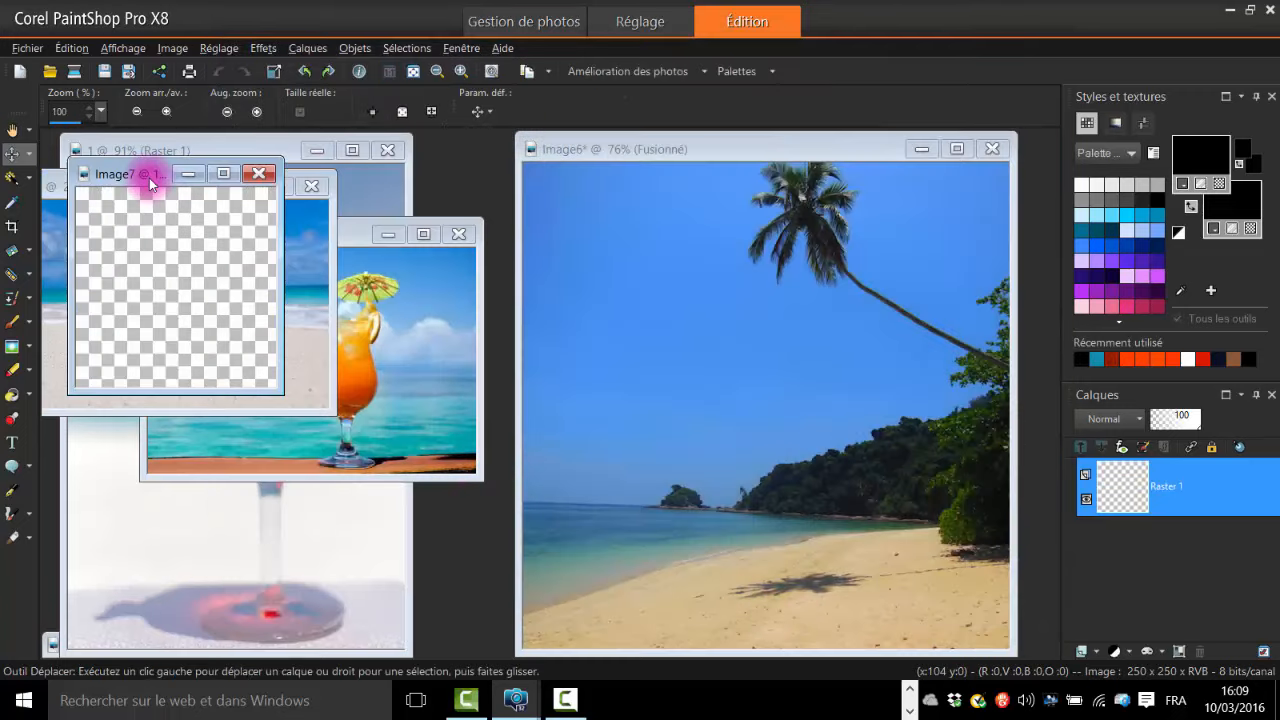
drag(149, 178, 662, 212)
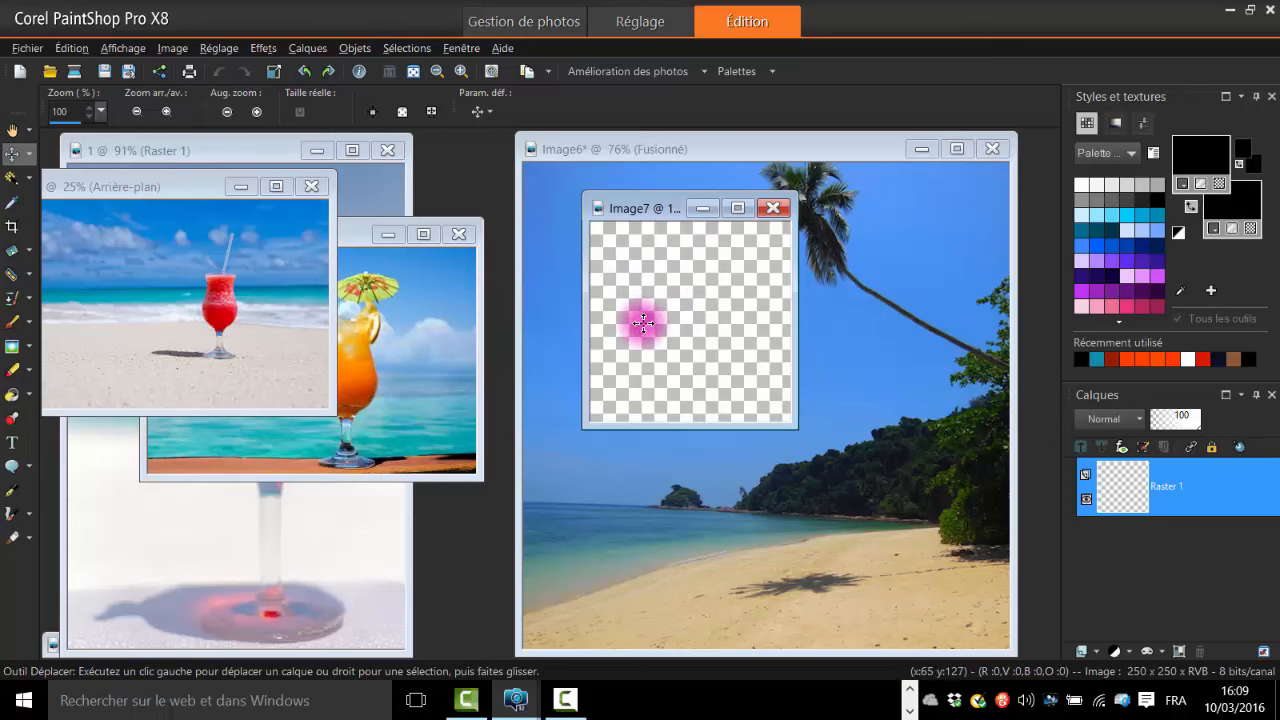
Copy the red cocktail photo and paste it as a new layer into the blank 250 x 250 image.
click(204, 275)
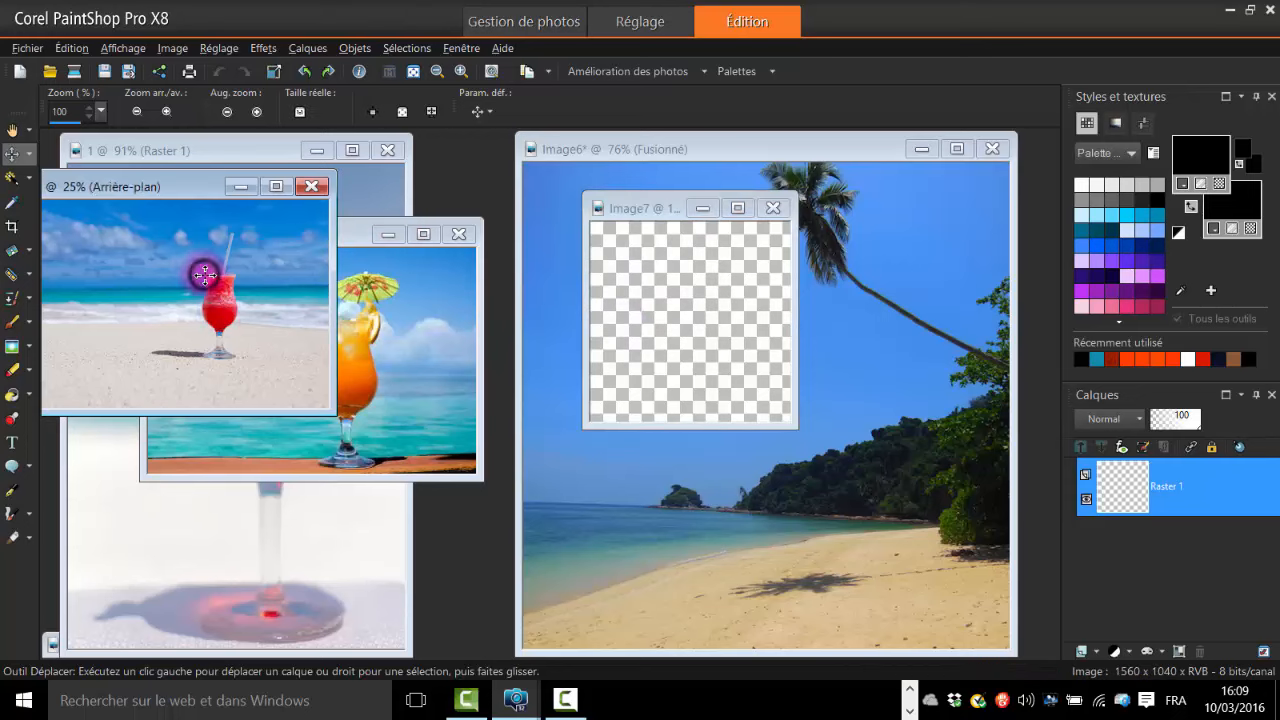
click(74, 50)
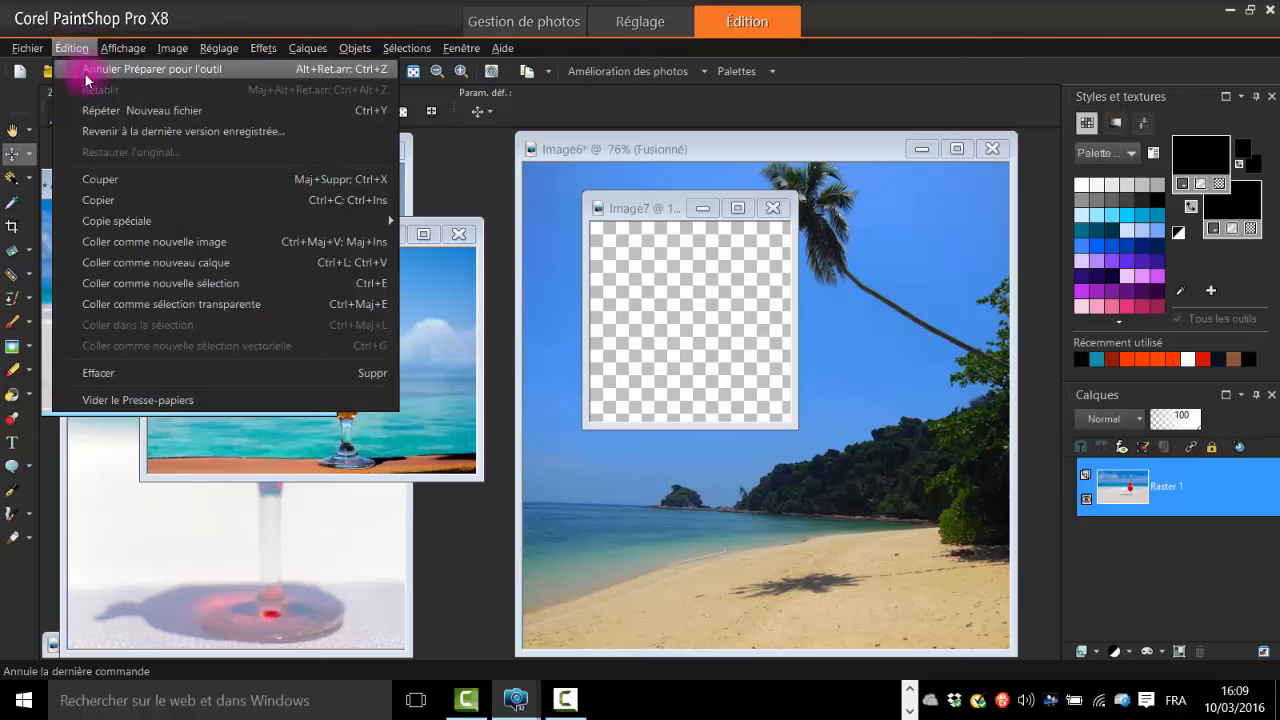
click(108, 199)
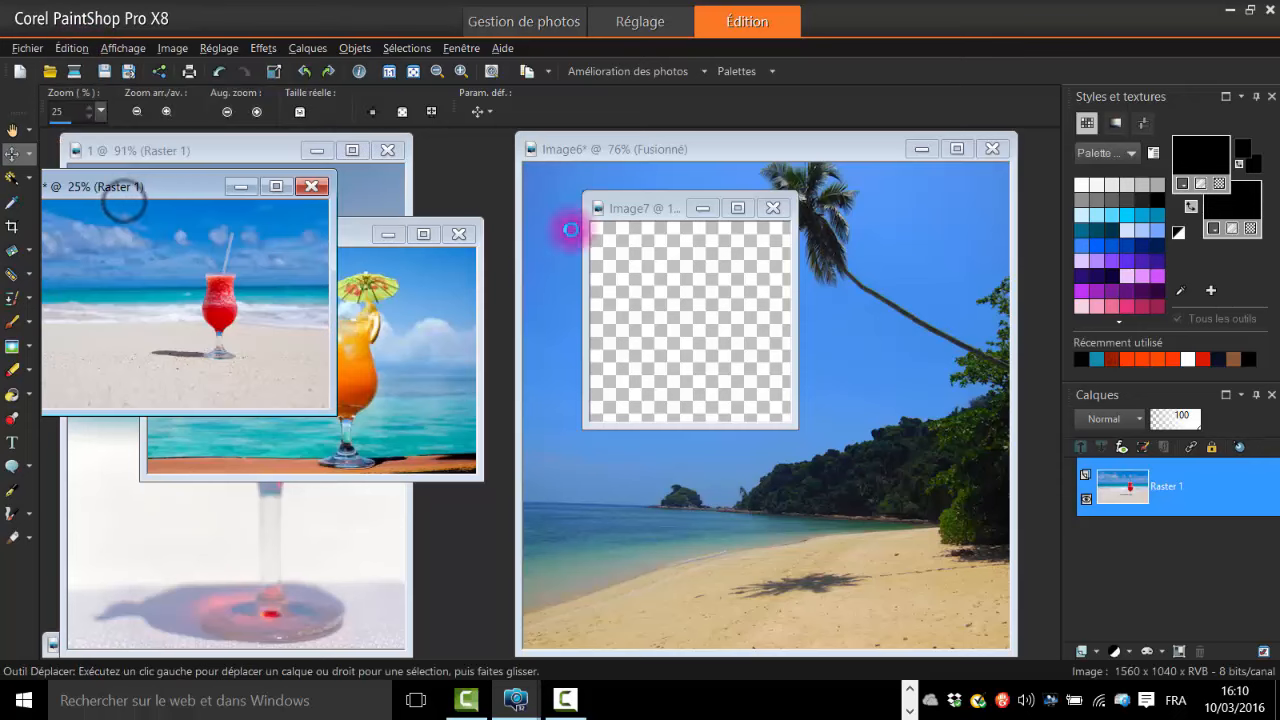
click(649, 210)
click(82, 50)
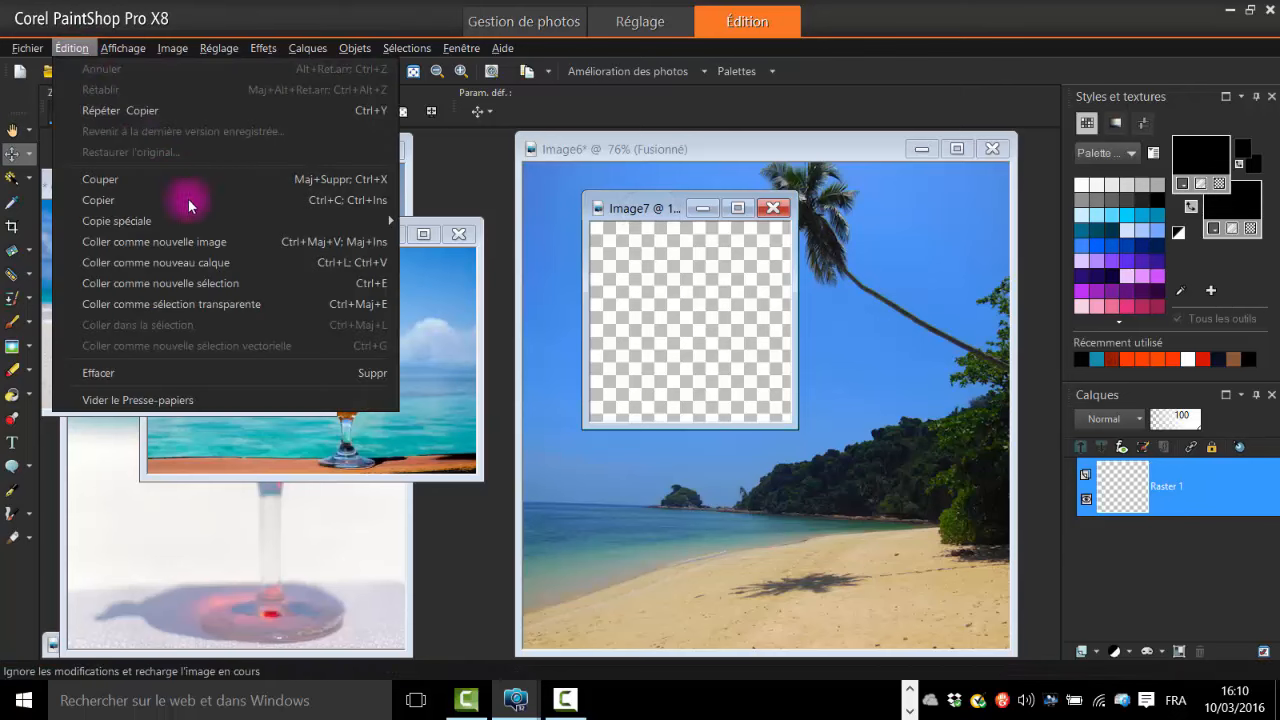
click(238, 260)
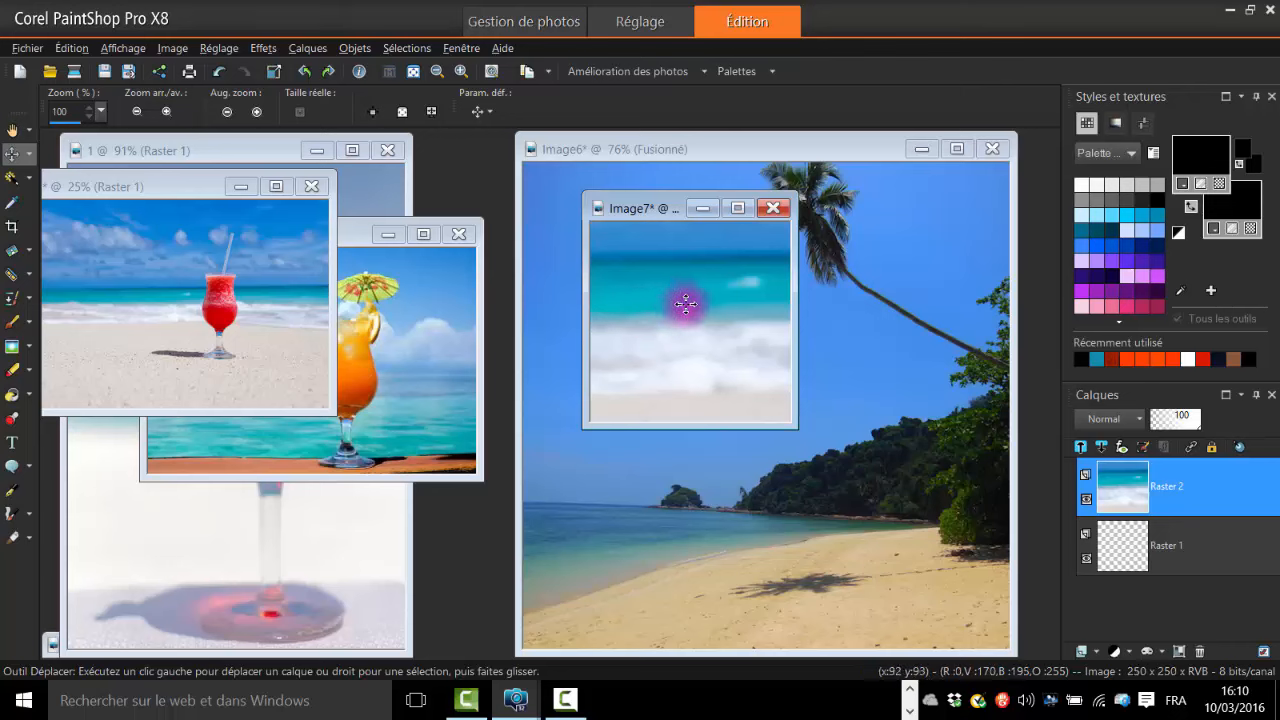
Shrink the pasted red cocktail layer by percentage with locked proportions and position the glass in the middle of the 250 x 250 image.
drag(713, 311, 666, 331)
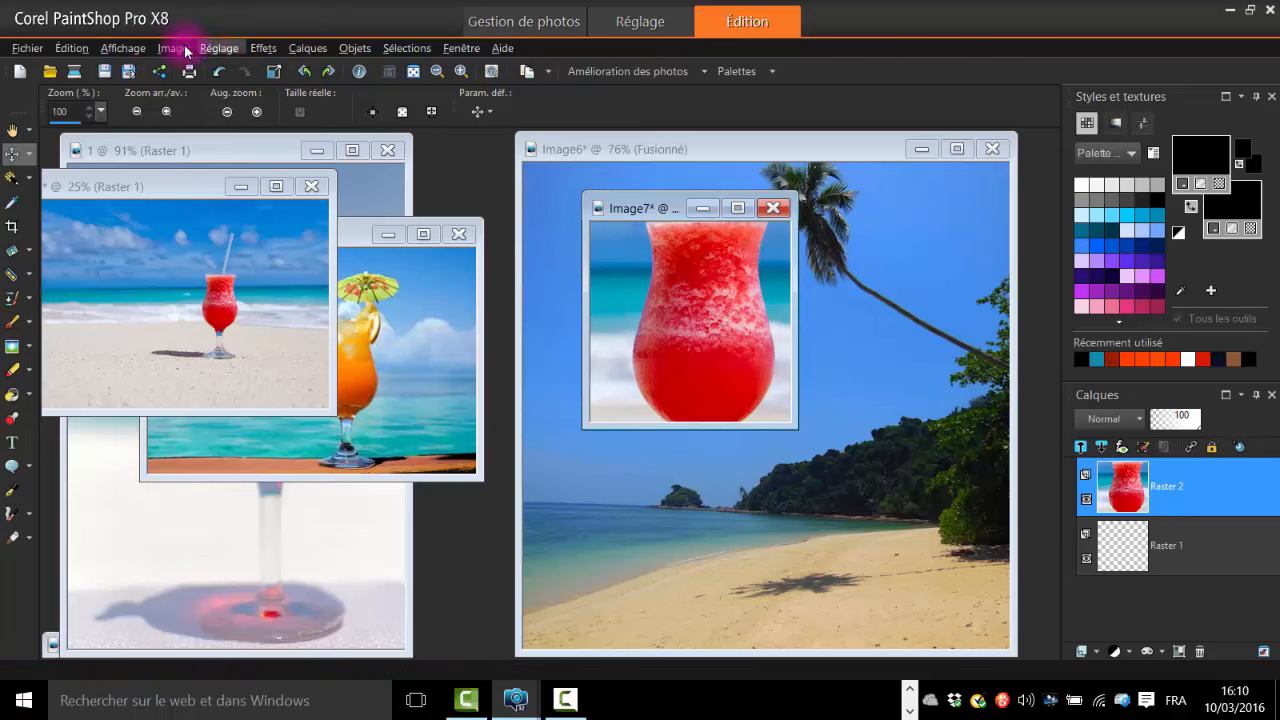
click(185, 52)
click(240, 128)
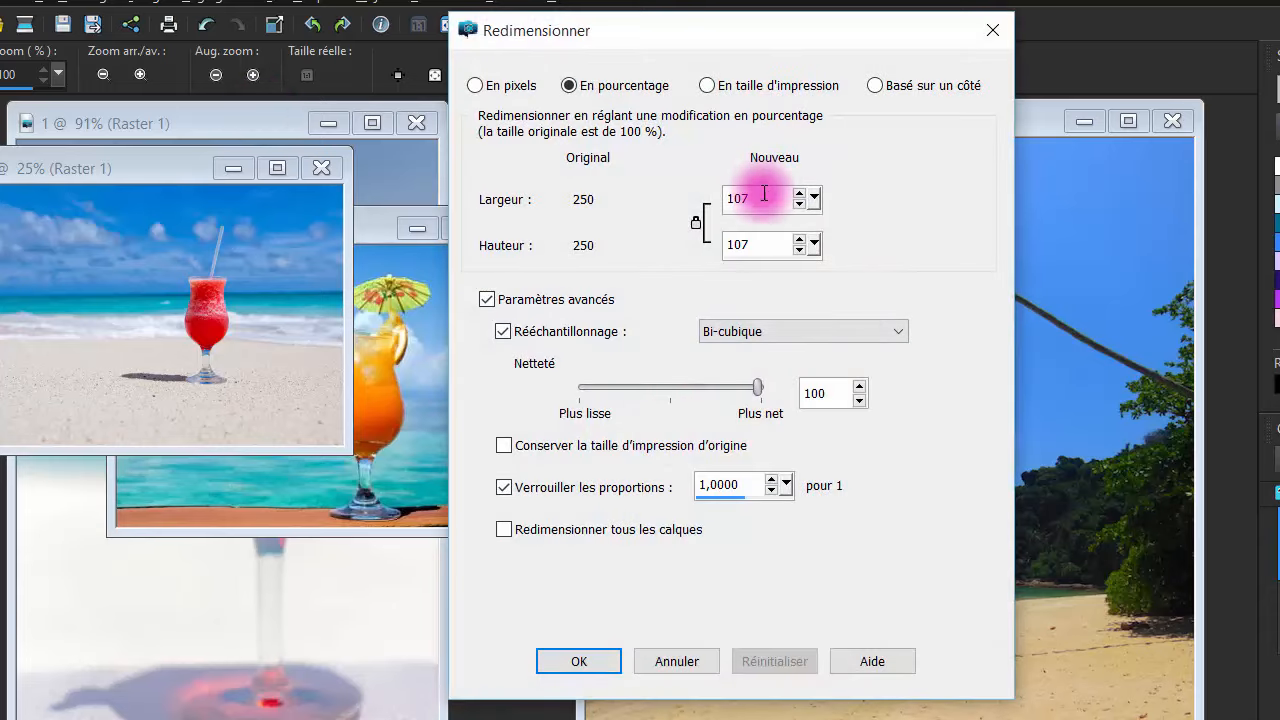
click(762, 198)
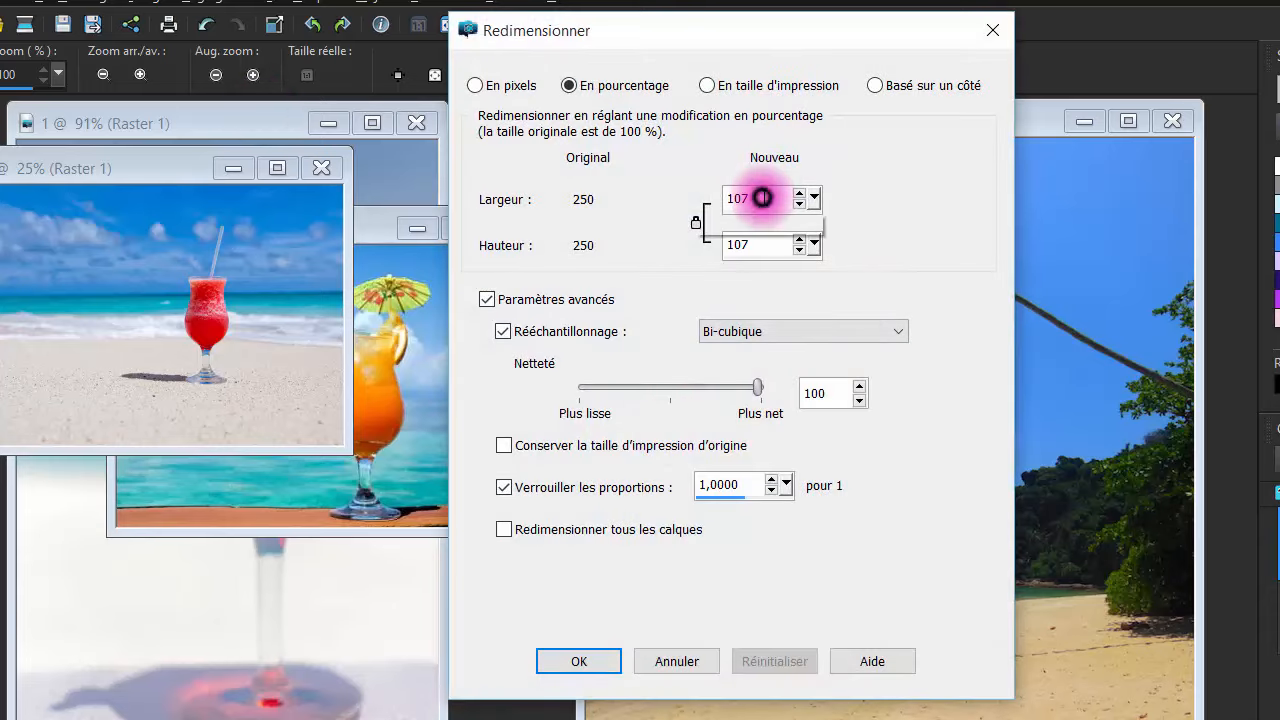
drag(762, 198, 700, 206)
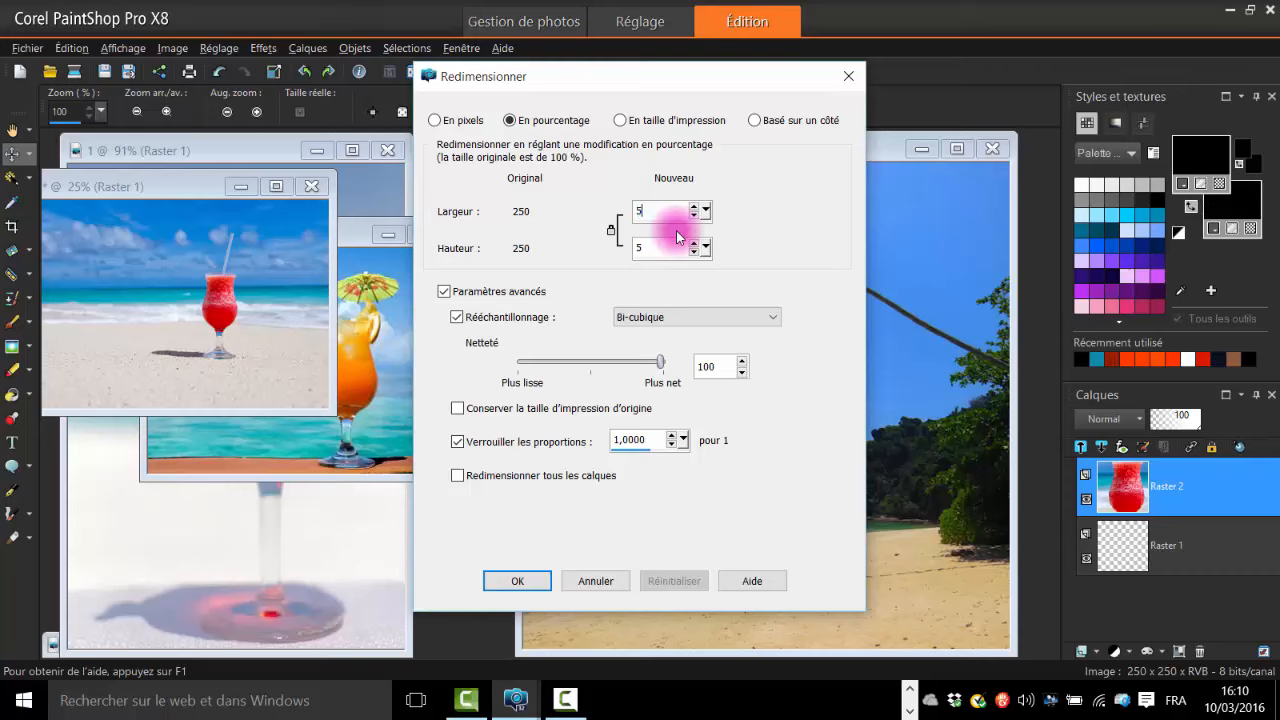
click(527, 581)
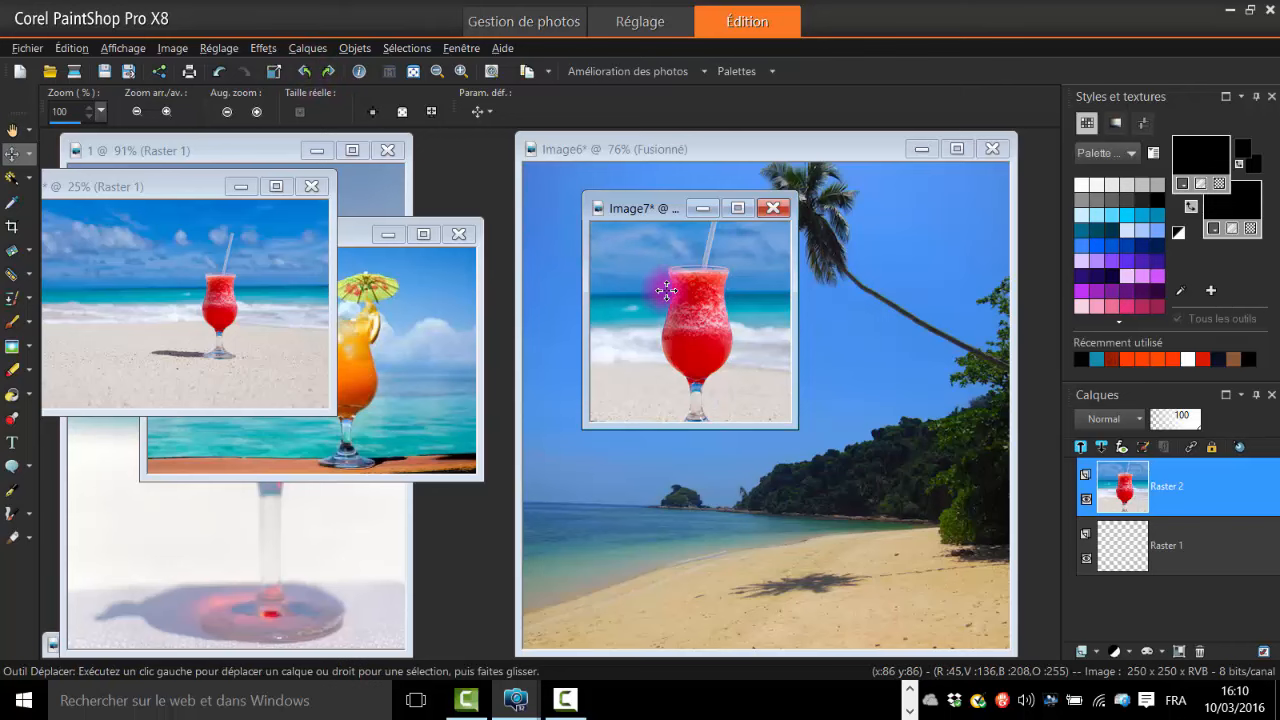
mouse_move(675, 288)
mouse_down()
mouse_move(670, 344)
mouse_move(668, 262)
mouse_move(670, 281)
mouse_up()
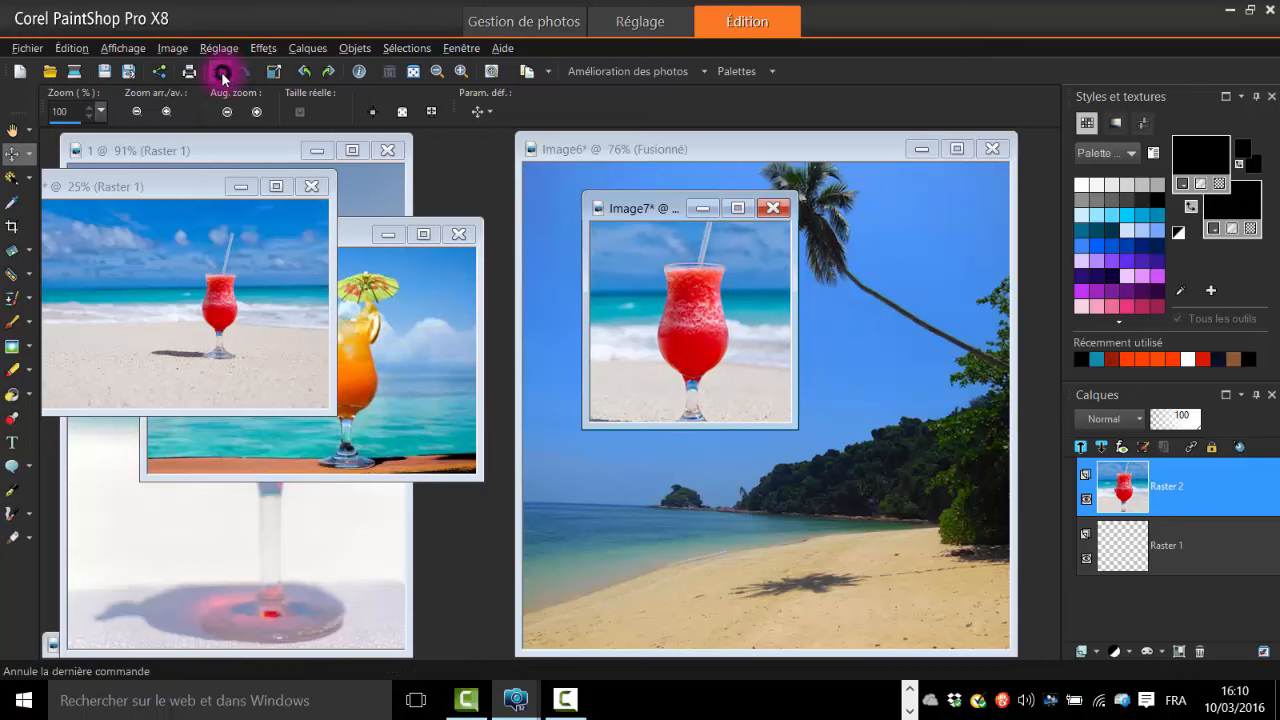
Undo the last repositioning and shrinking of the red cocktail layer in the 250 x 250 image.
click(224, 77)
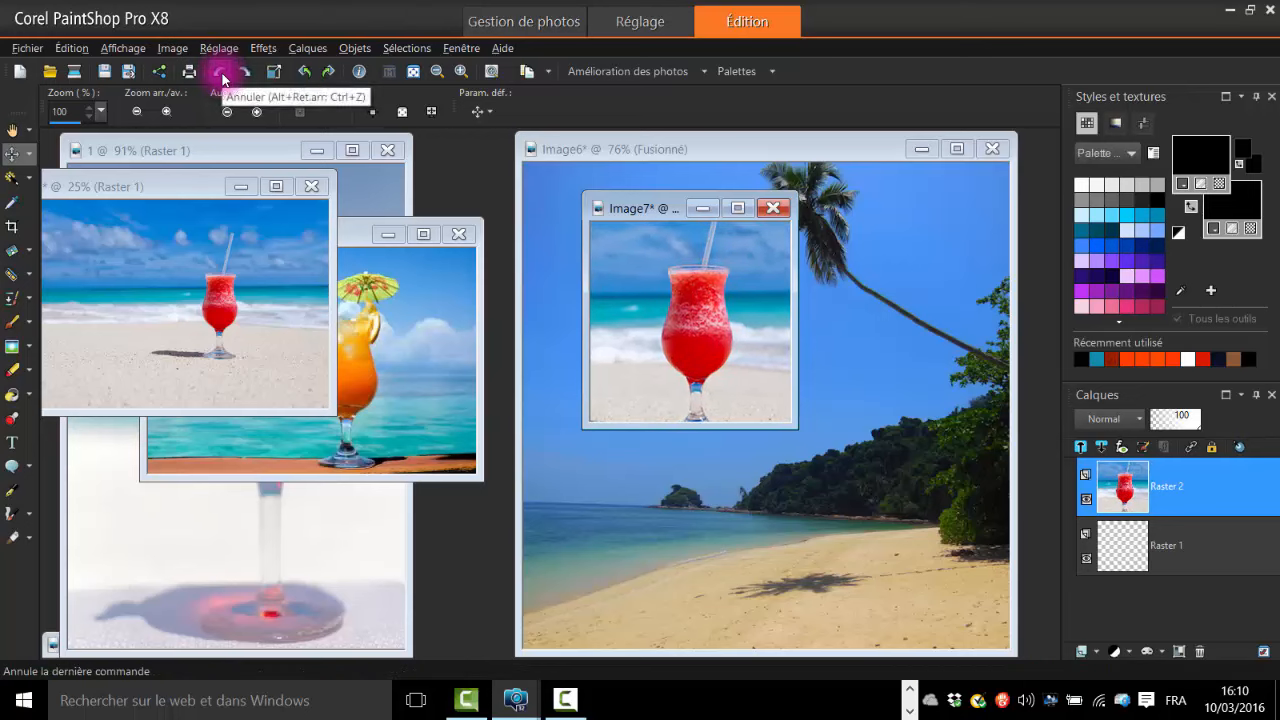
click(224, 78)
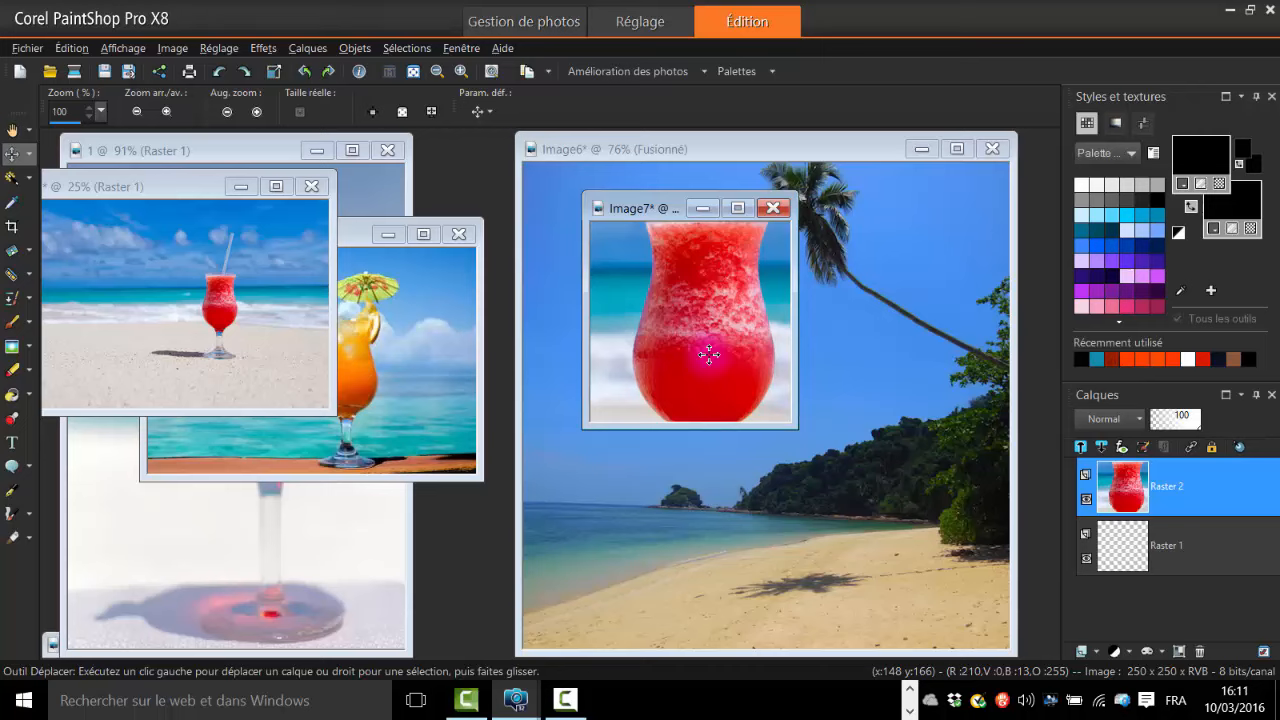
Try resizing the red cocktail layer to 40 percent with locked proportions and repositioning it, and undo both changes.
click(181, 49)
click(259, 136)
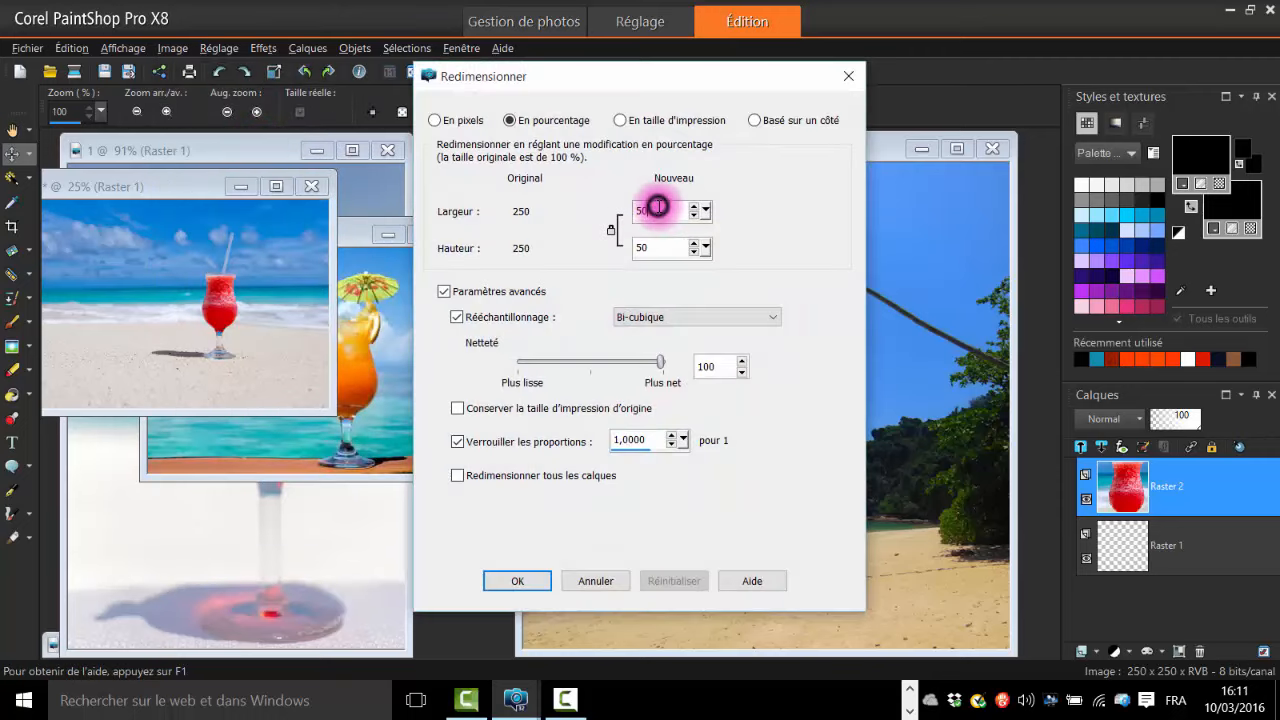
drag(657, 206, 590, 207)
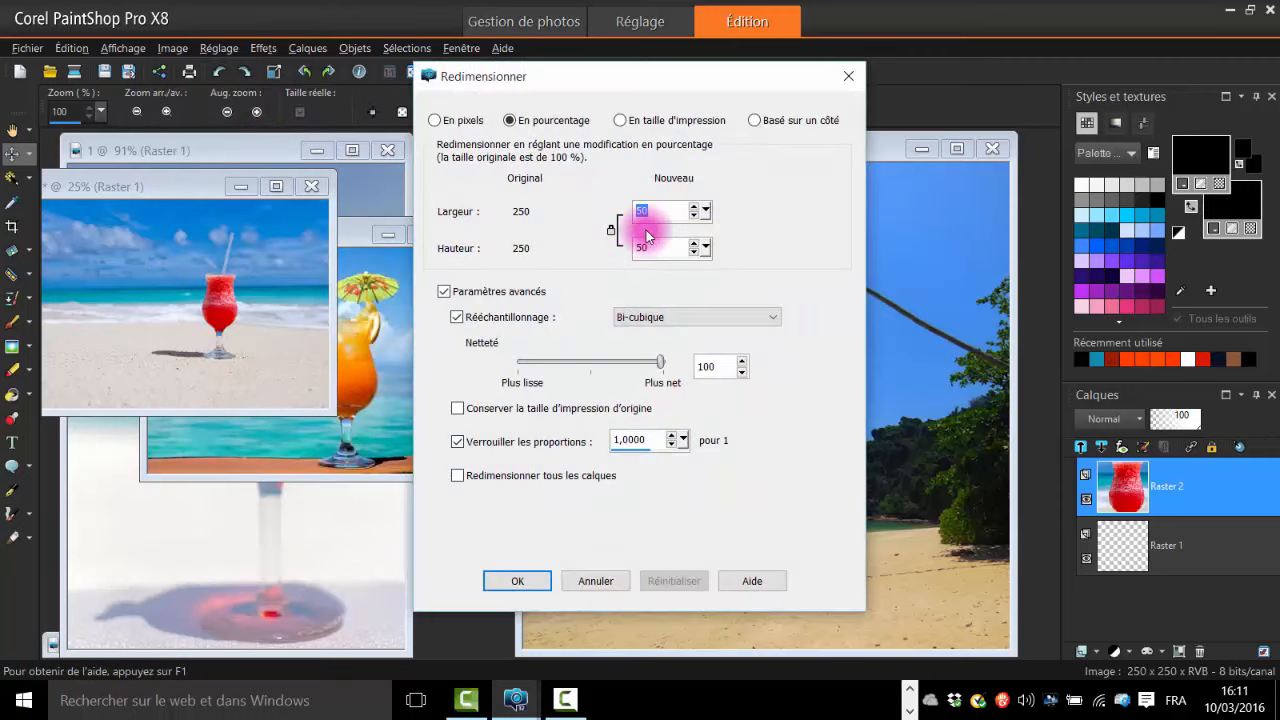
text(4)
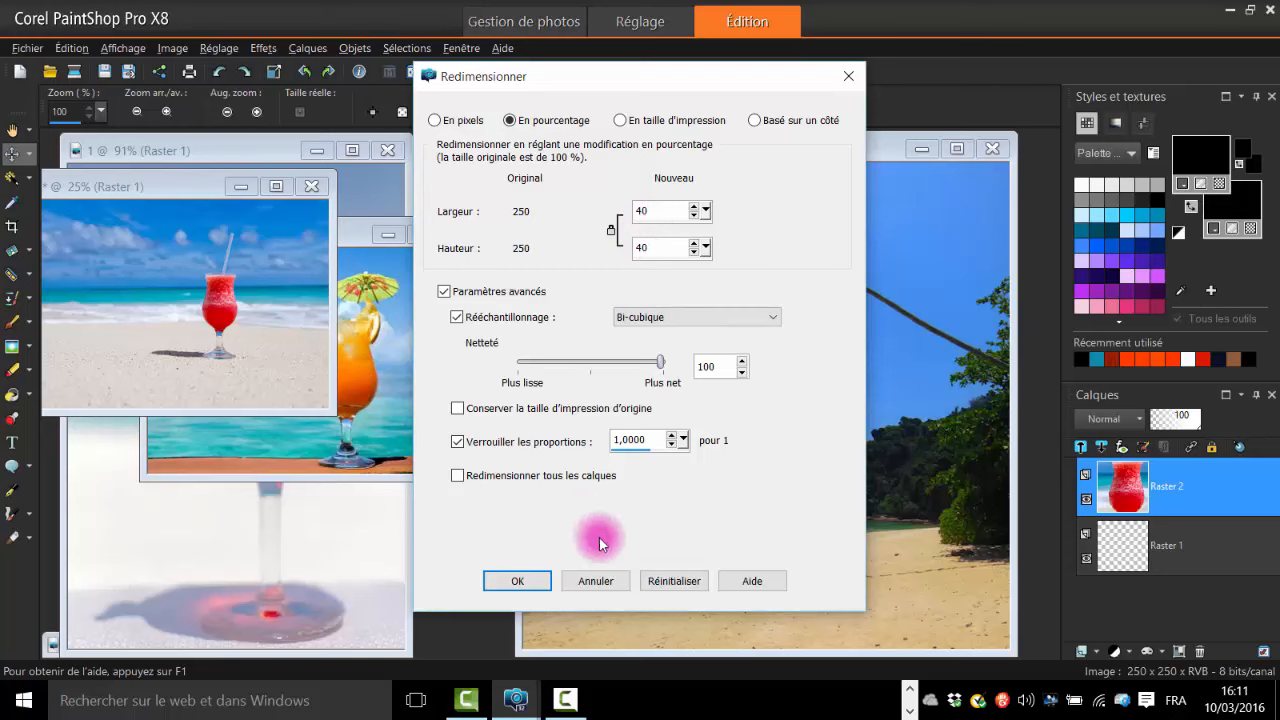
click(525, 580)
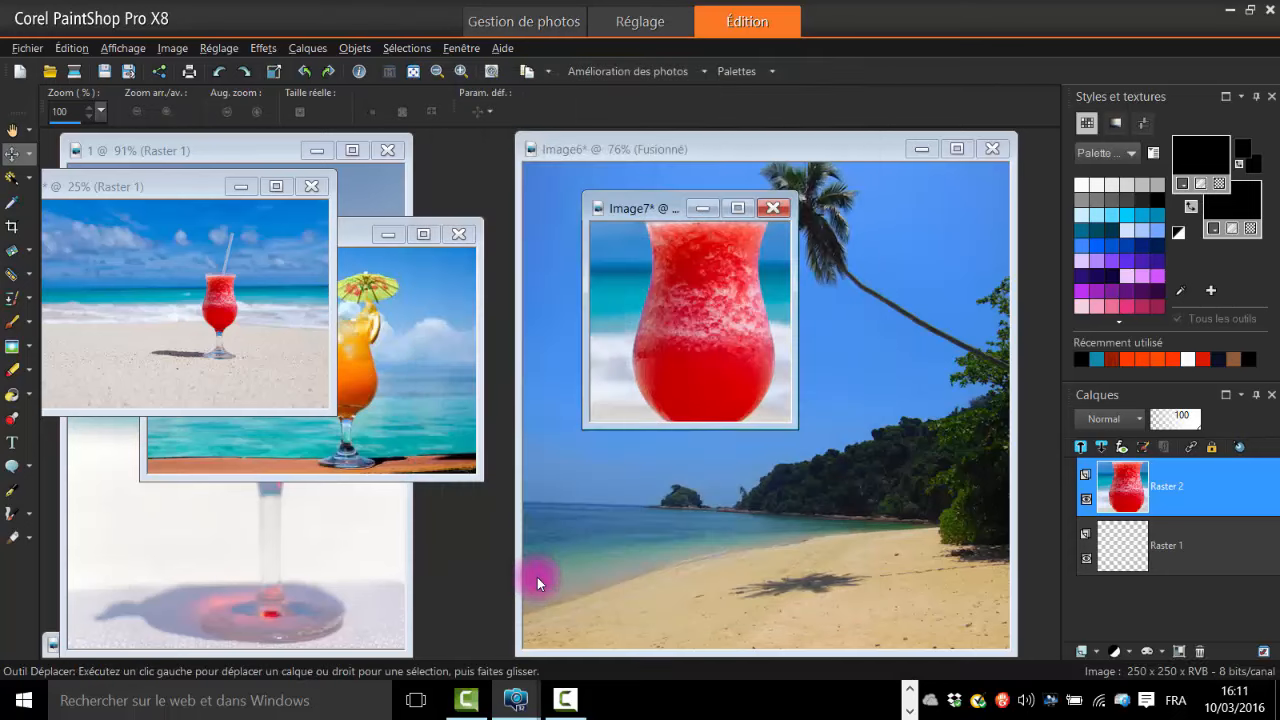
drag(688, 357, 692, 357)
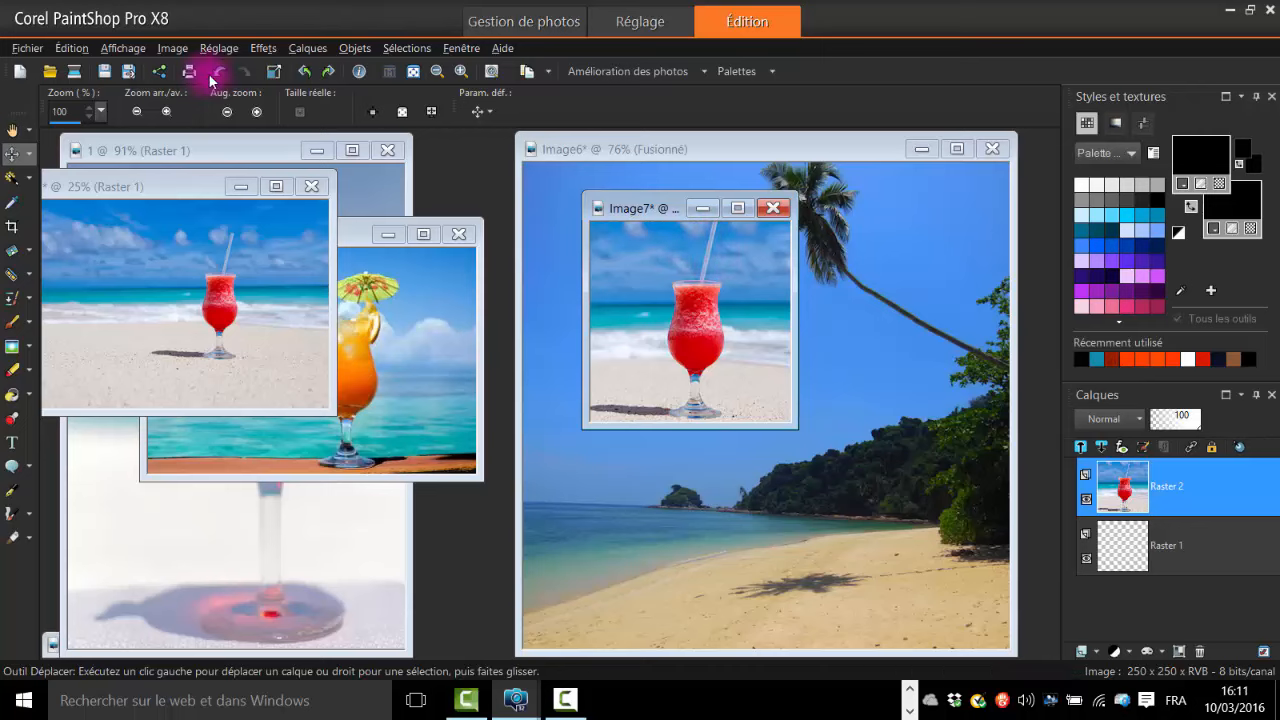
click(220, 73)
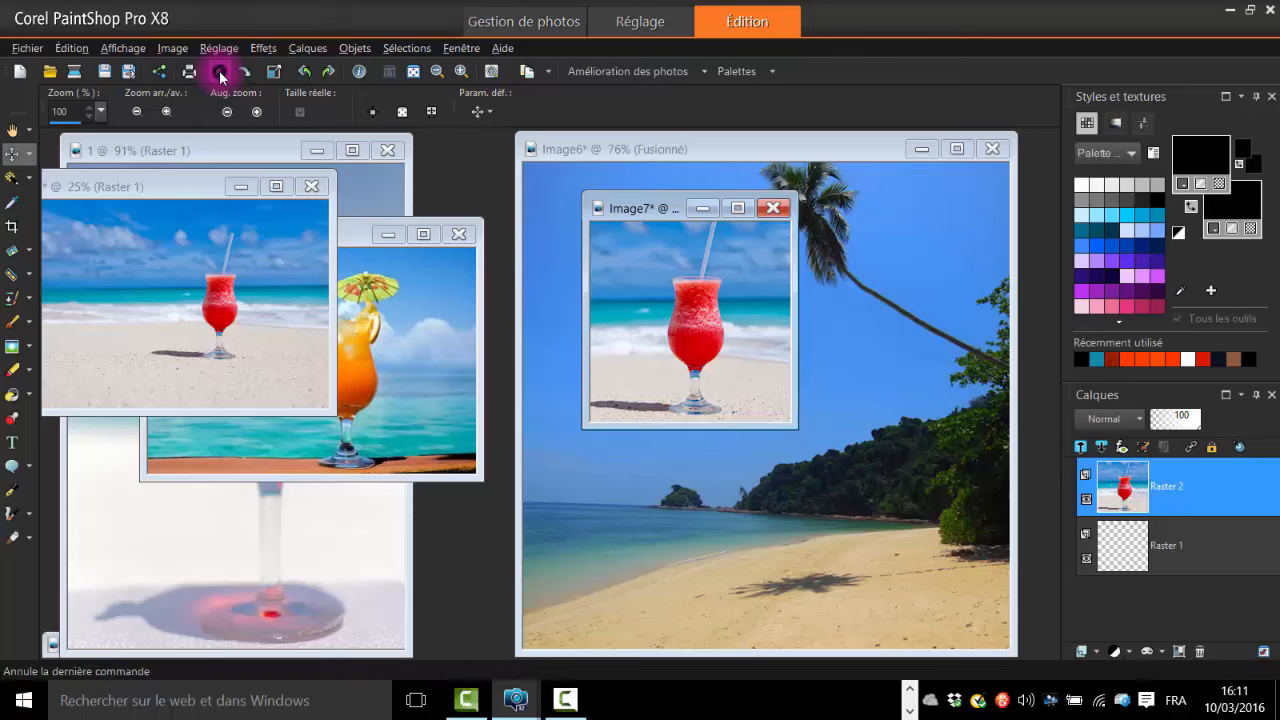
click(219, 72)
Resize only the red cocktail layer to 38 percent with locked proportions and position the whole glass in the middle of the 250 x 250 image.
click(170, 48)
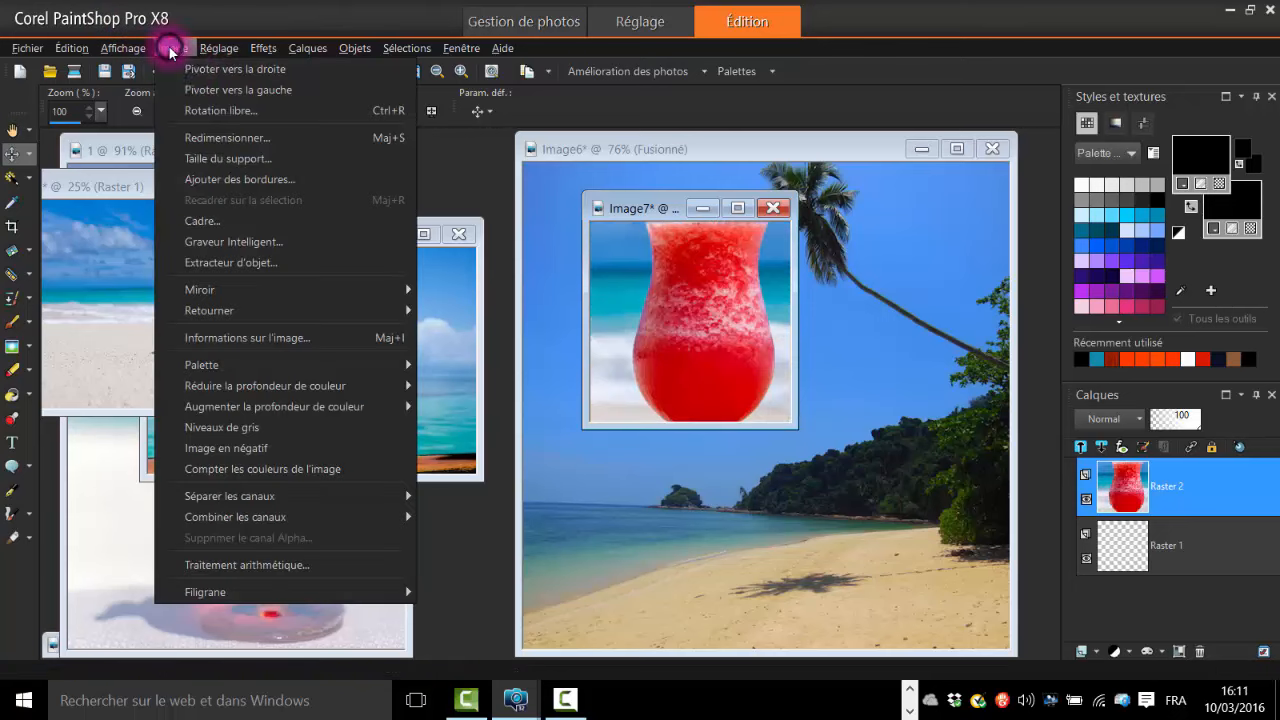
click(250, 137)
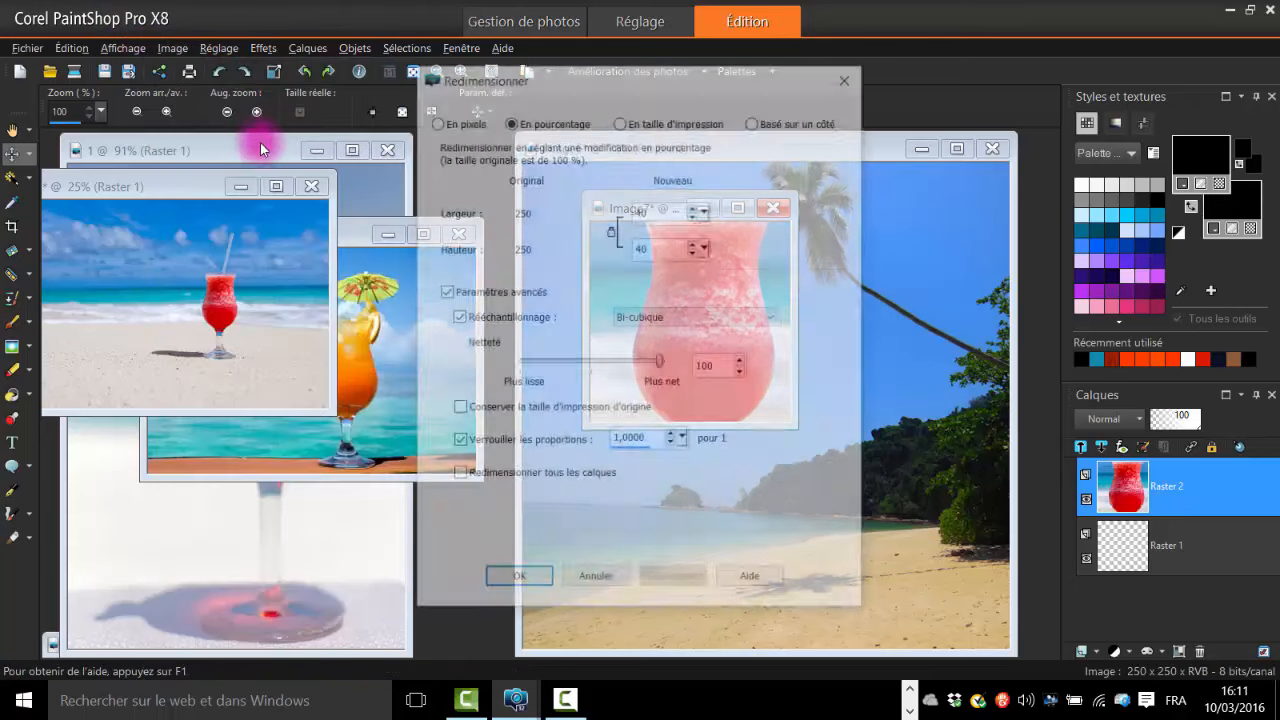
double_click(651, 211)
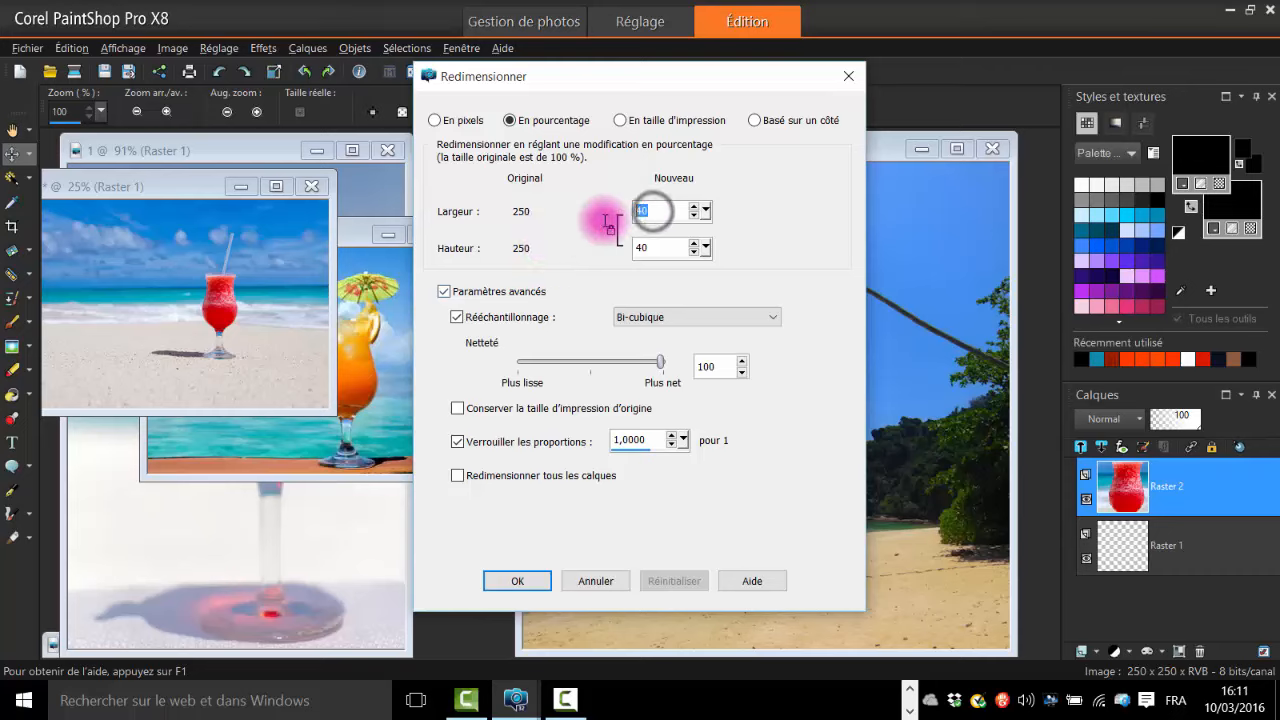
text(3)
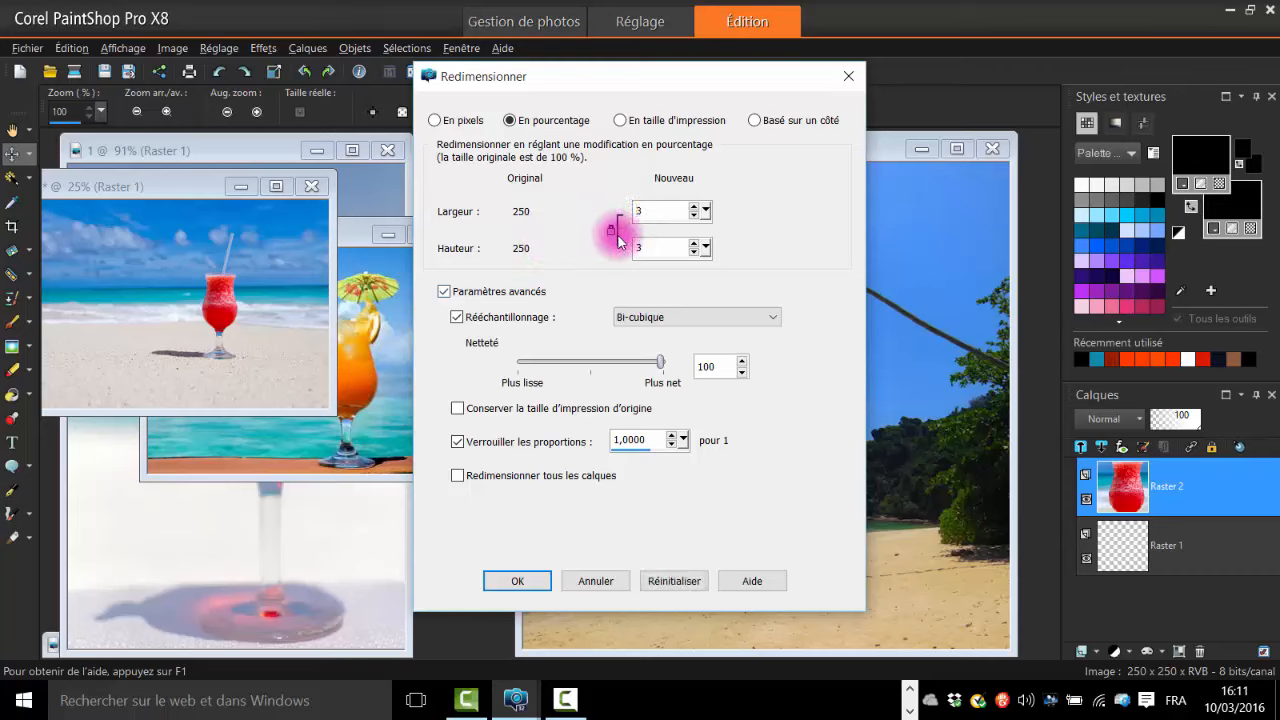
text(8)
click(518, 581)
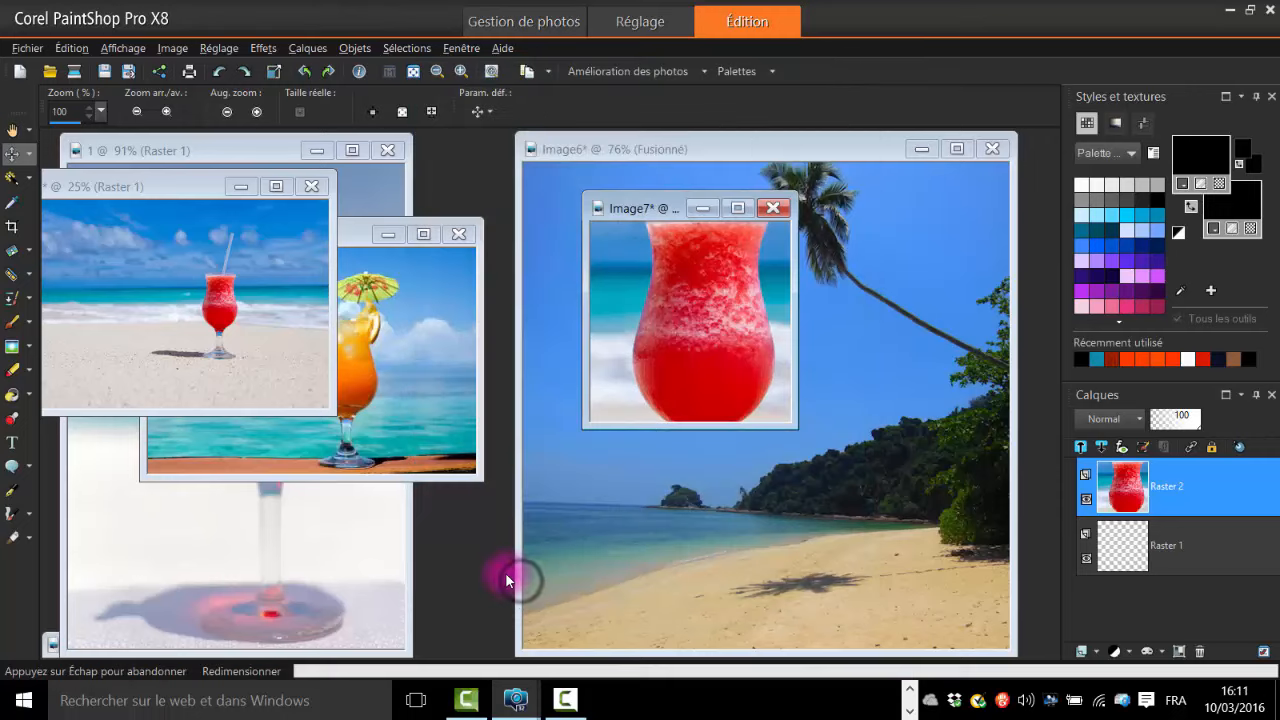
click(661, 405)
drag(661, 405, 703, 330)
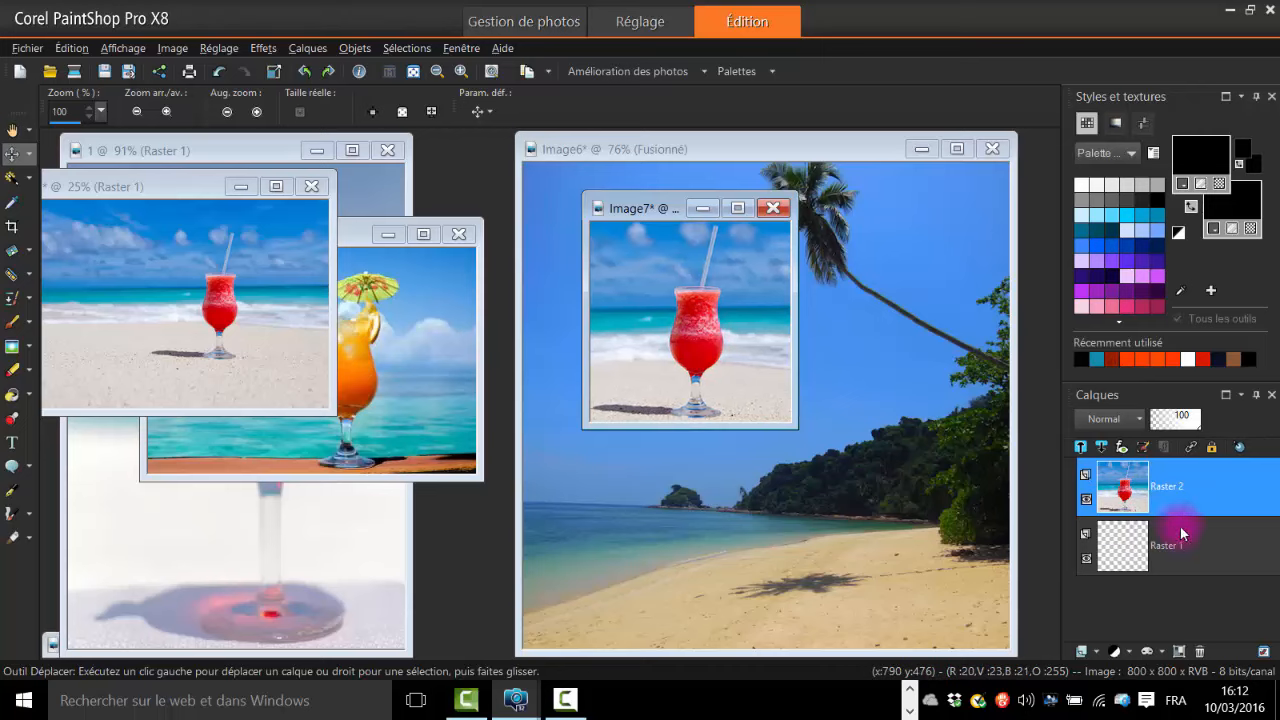
Merge the visible layers of the 250 x 250 red cocktail image.
drag(1193, 495, 1192, 498)
right_click(1192, 497)
mouse_move(1070, 462)
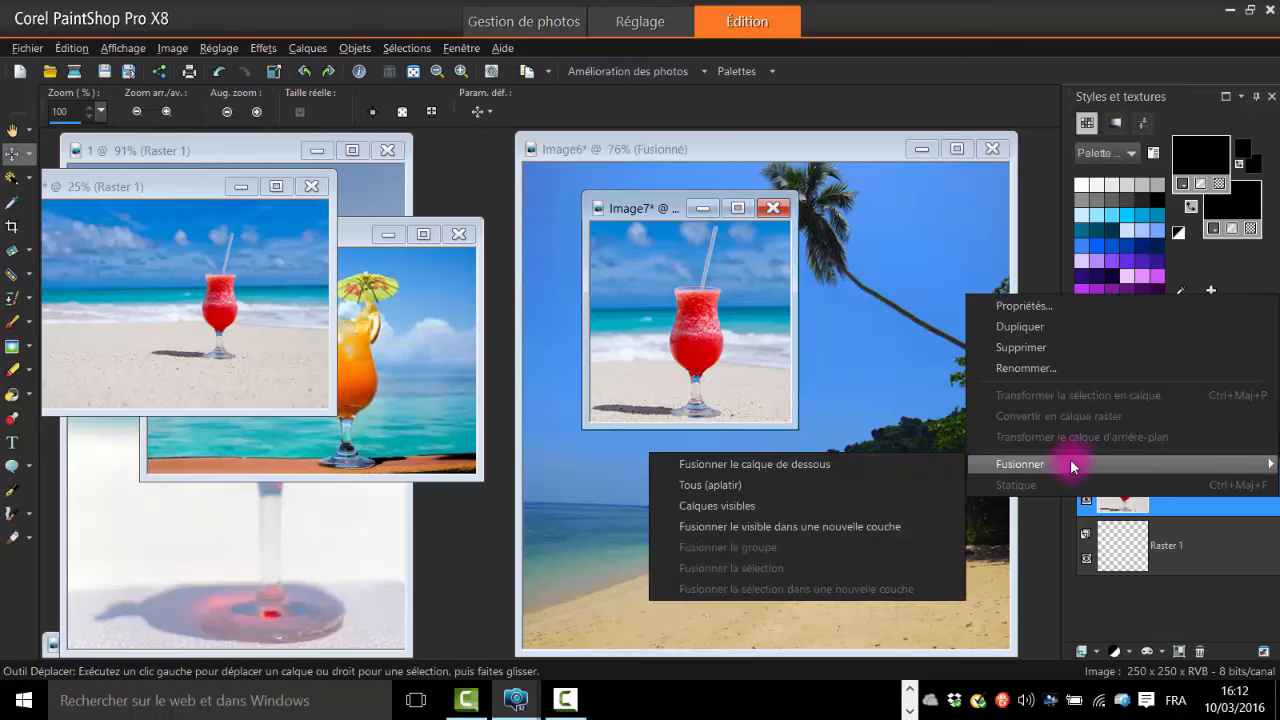
click(795, 506)
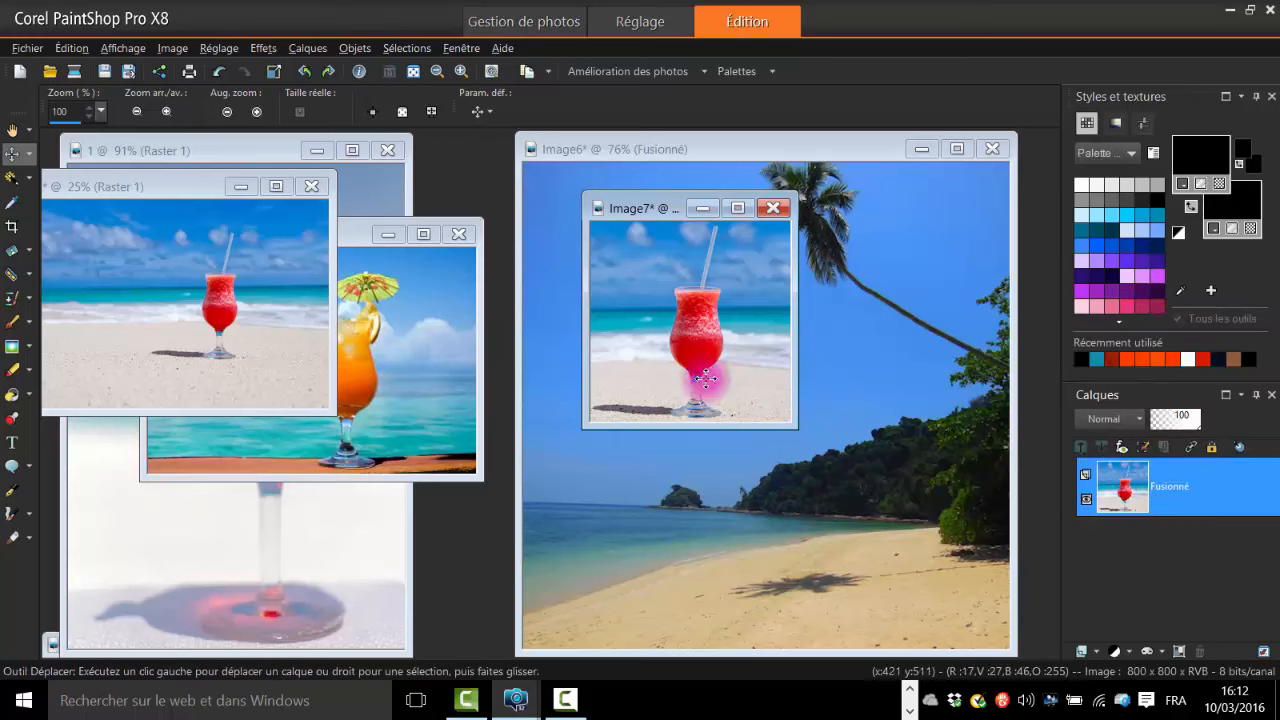
Copy the merged red cocktail image, paste it as a new layer into the beach composition, and place it in the sky near the upper-left corner.
click(661, 209)
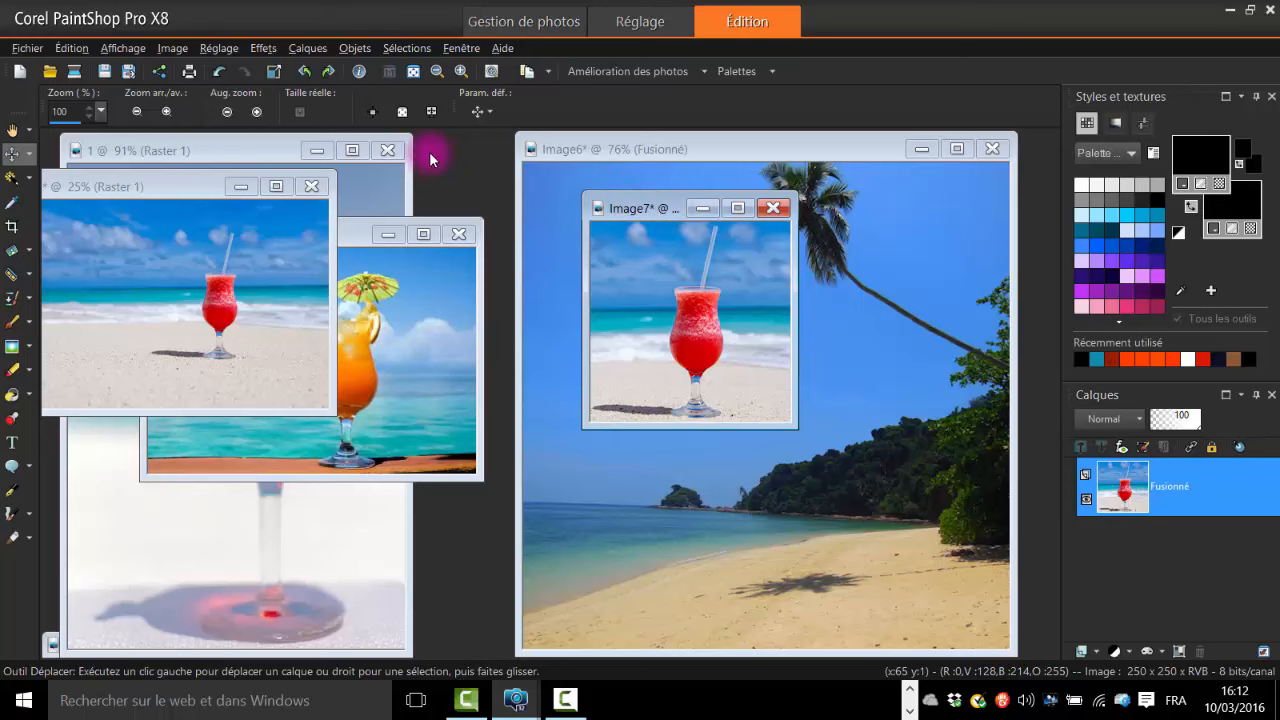
click(71, 48)
click(124, 205)
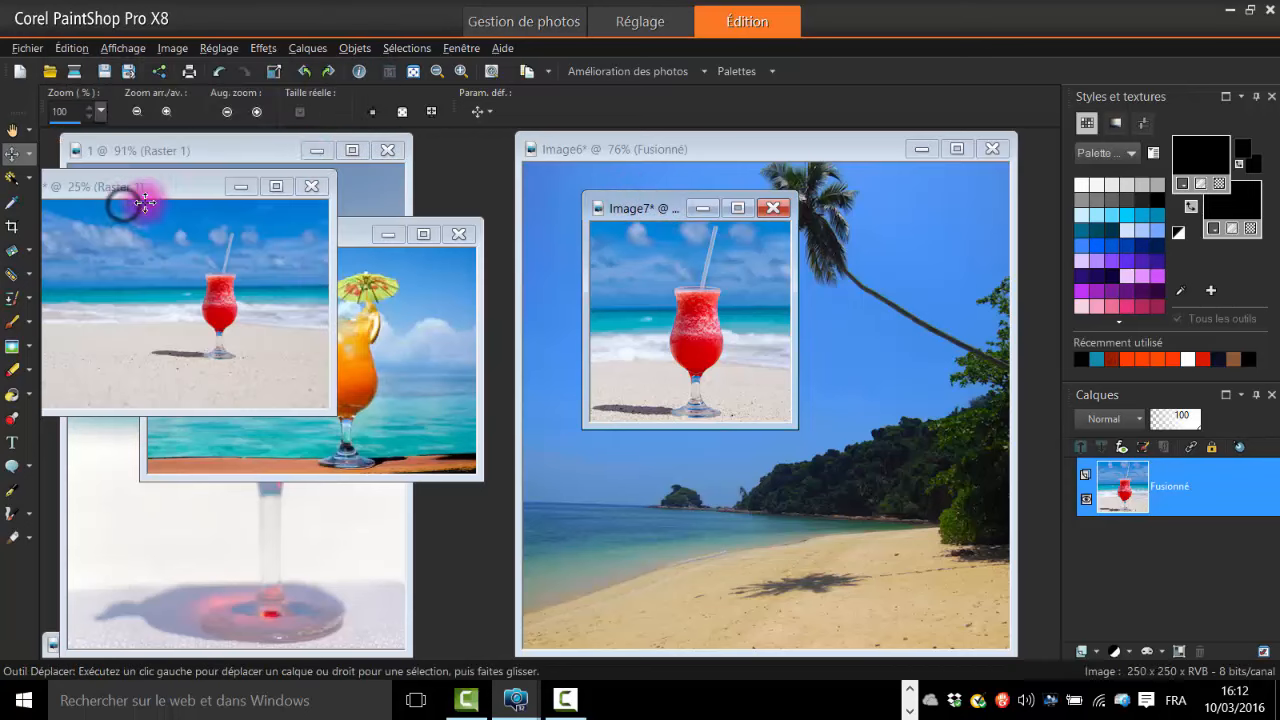
click(620, 145)
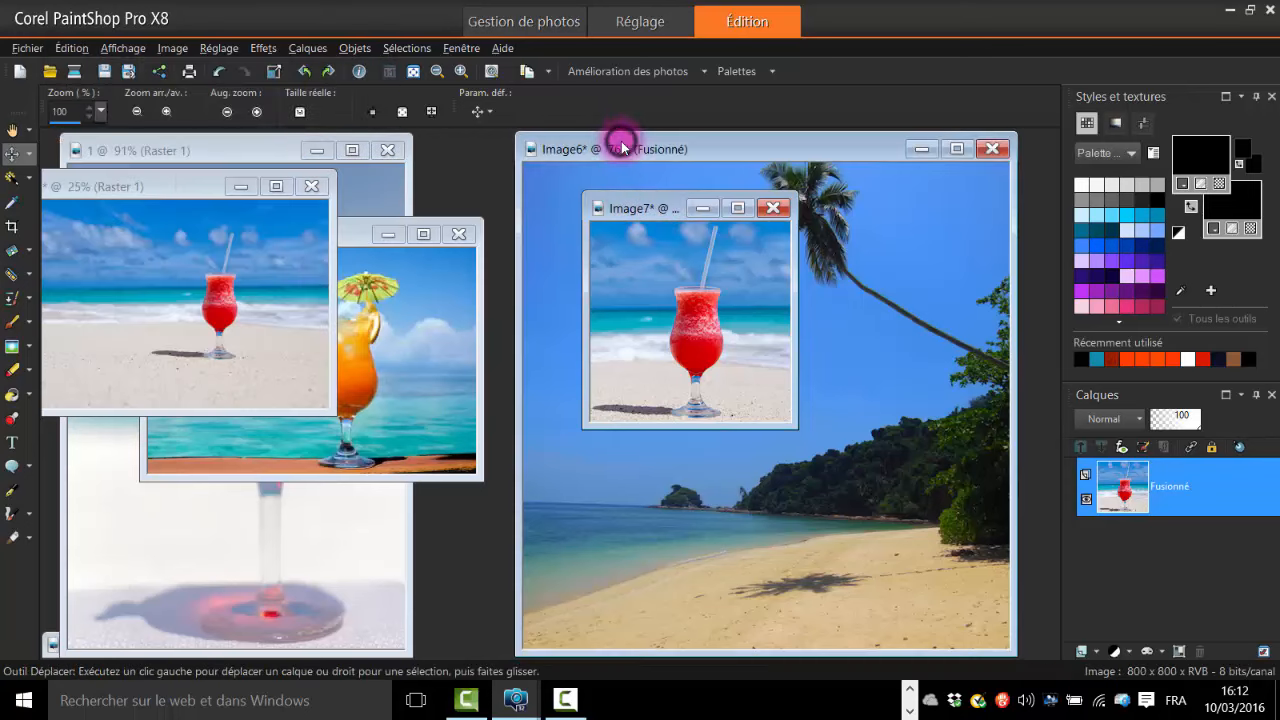
click(75, 50)
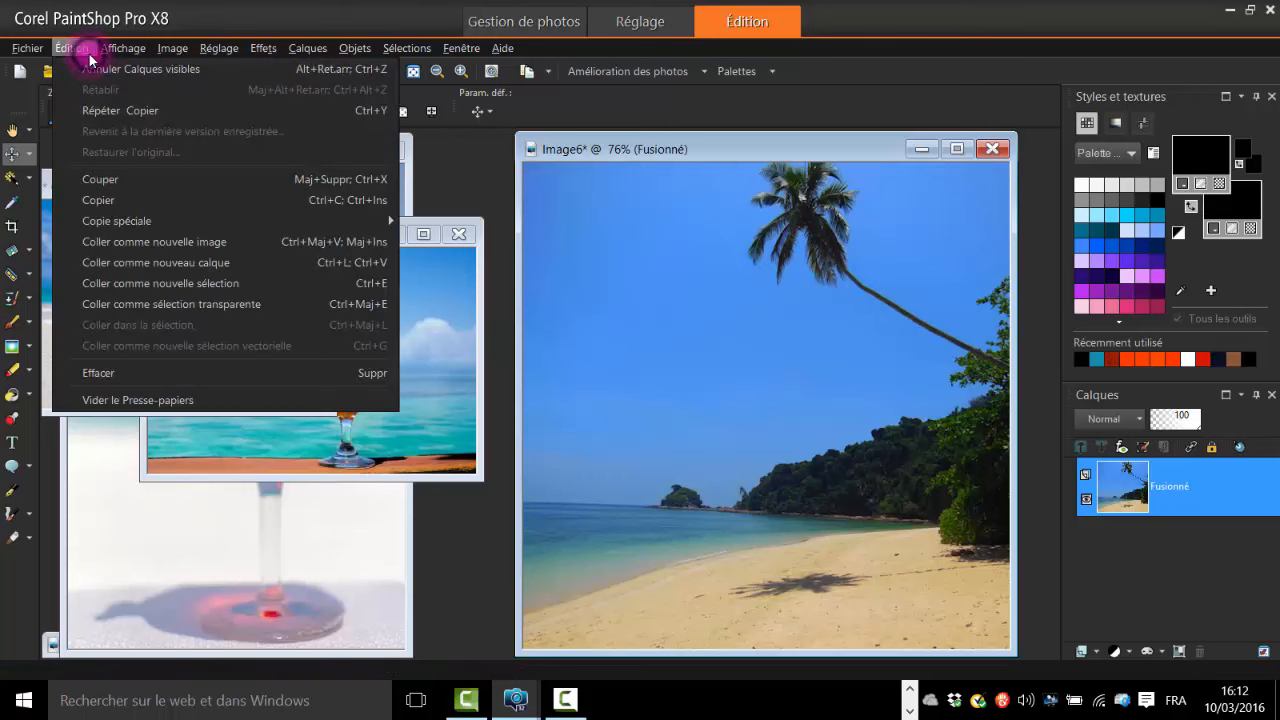
click(278, 258)
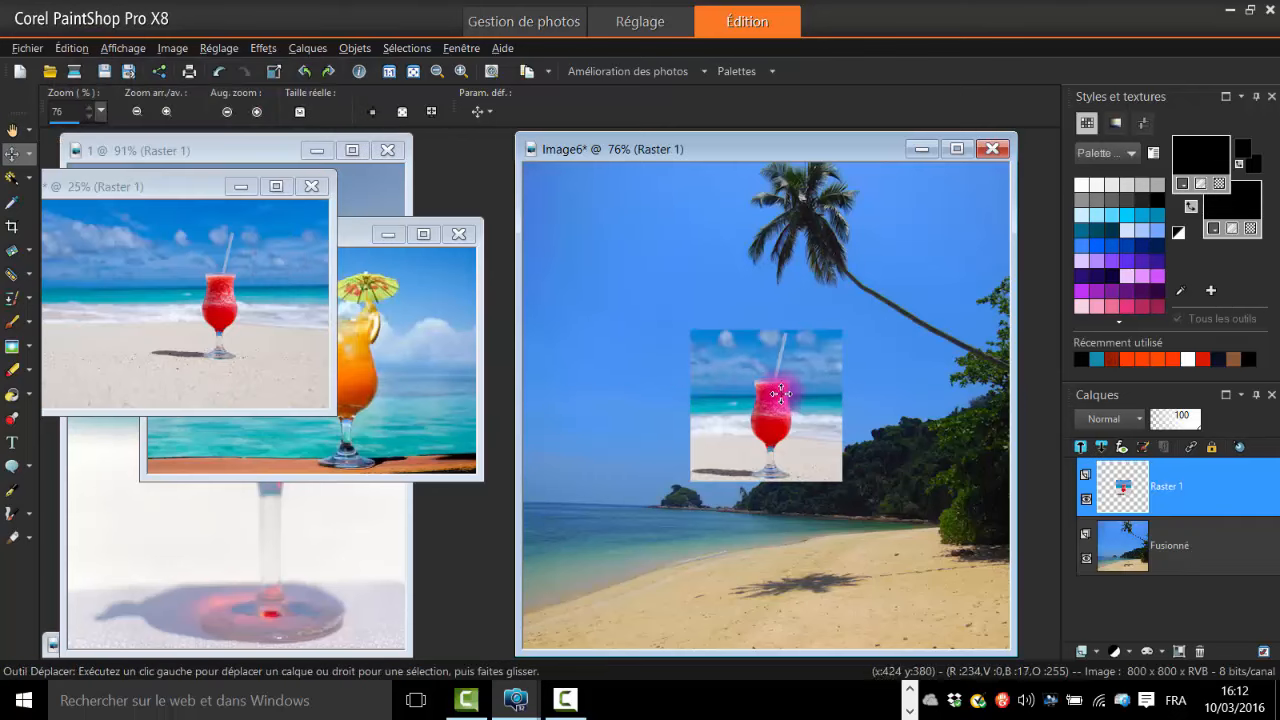
drag(781, 394, 651, 259)
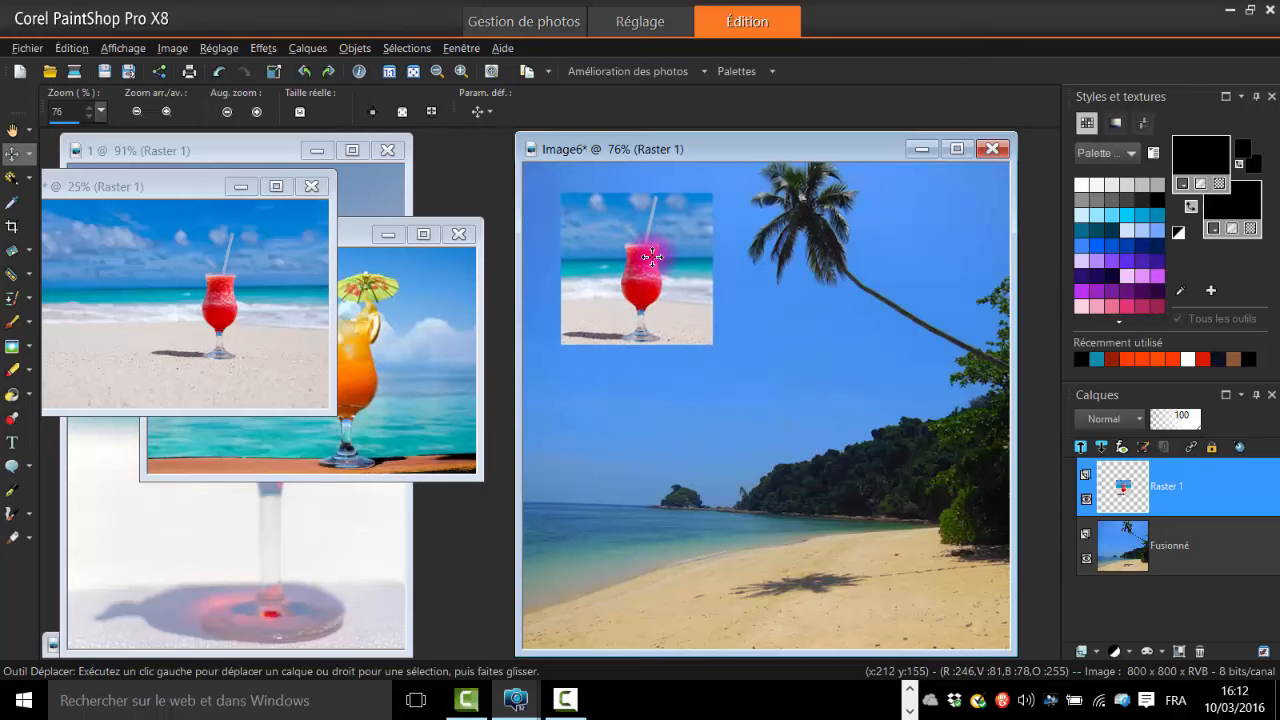
Close the original red cocktail photo 3 and move the beach composition window down to uncover the 250 x 250 image.
click(166, 190)
drag(197, 190, 400, 224)
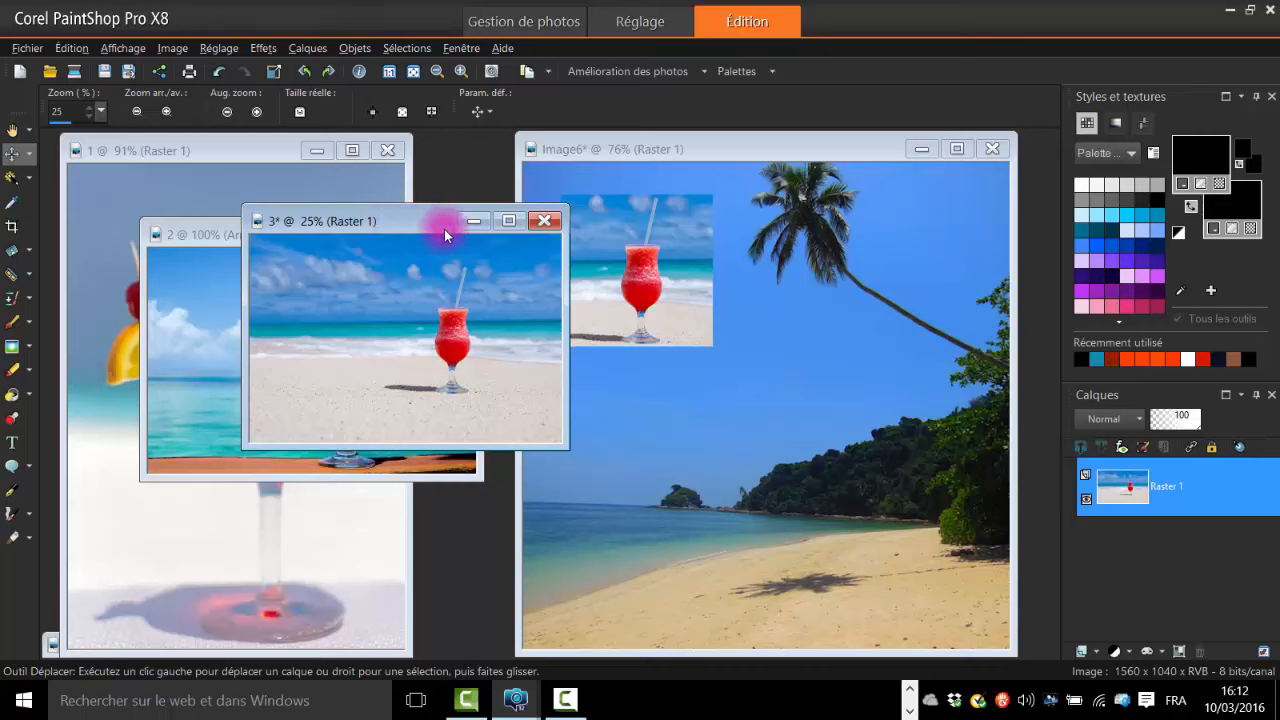
click(543, 222)
click(663, 388)
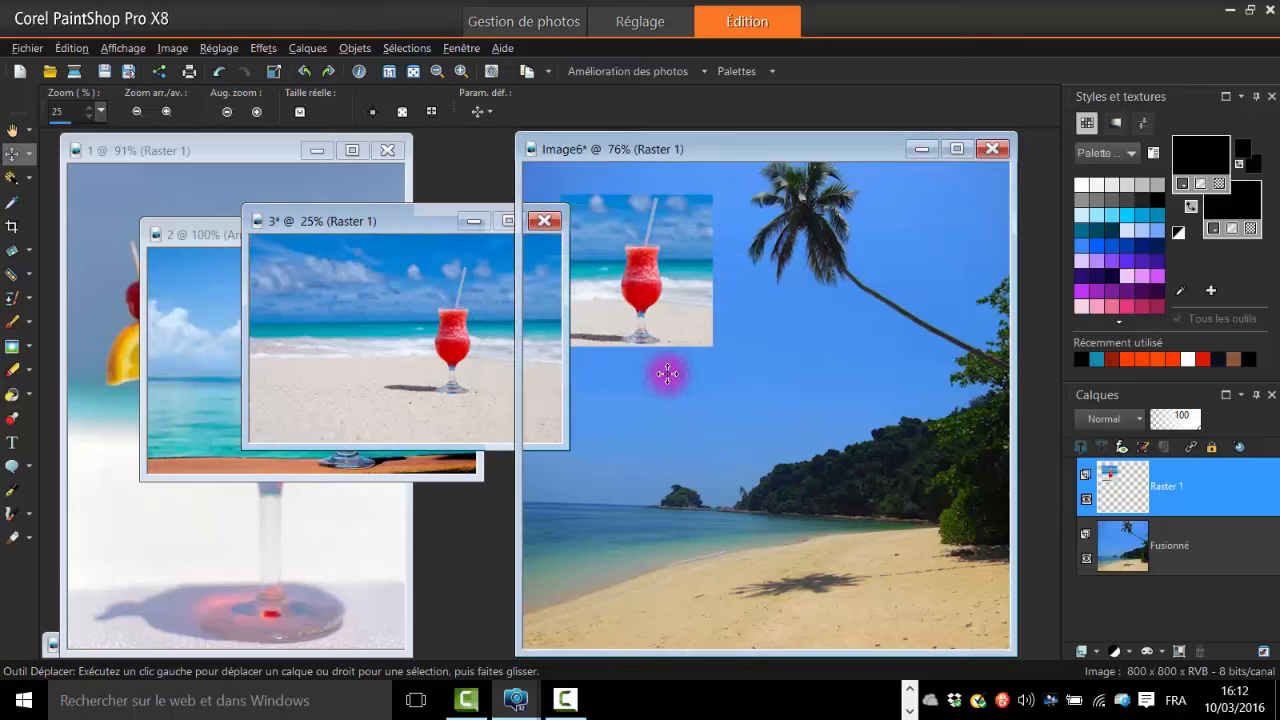
drag(766, 153, 793, 368)
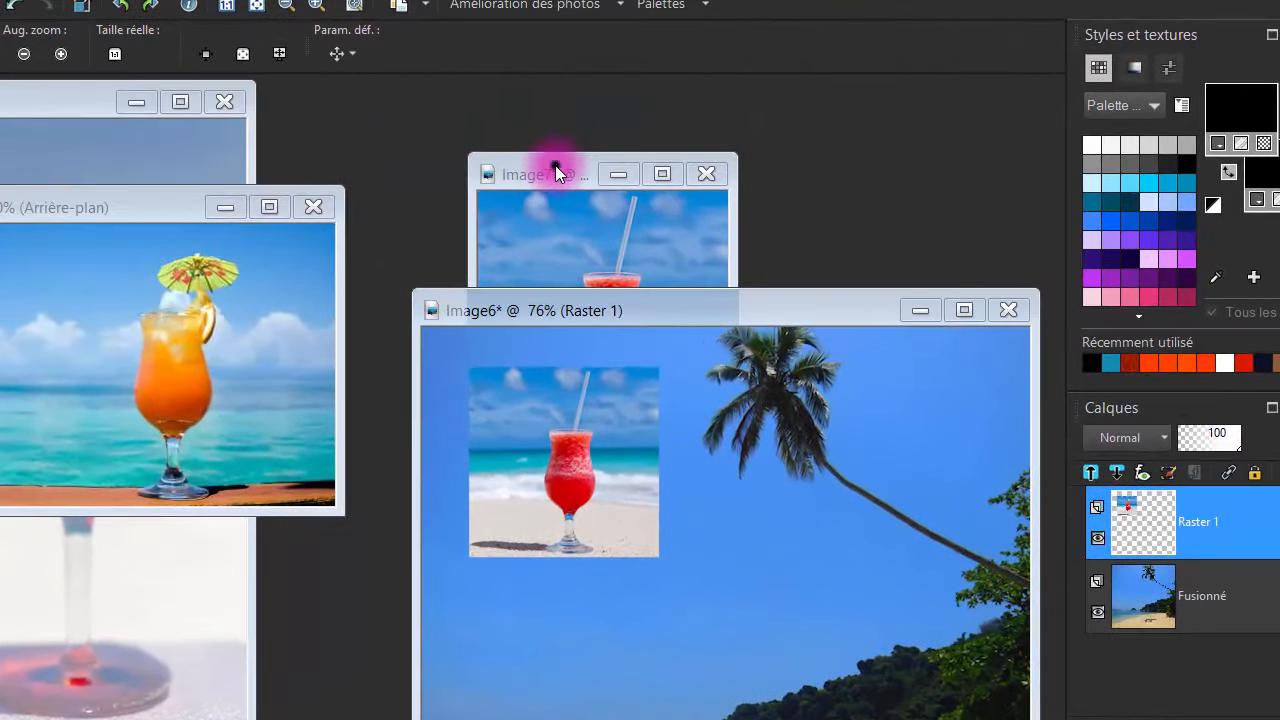
Undo the layer merge in the 250 x 250 image and delete its Raster 2 layer holding the red cocktail.
click(653, 201)
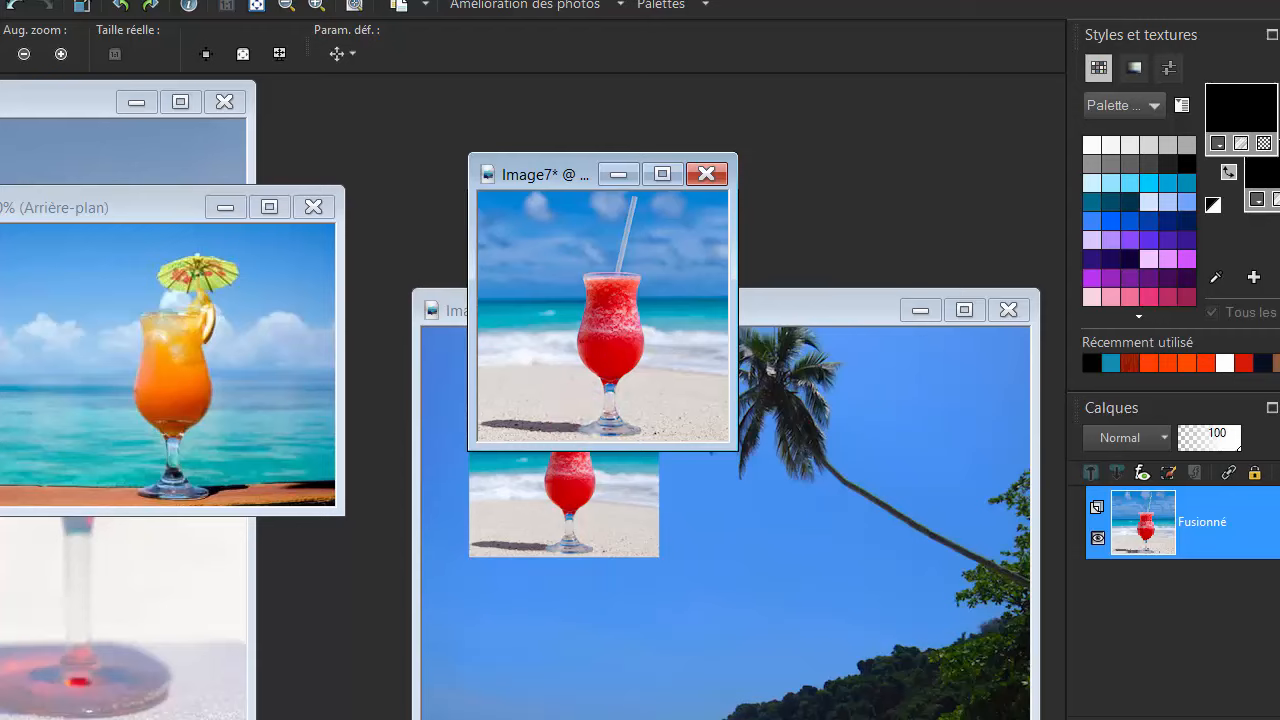
click(12, 9)
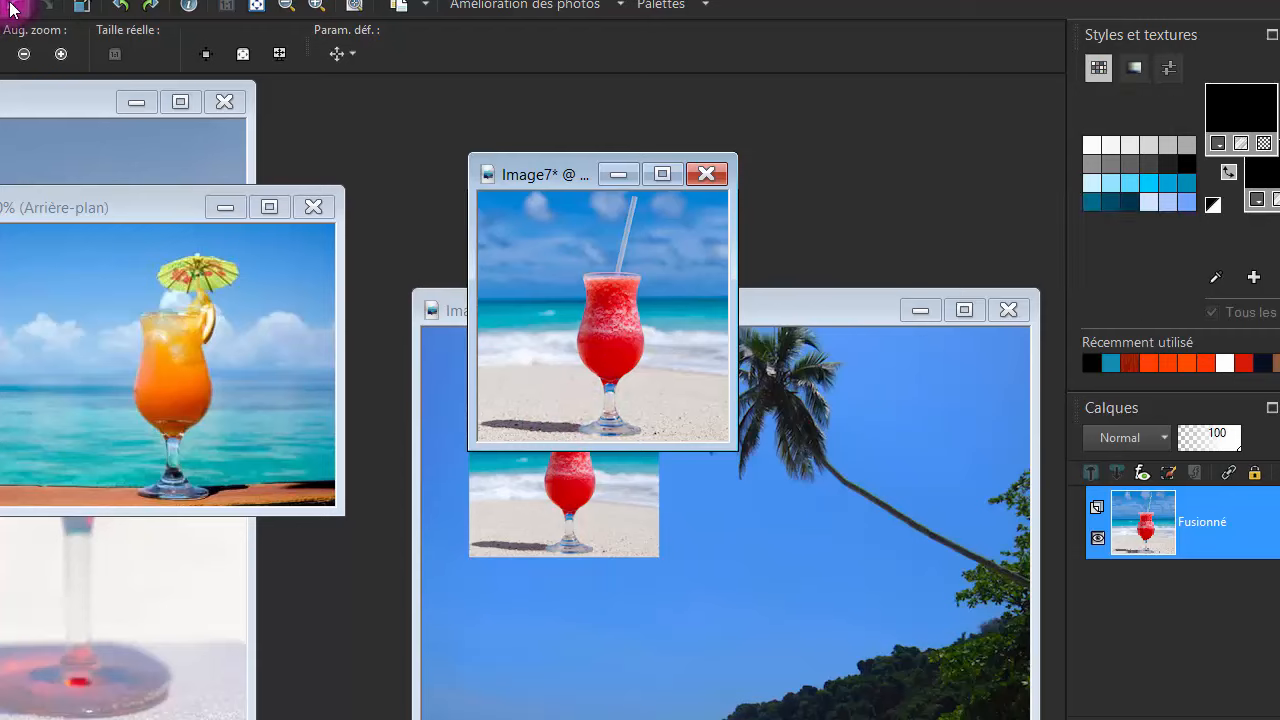
mouse_move(1210, 528)
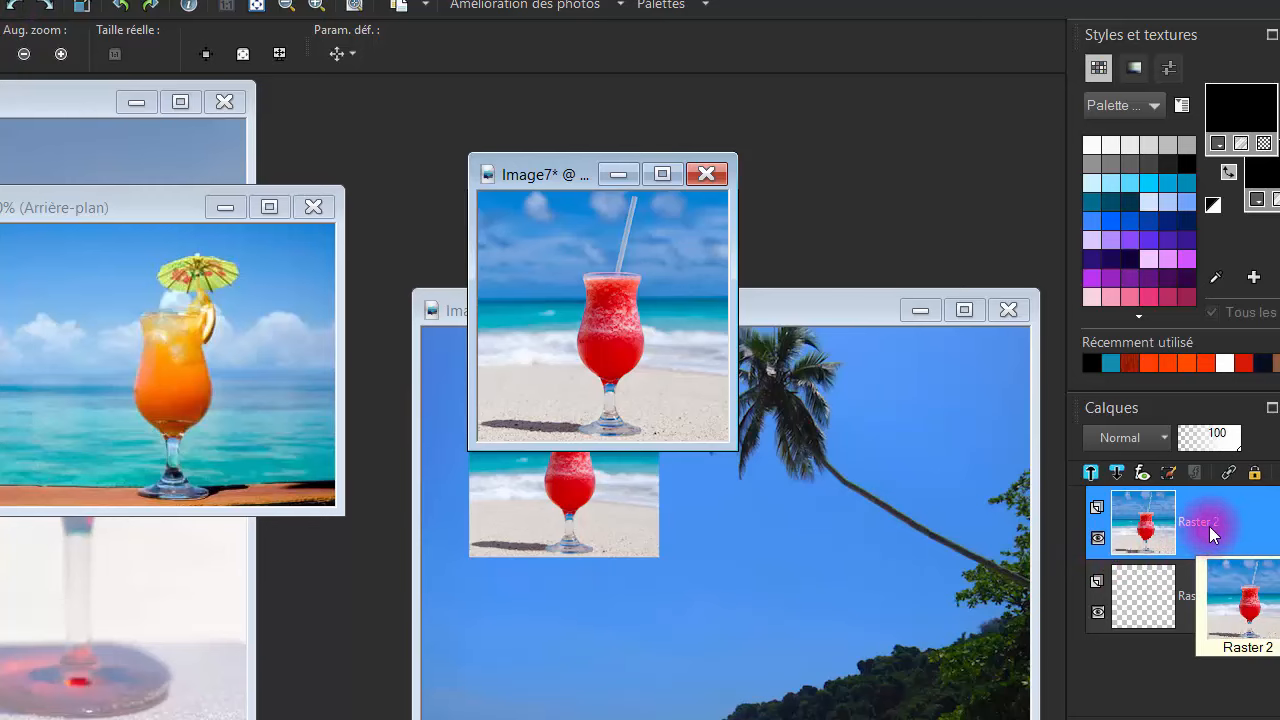
right_click(1217, 526)
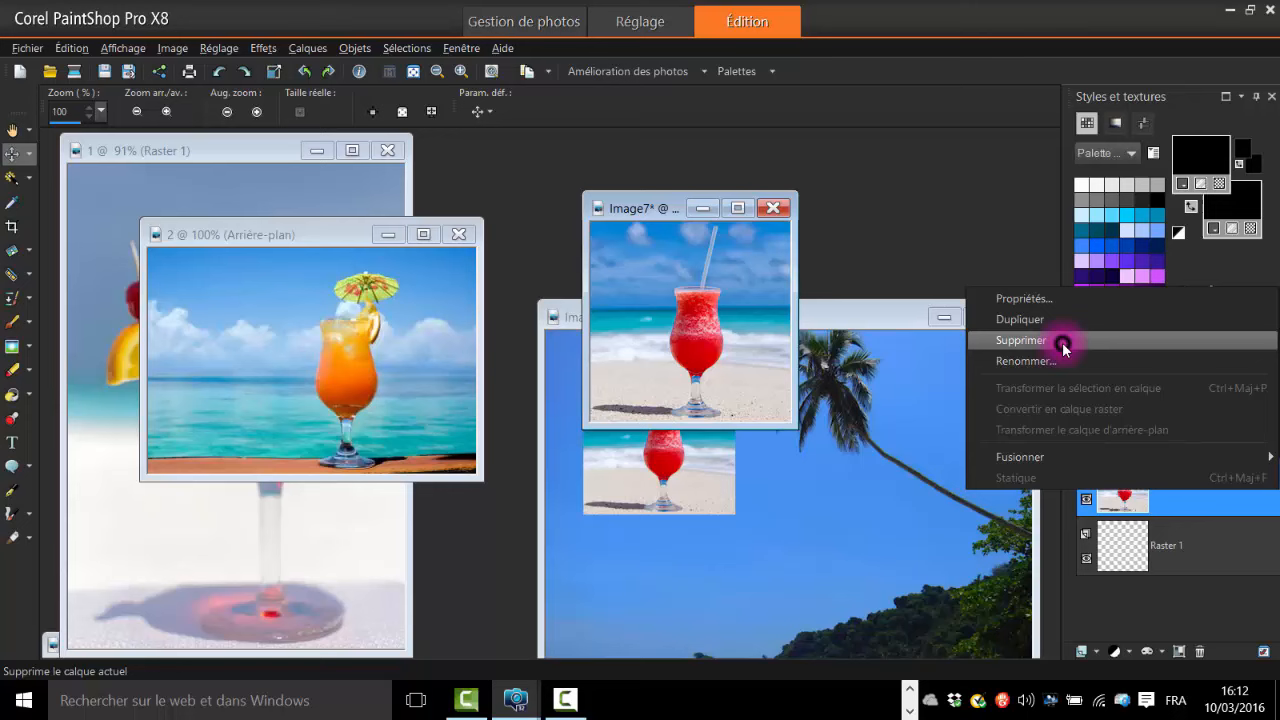
click(1065, 341)
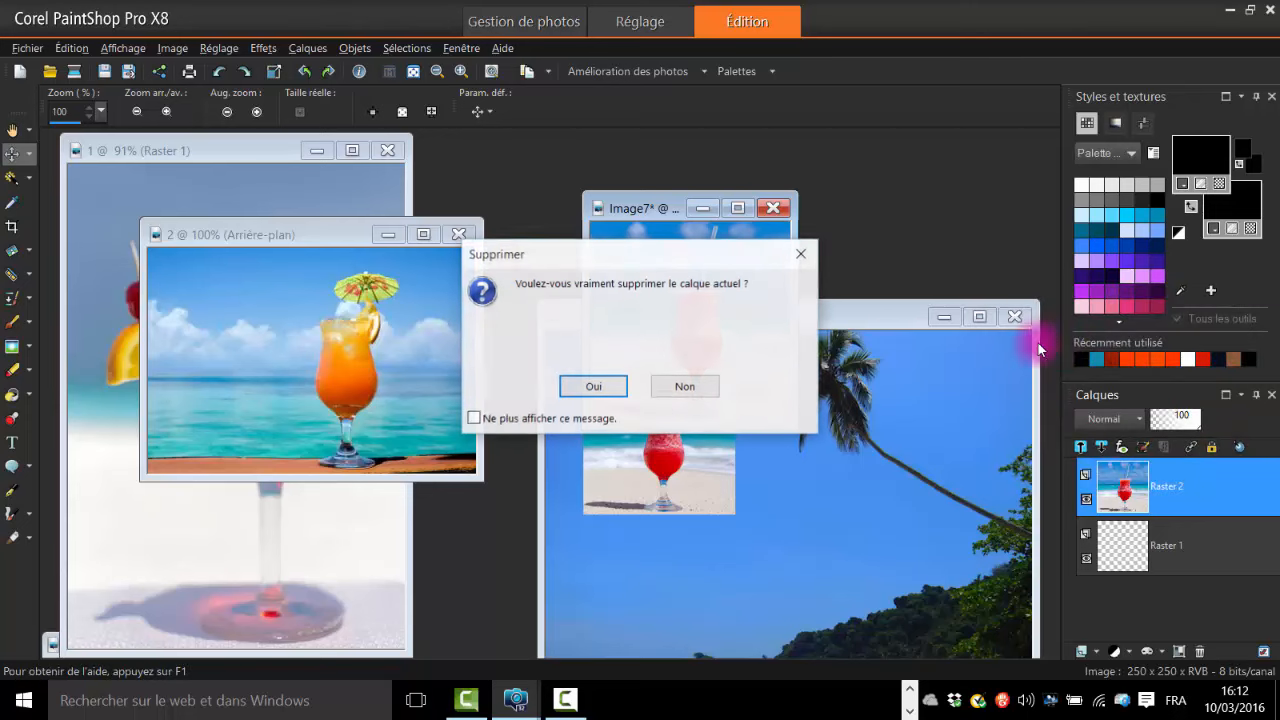
click(591, 385)
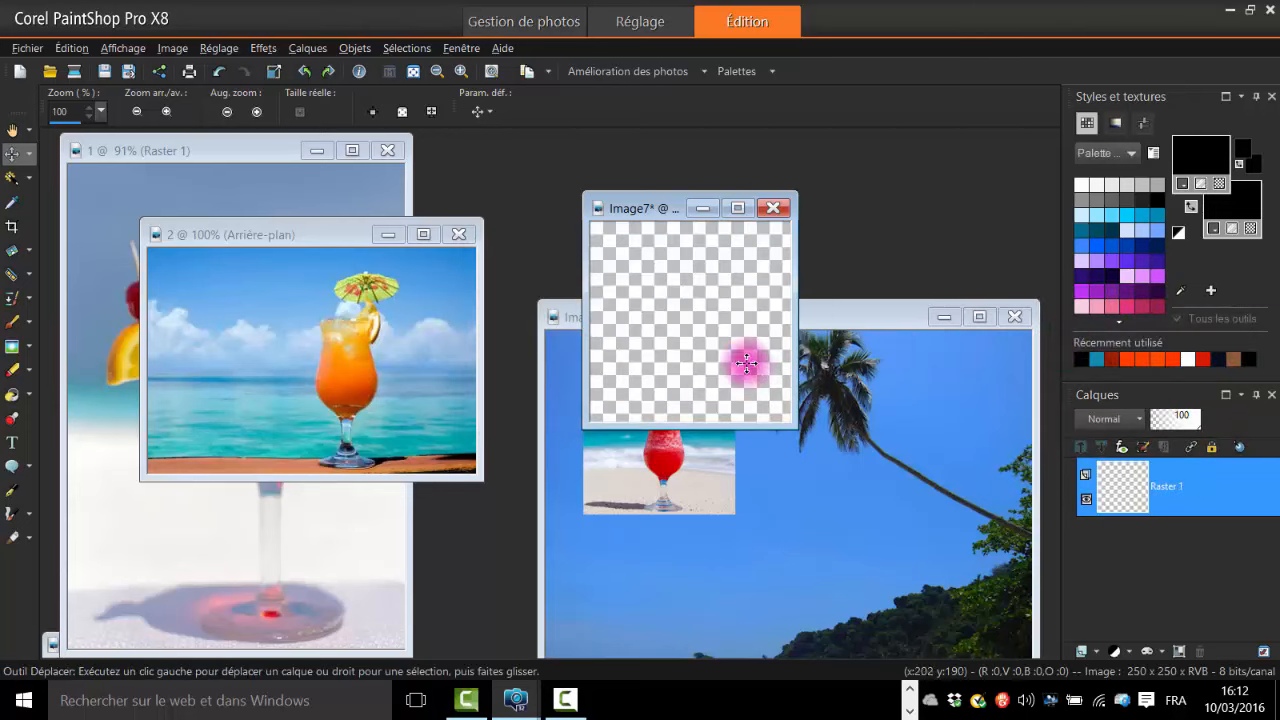
Convert the background layer of the orange cocktail photo 2 into a regular raster layer.
click(294, 236)
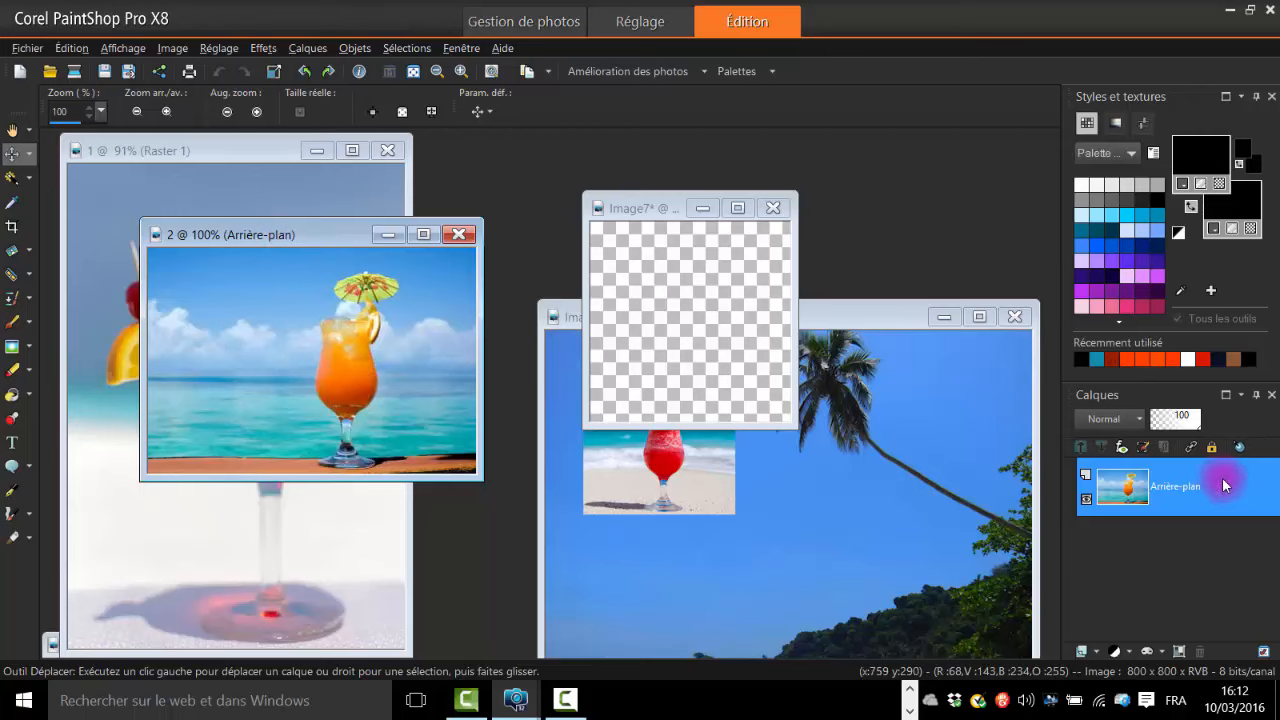
right_click(1184, 492)
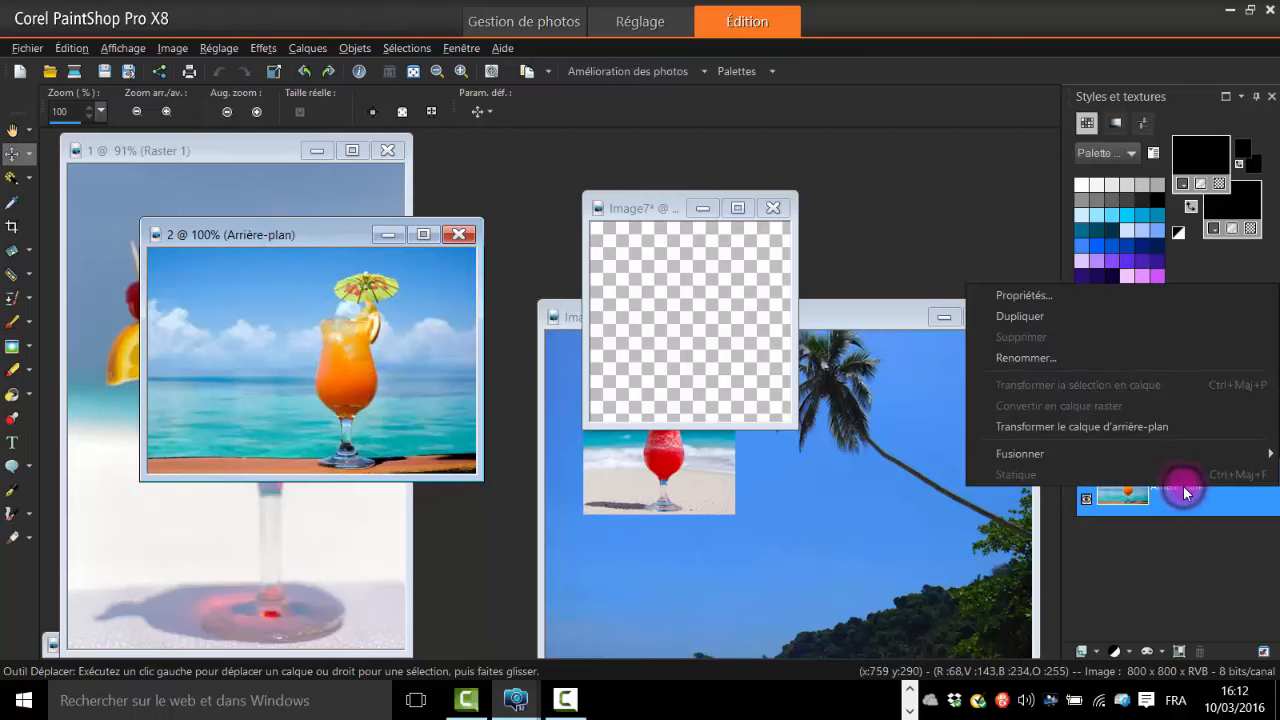
click(1129, 426)
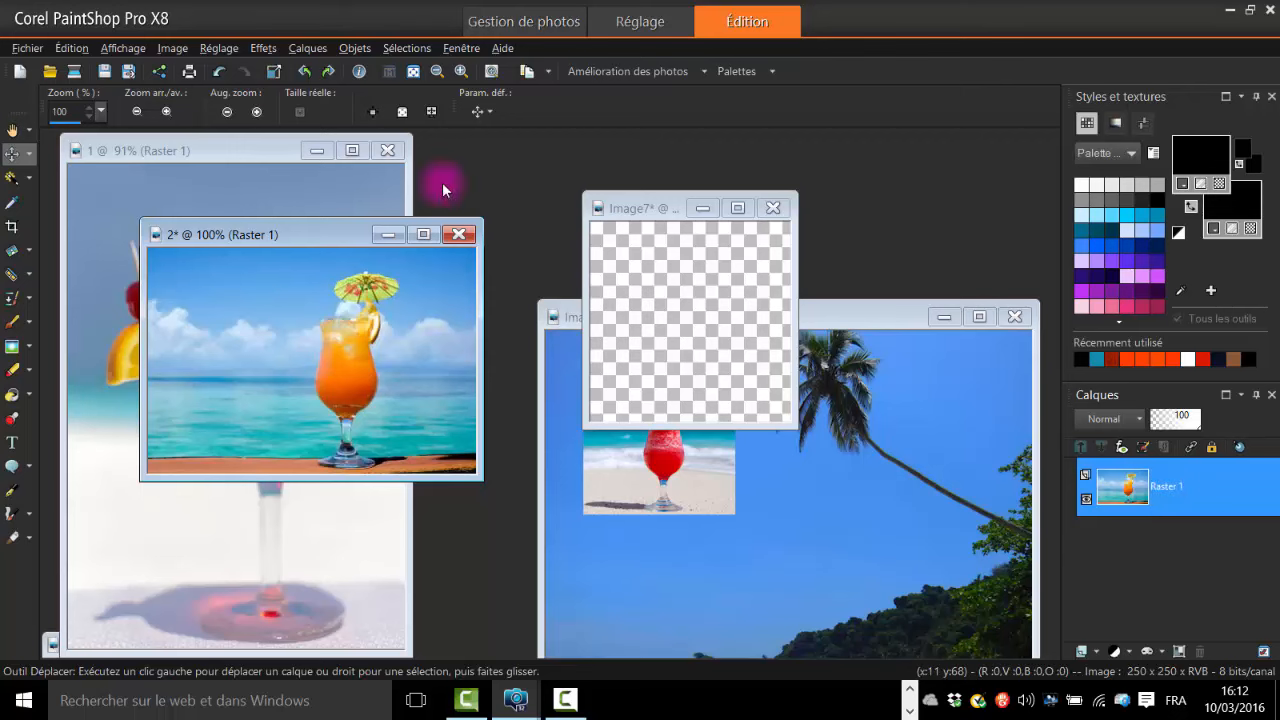
Copy the orange cocktail photo, paste it as a new layer into the blank 250 x 250 image, and position the glass within the frame.
click(83, 48)
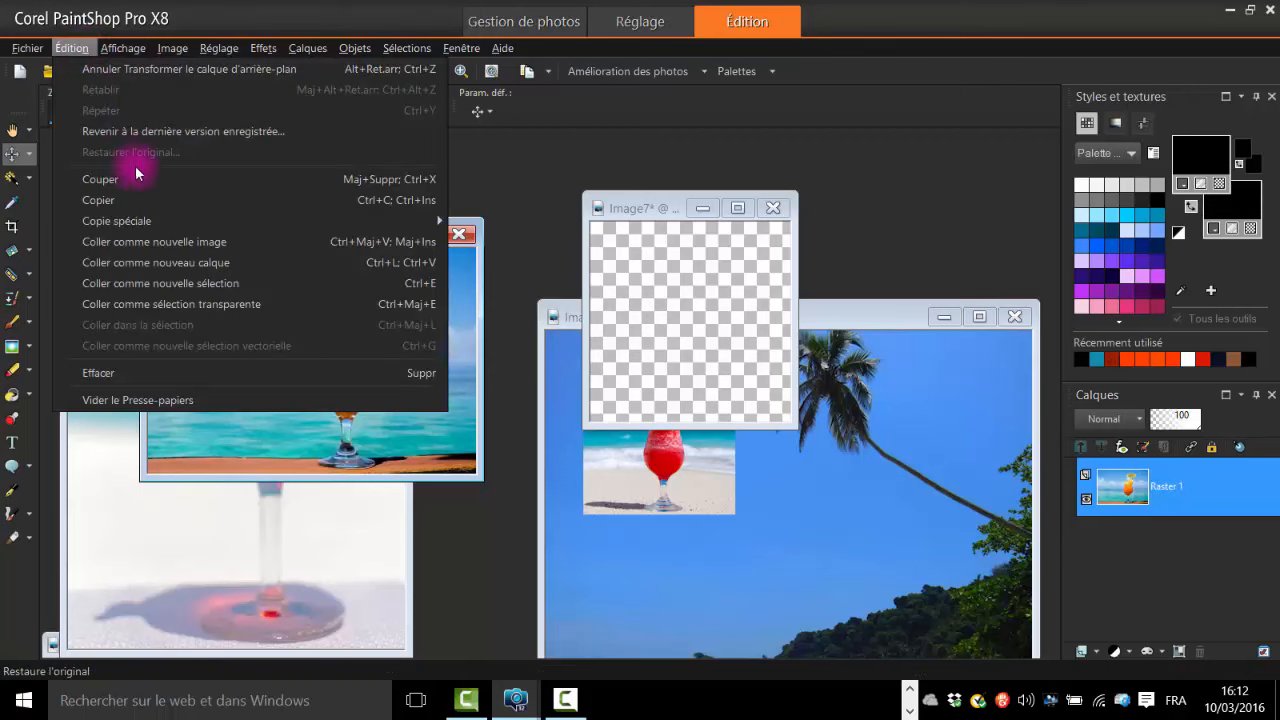
click(136, 196)
click(662, 208)
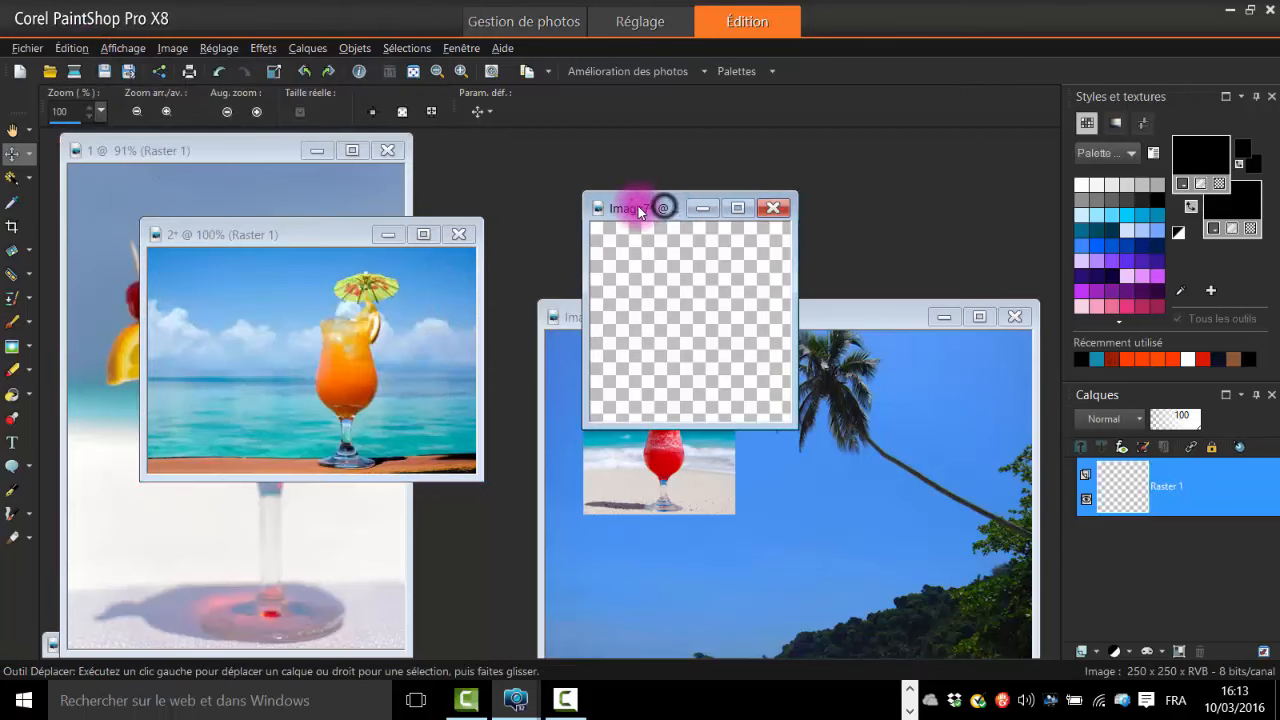
click(72, 48)
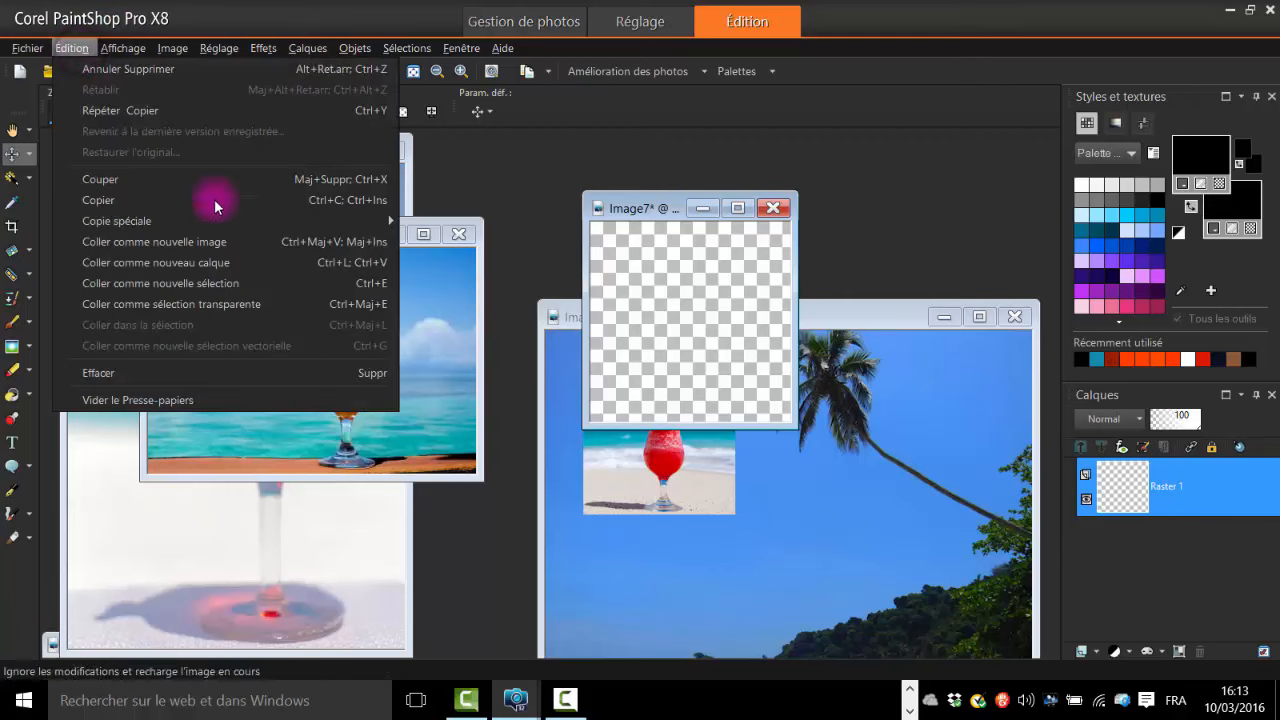
click(239, 262)
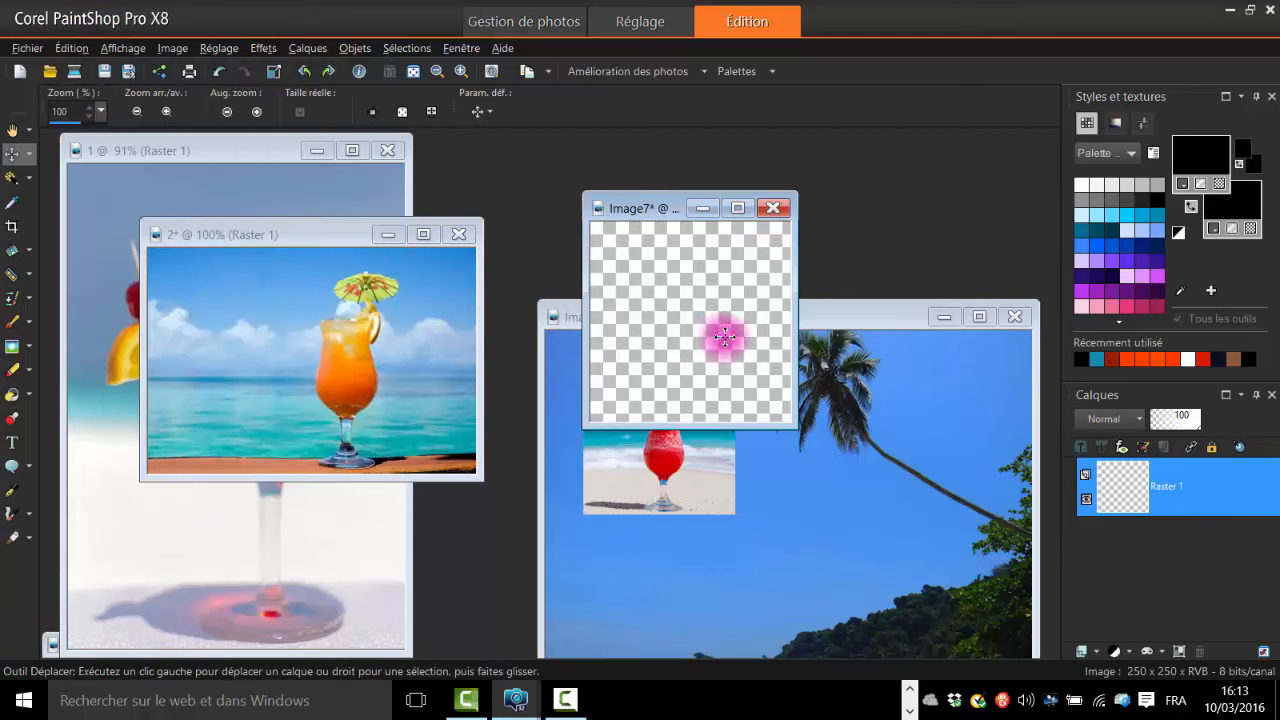
drag(733, 329, 701, 324)
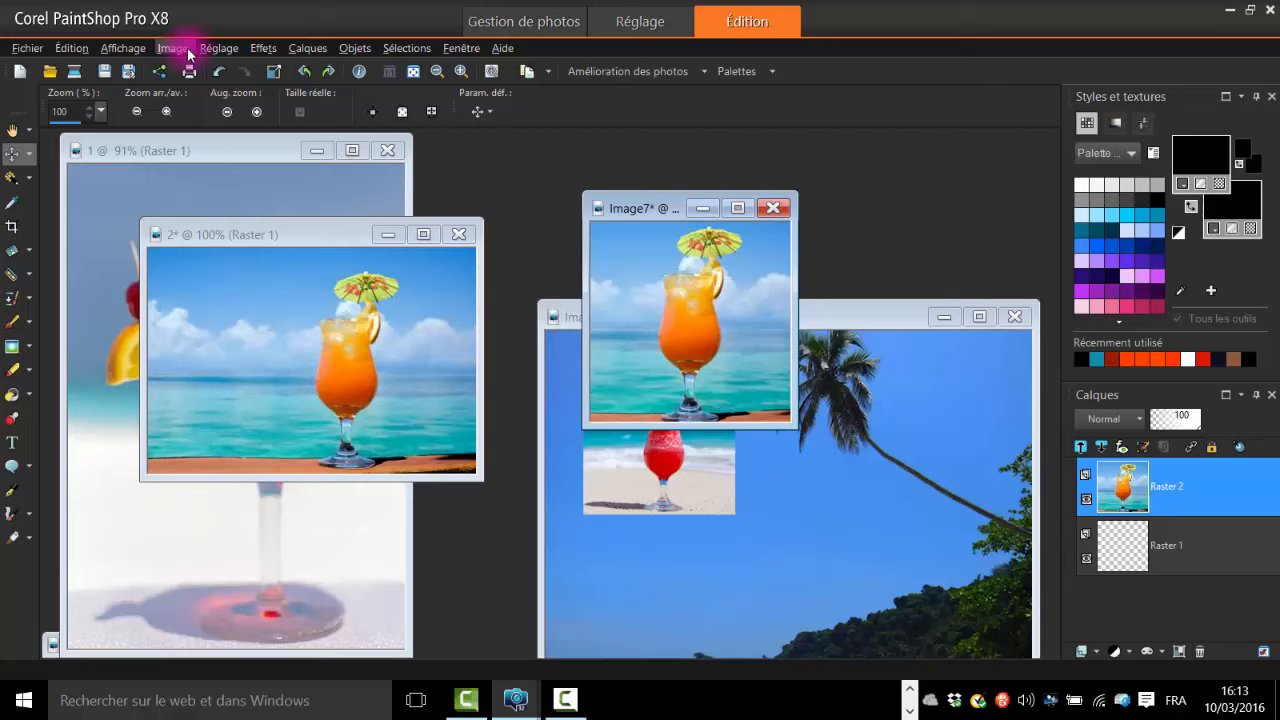
Resize the orange cocktail layer to 96 percent with locked proportions, without resizing all layers, and nudge it into place.
click(188, 47)
click(245, 133)
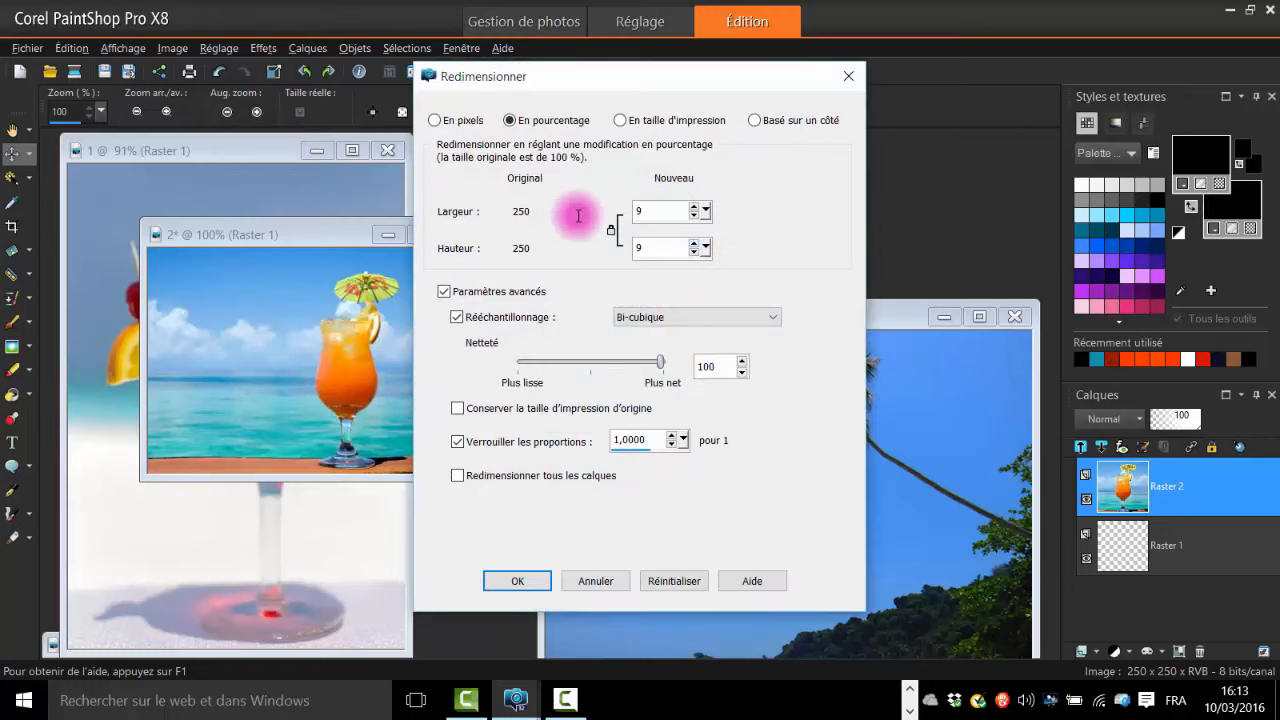
text(96)
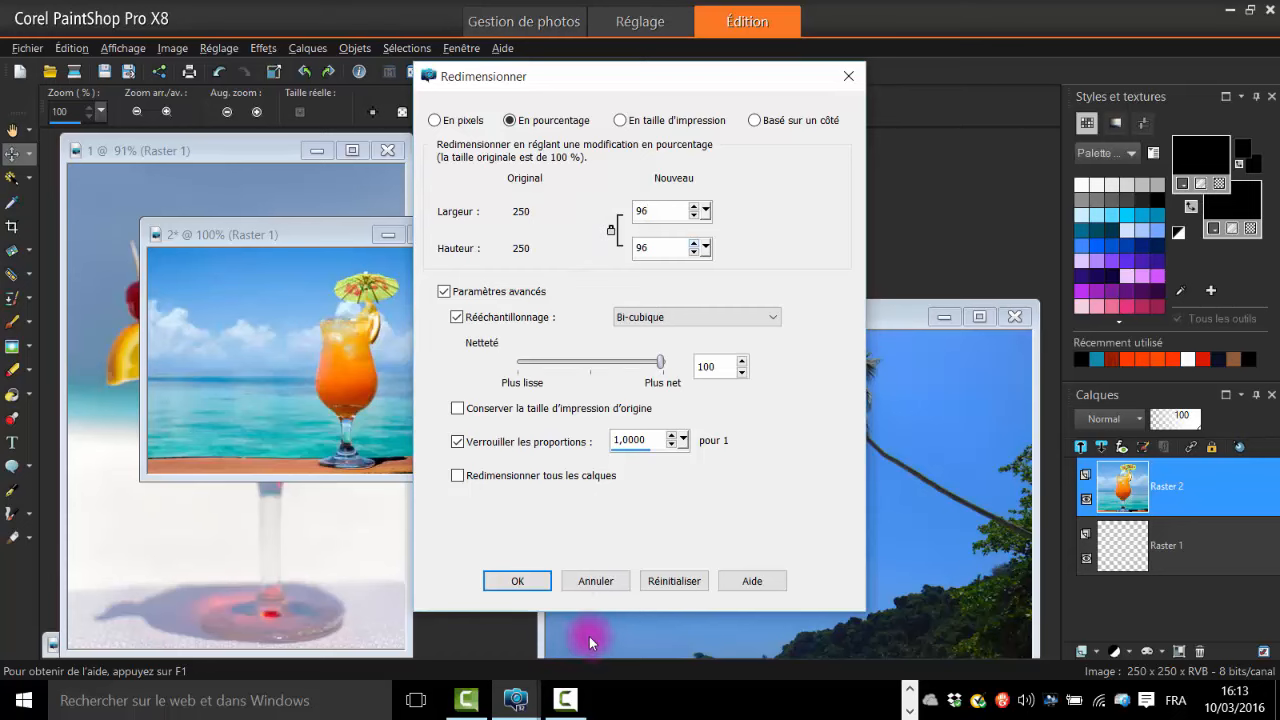
click(516, 581)
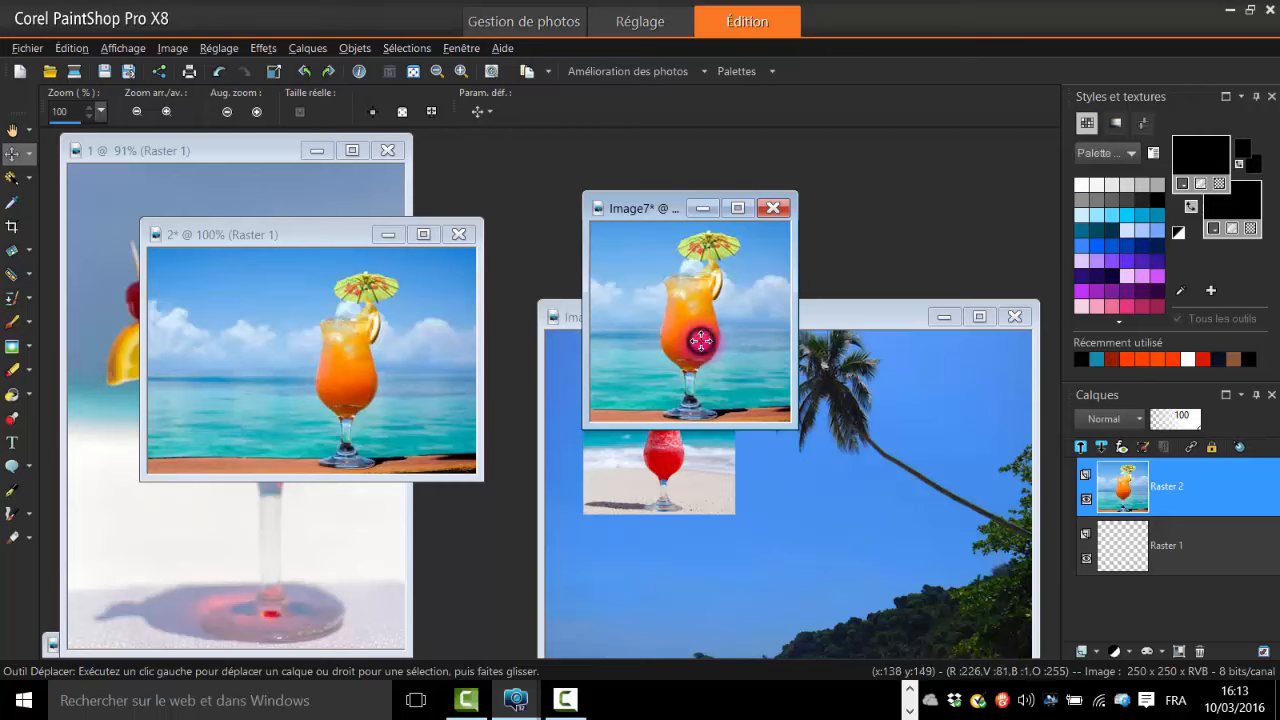
drag(701, 341, 701, 339)
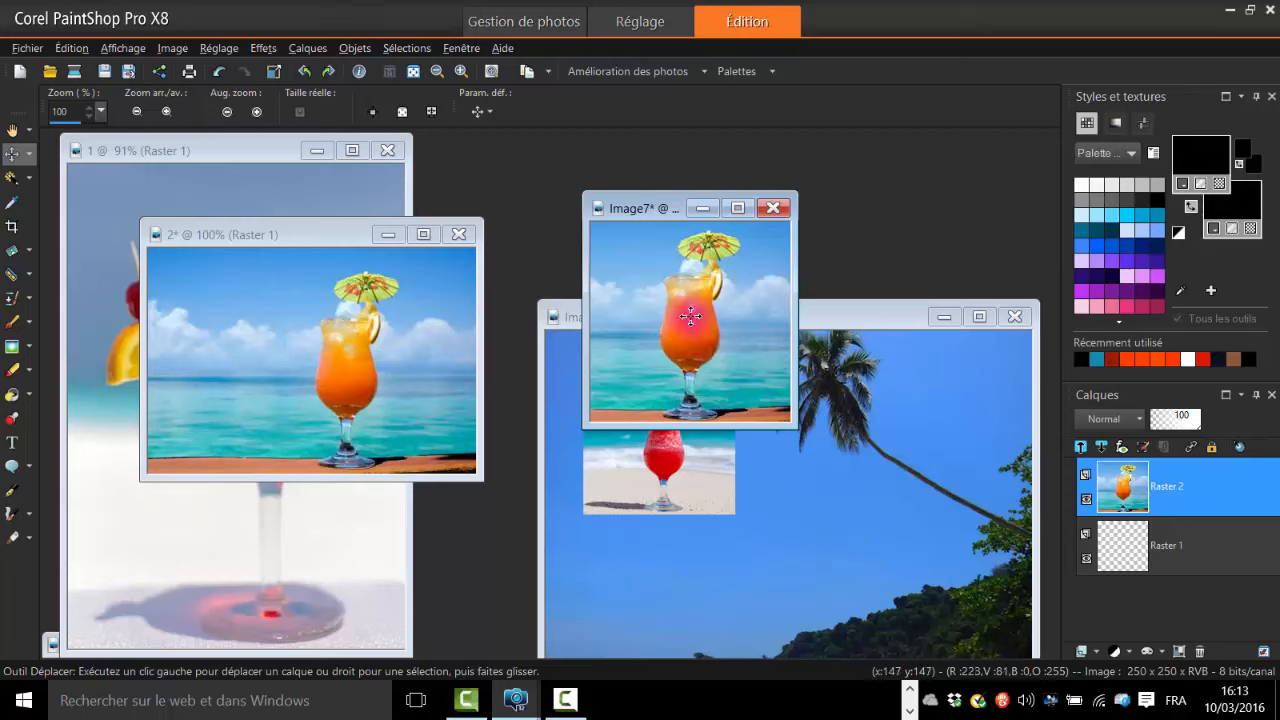
Merge the visible layers of the 250 x 250 orange cocktail image.
right_click(1215, 505)
mouse_move(1062, 467)
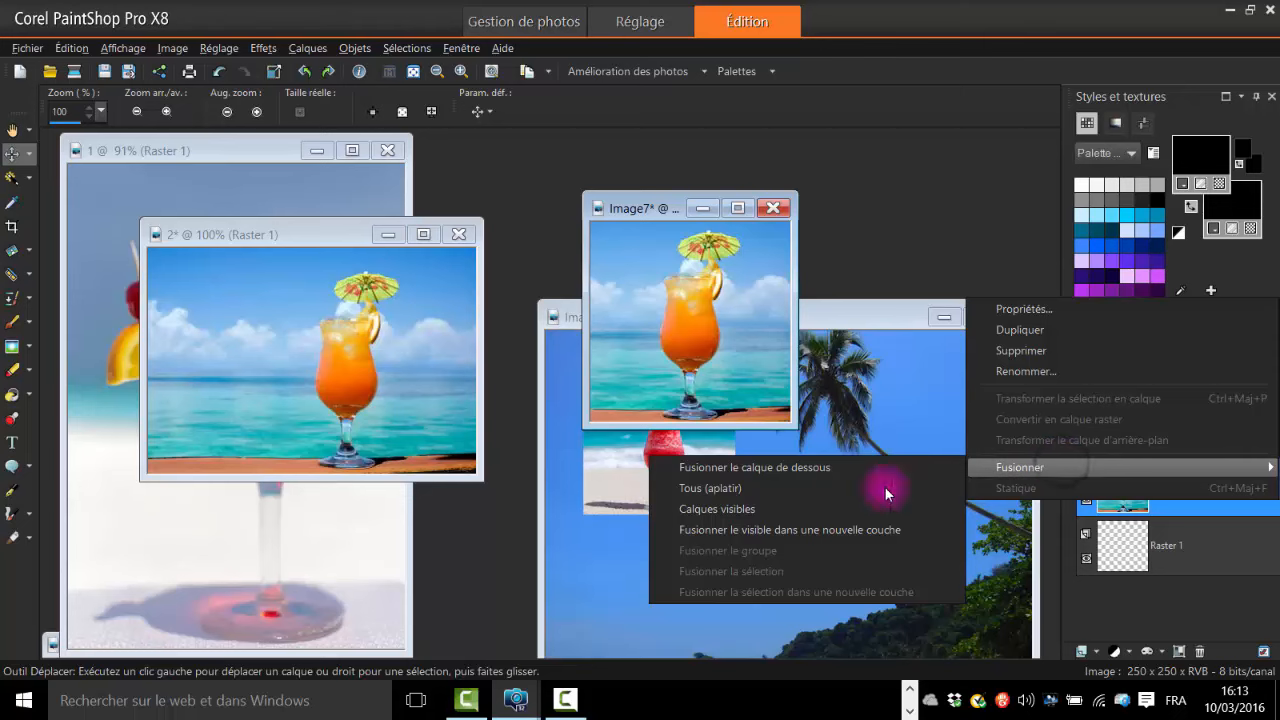
click(803, 505)
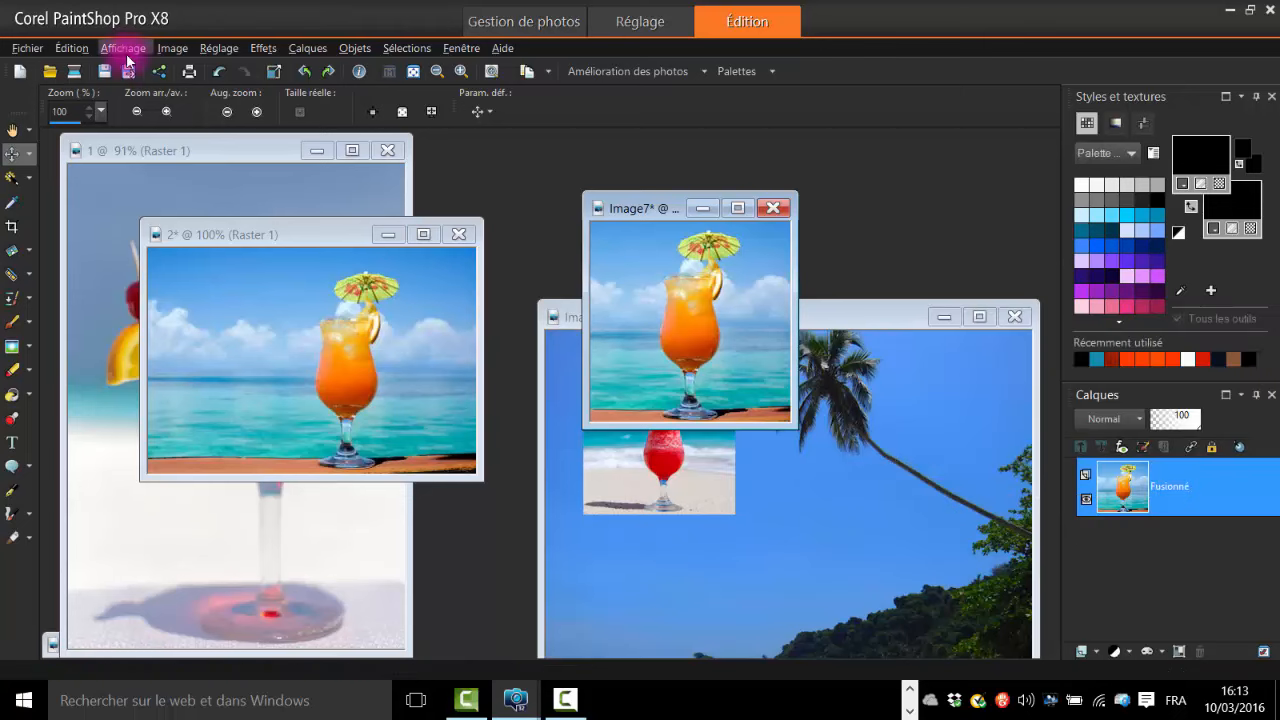
Copy the merged orange cocktail image, paste it as a new layer into the beach composition, and place it below the red cocktail over the shoreline.
click(72, 48)
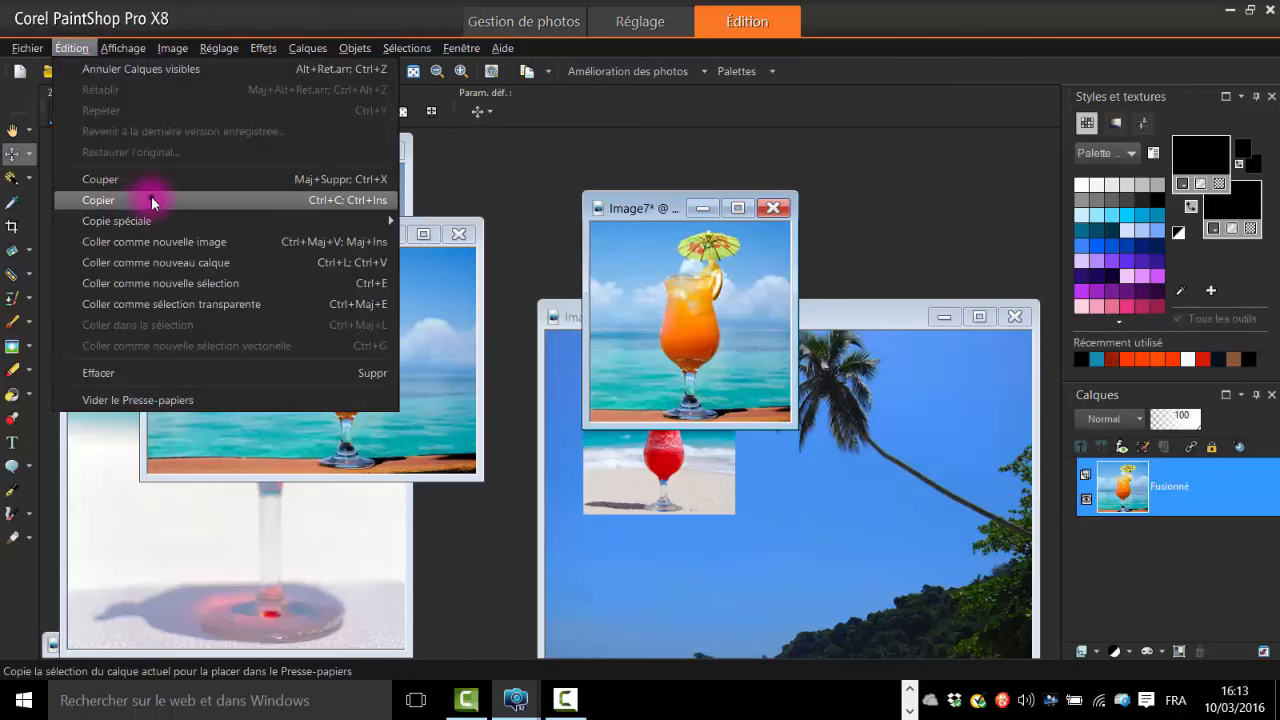
click(151, 196)
drag(872, 312, 837, 185)
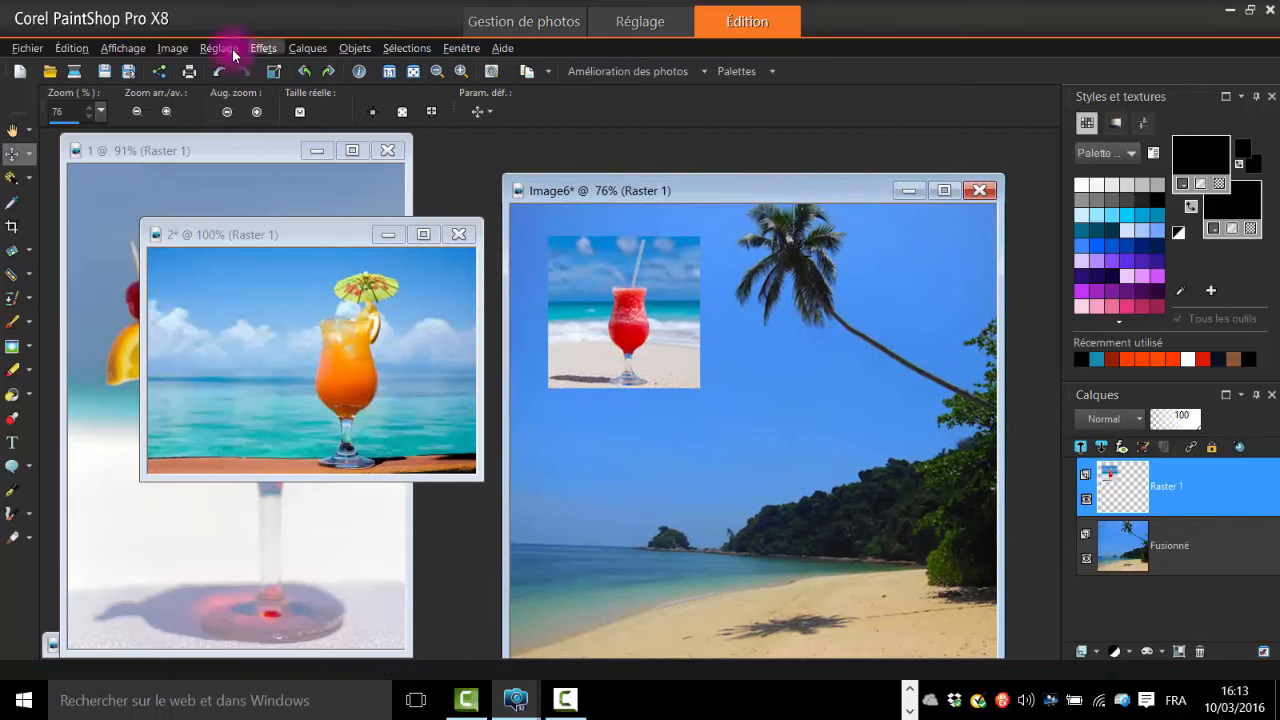
click(72, 48)
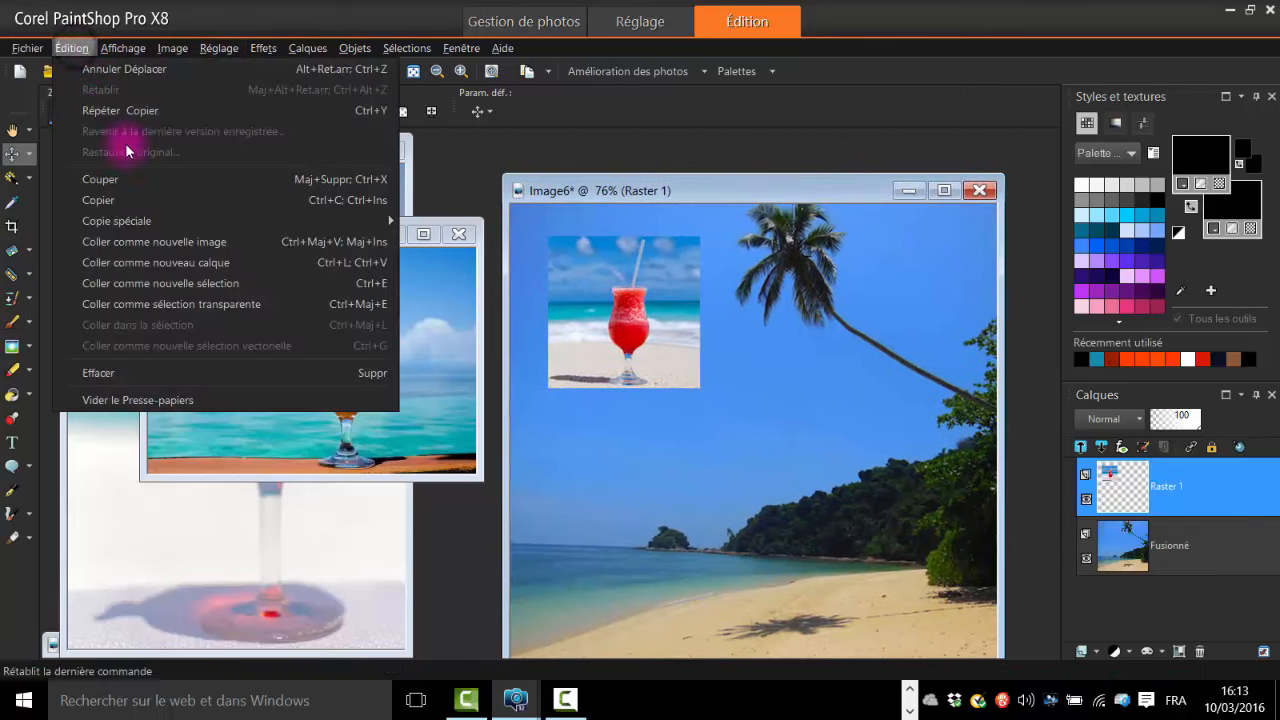
click(254, 264)
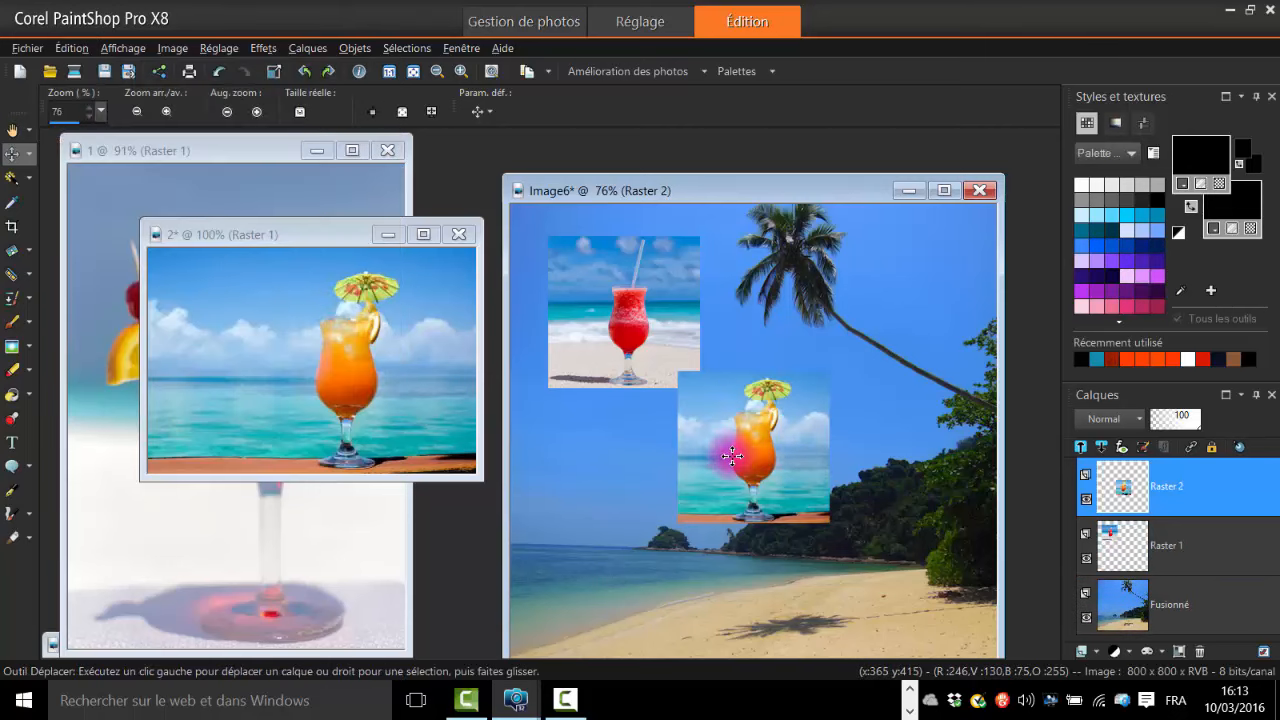
drag(733, 456, 601, 573)
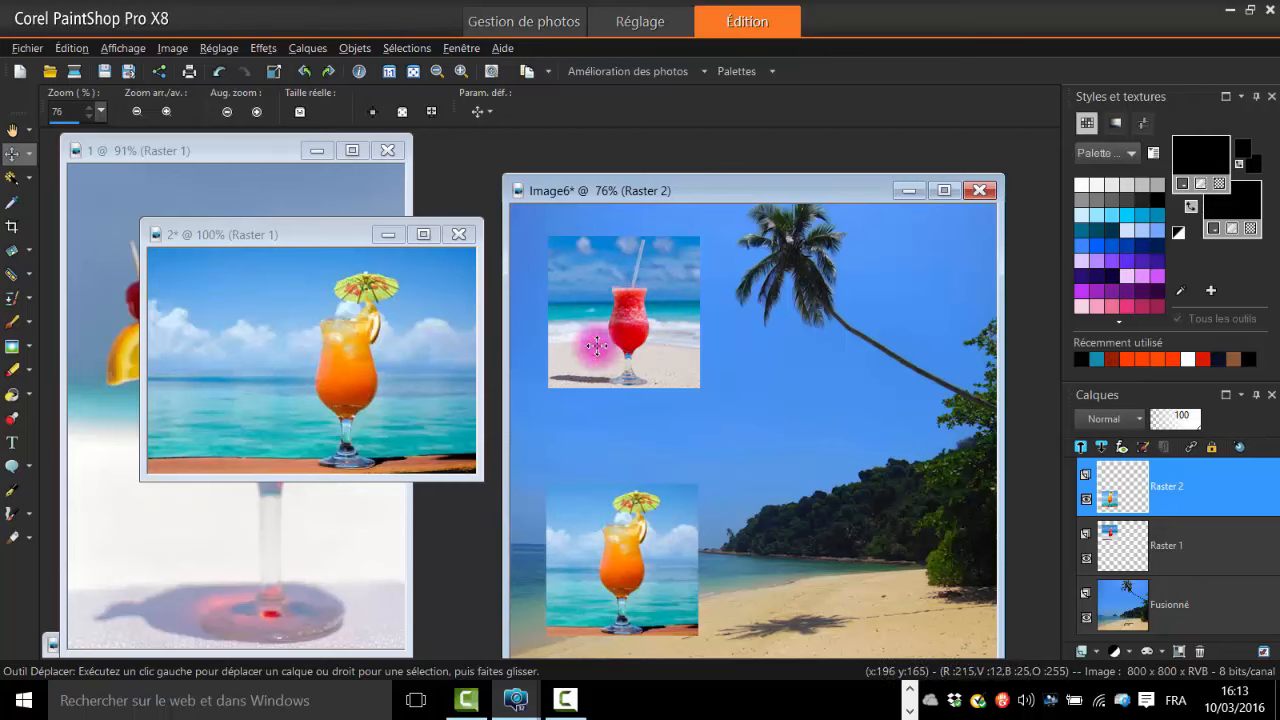
Empty the 250 x 250 image by undoing its merge and deleting the orange cocktail layer Raster 2, and close photo 2 without saving.
drag(808, 184, 820, 270)
click(651, 207)
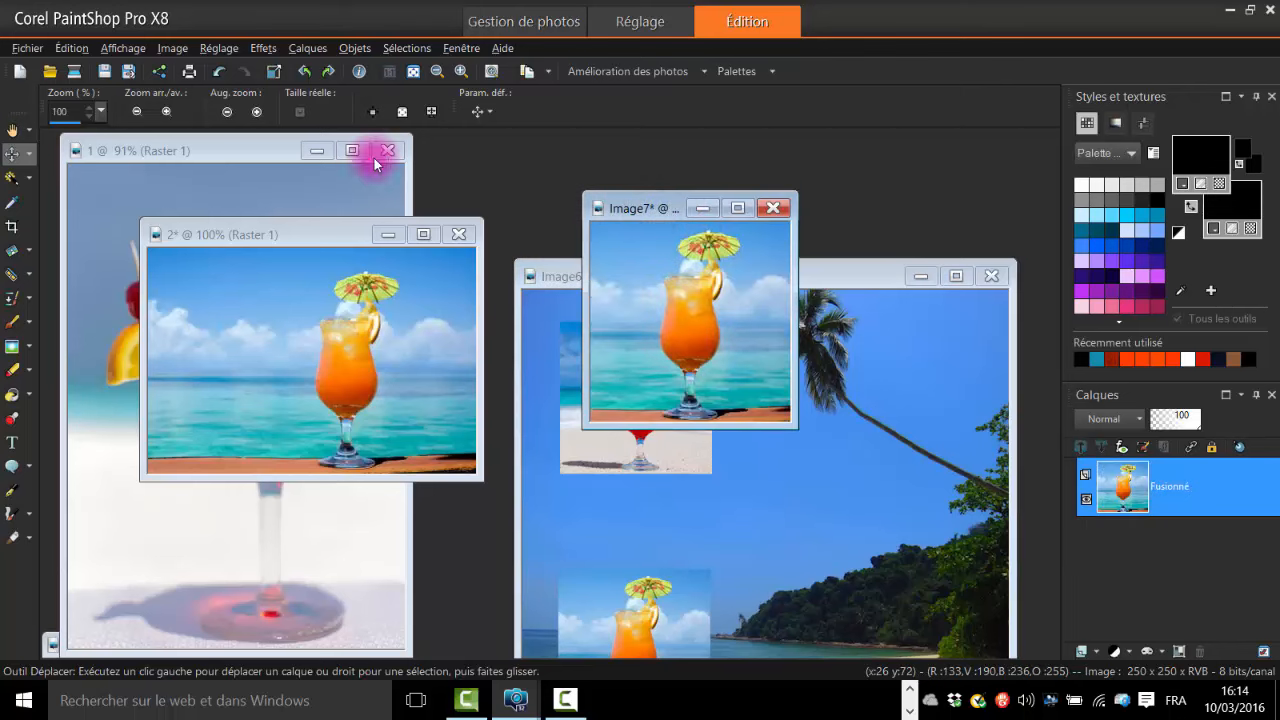
click(219, 72)
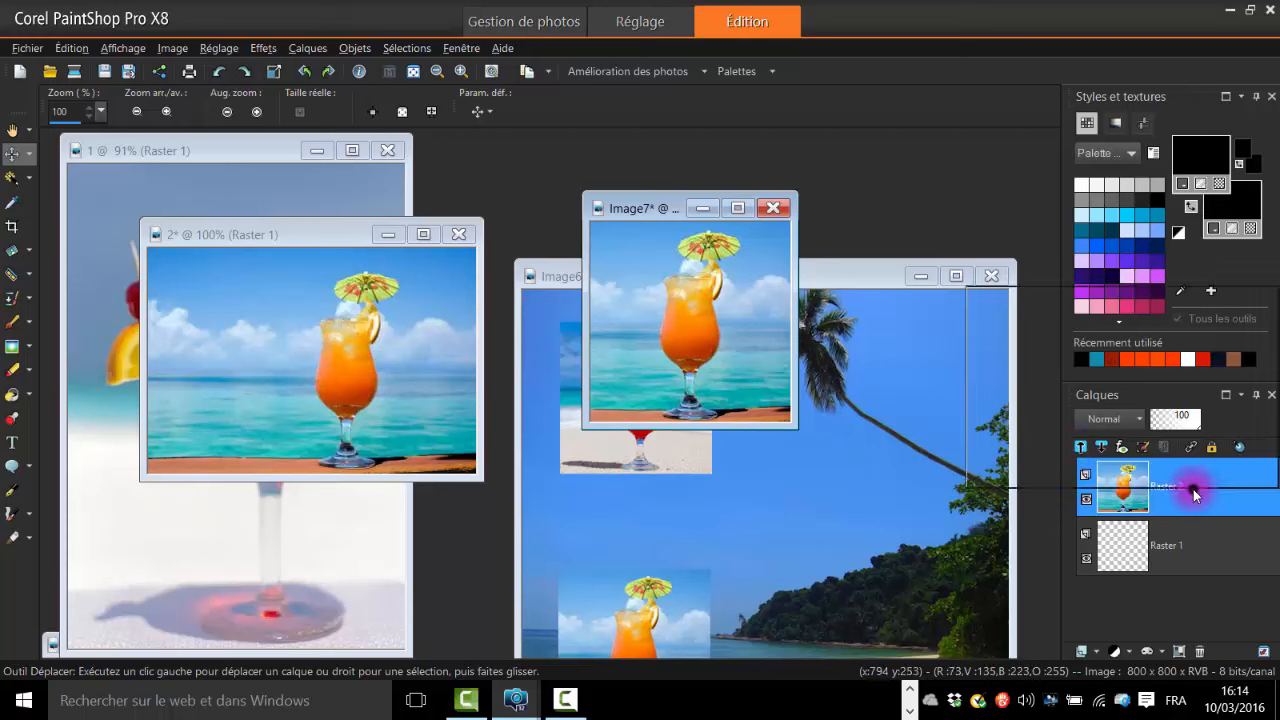
right_click(1192, 490)
click(1072, 339)
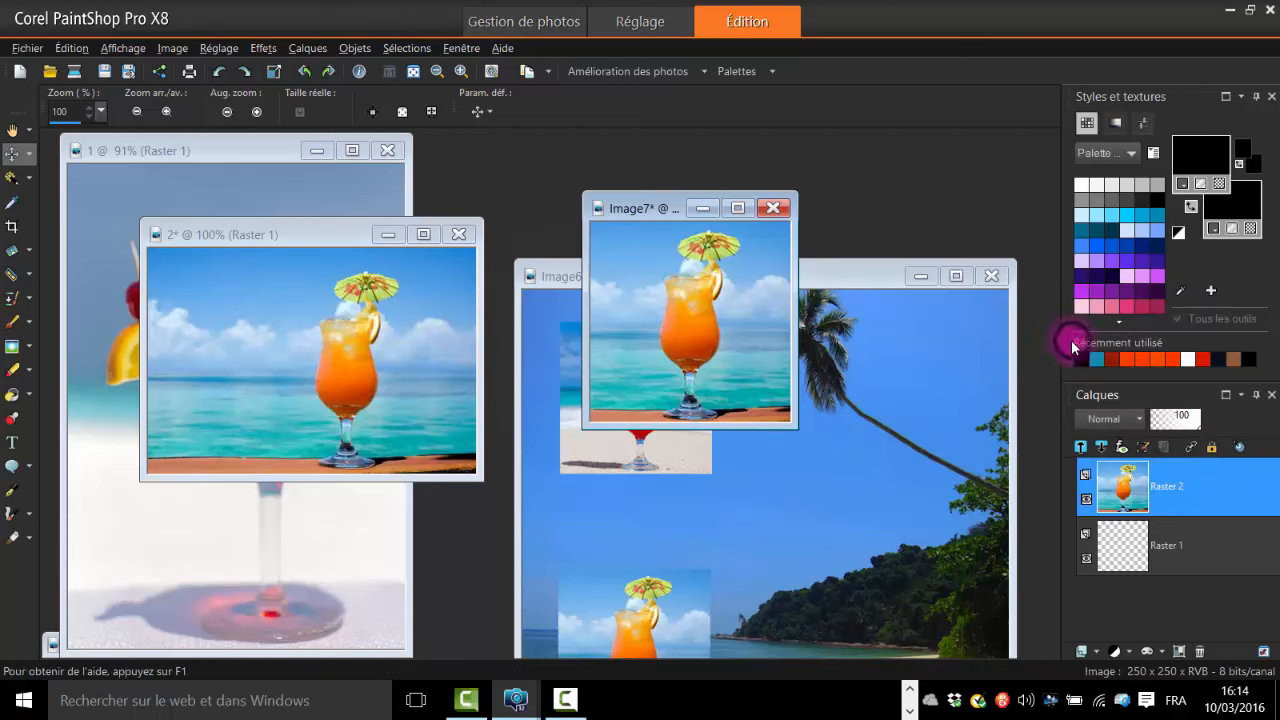
click(619, 387)
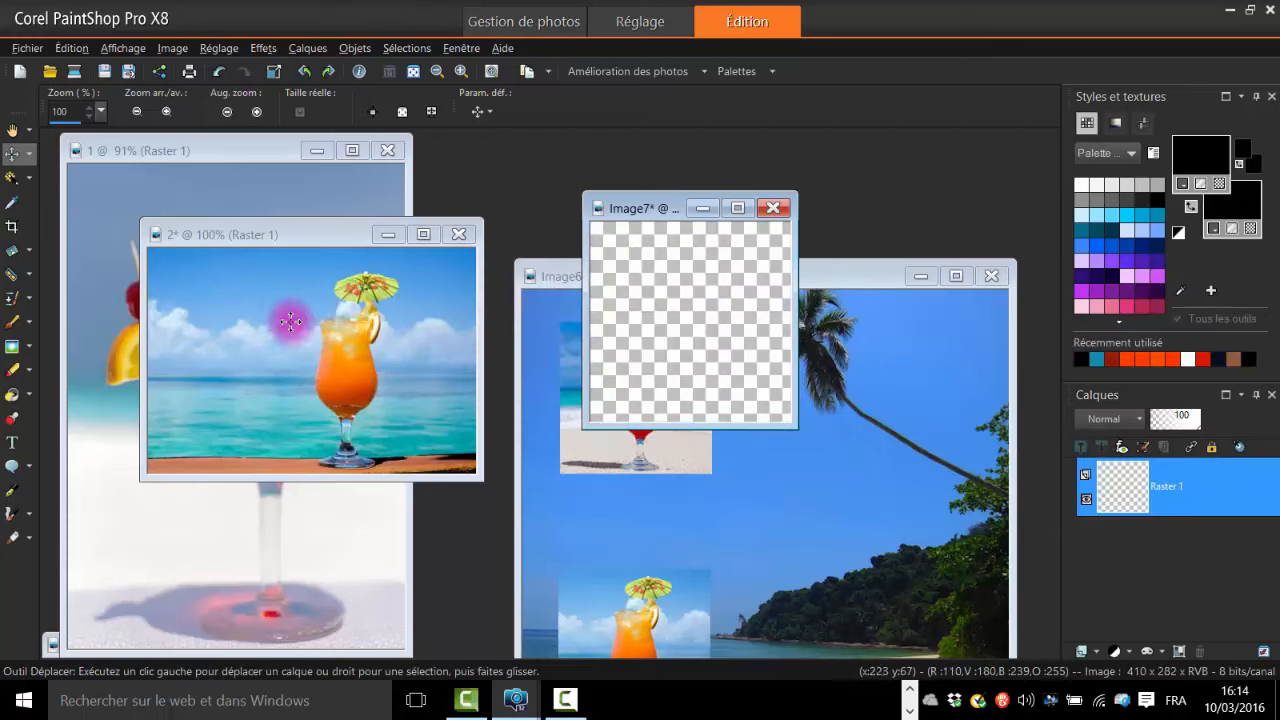
click(465, 238)
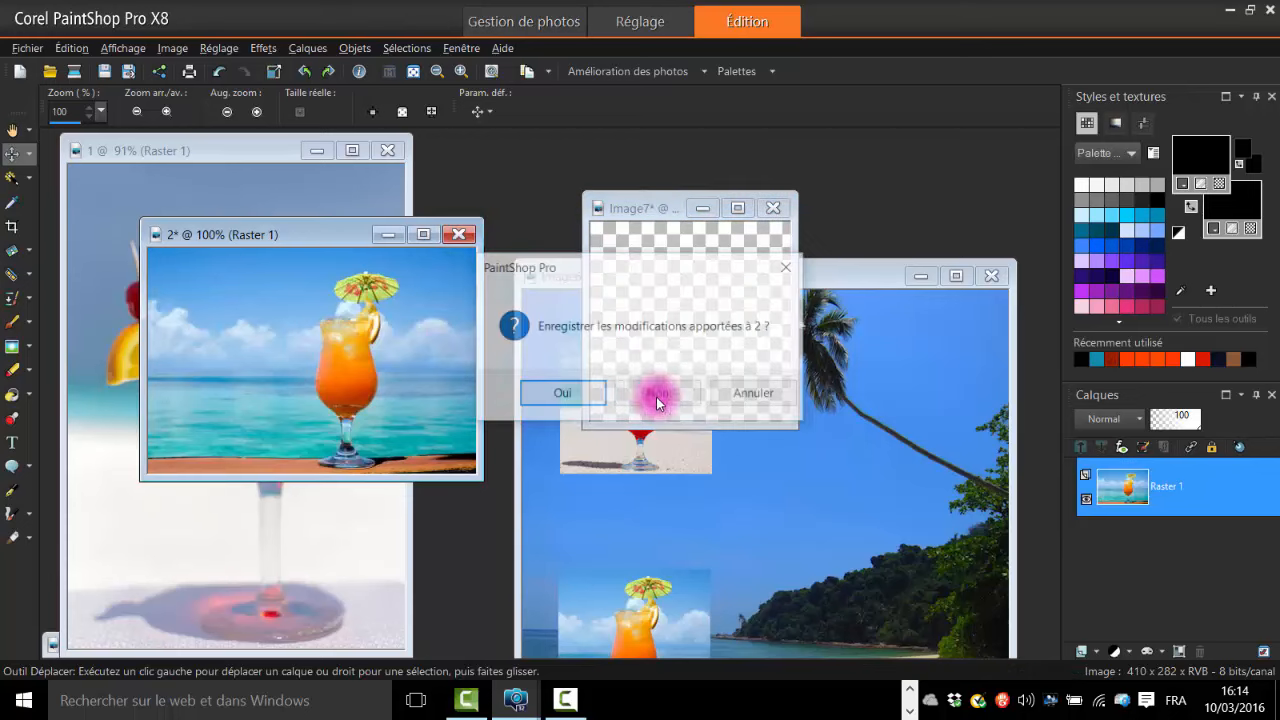
click(661, 395)
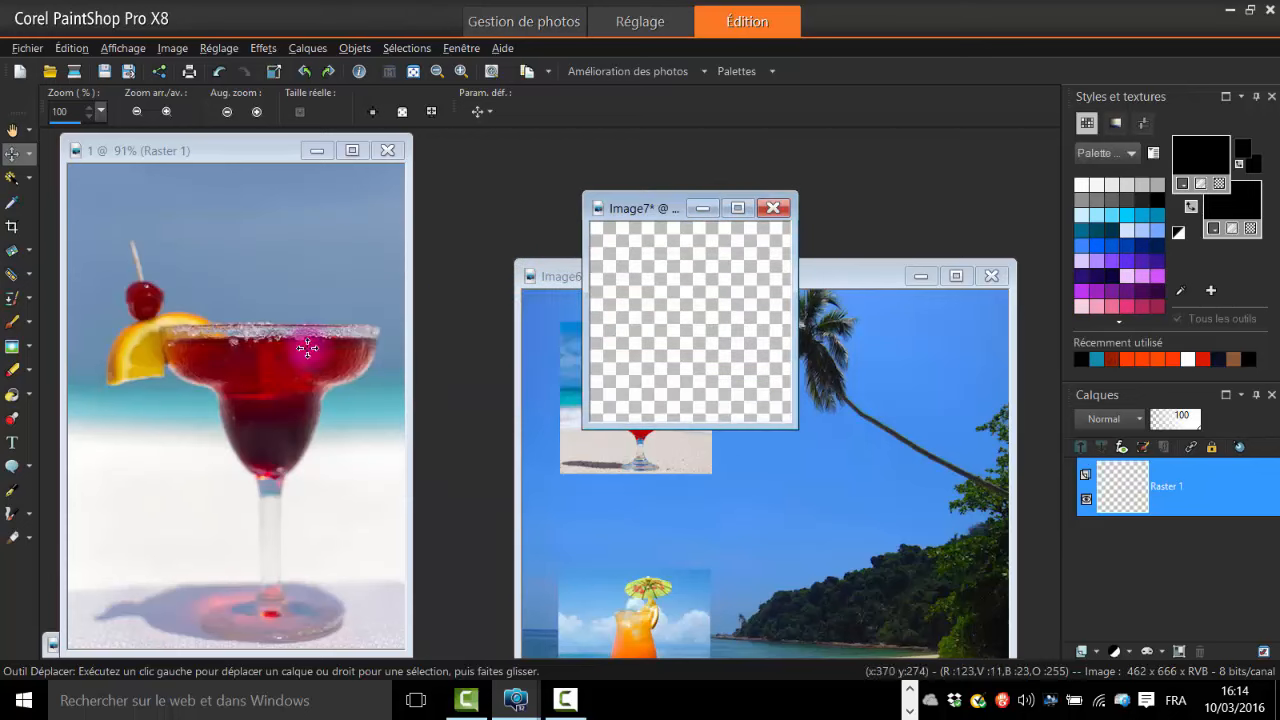
Copy the dark red cocktail photo 1 and paste it as a new layer into the blank 250 x 250 image.
click(245, 150)
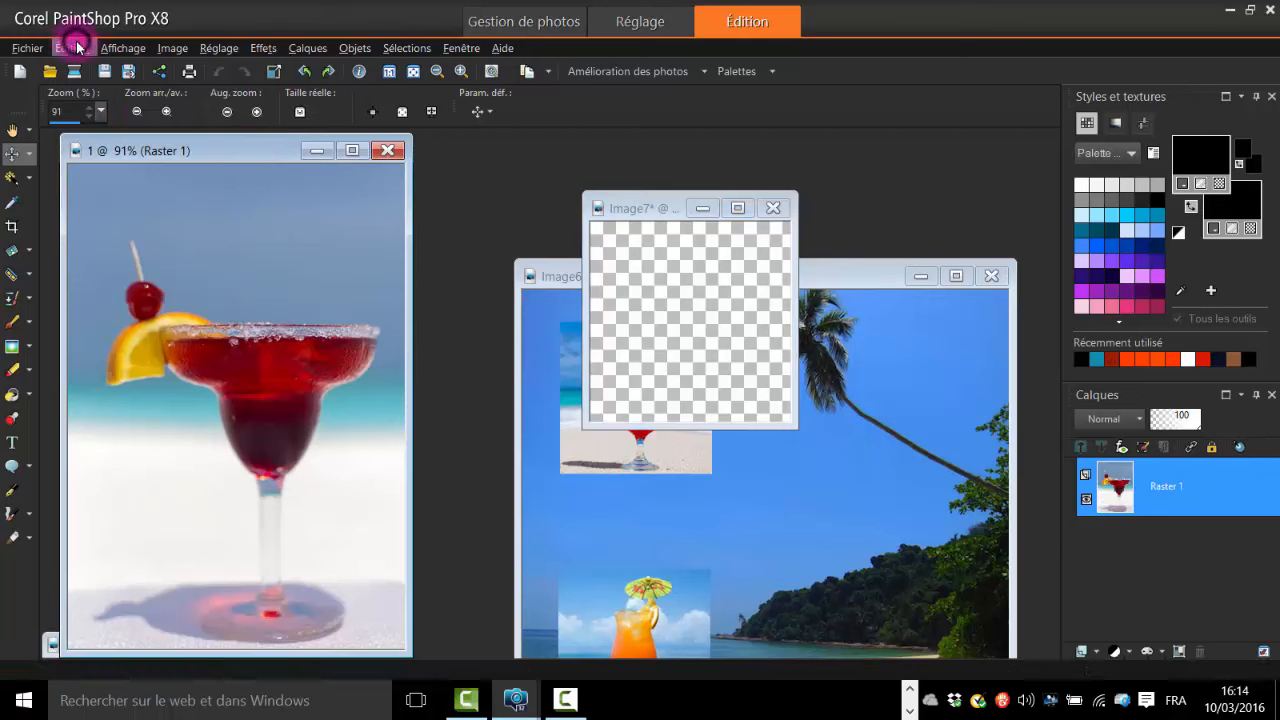
click(76, 48)
click(149, 198)
click(717, 236)
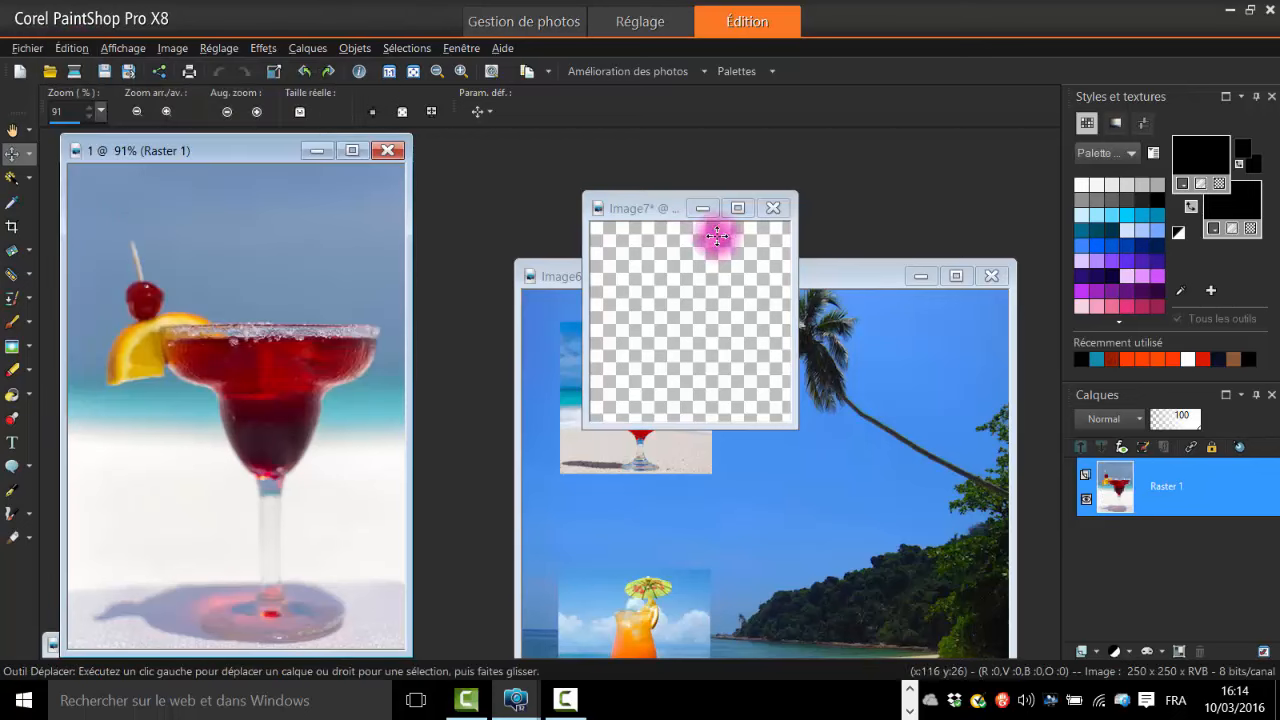
click(657, 209)
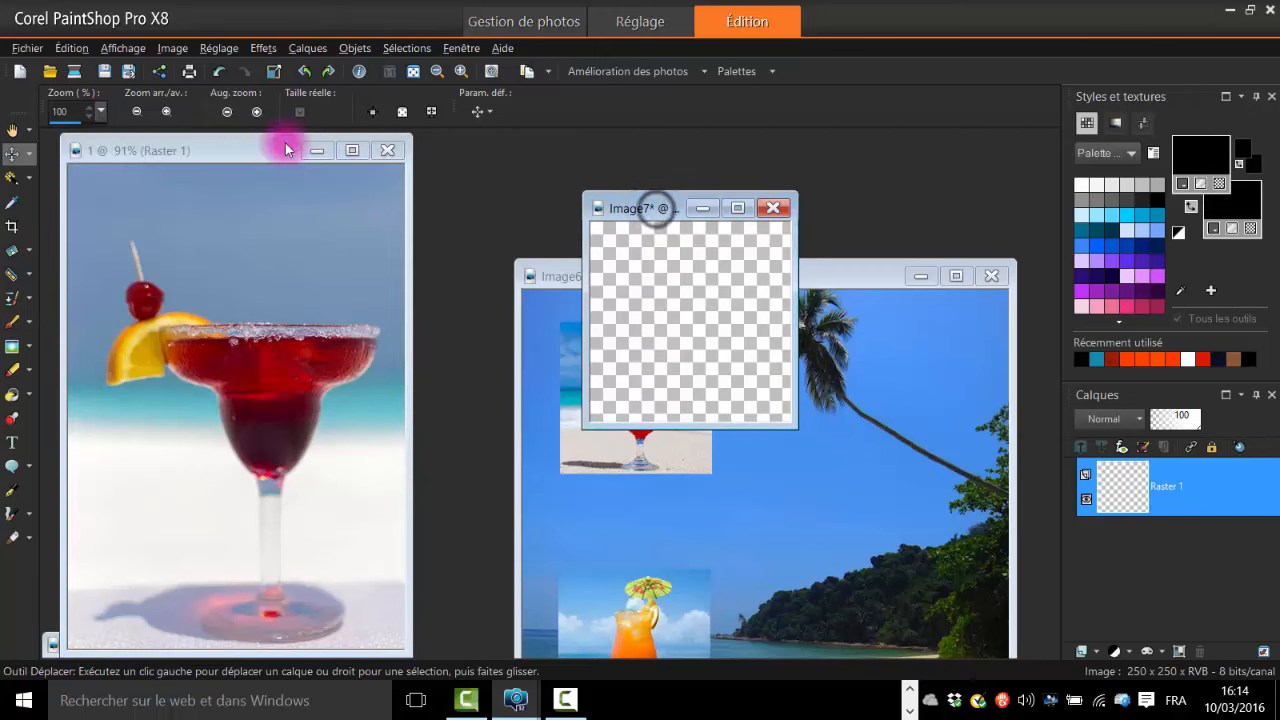
click(74, 48)
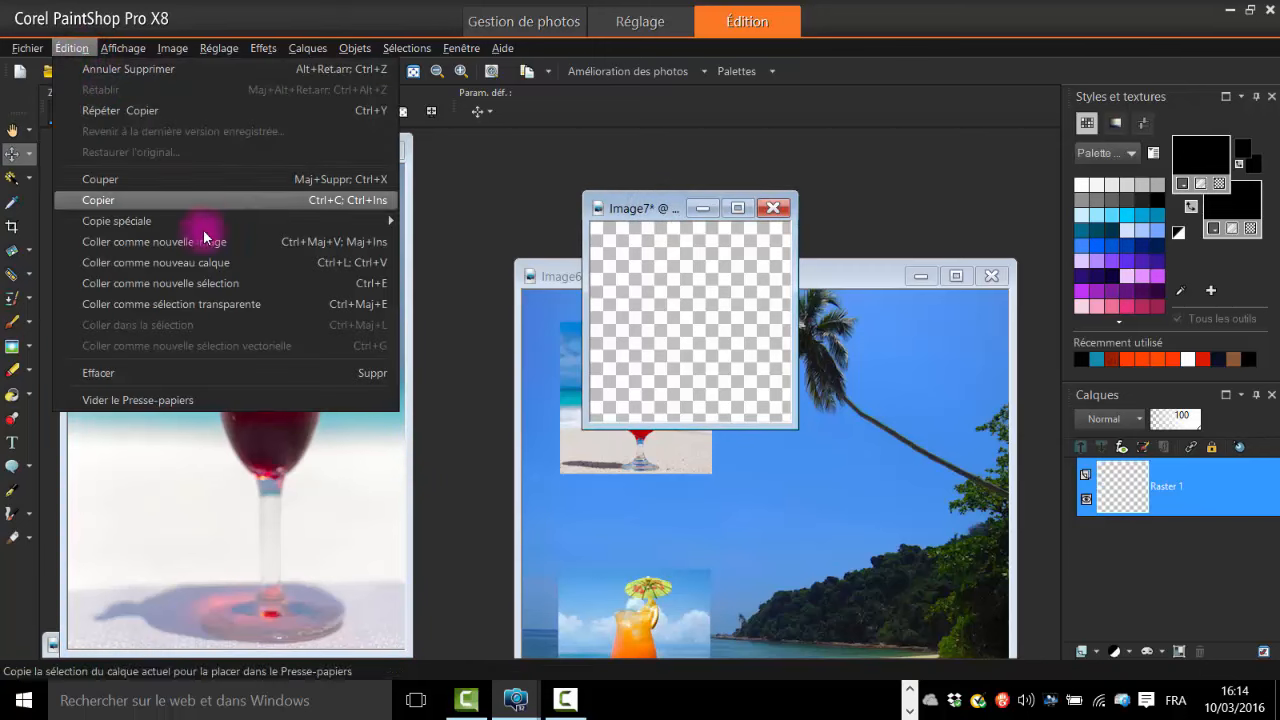
click(258, 264)
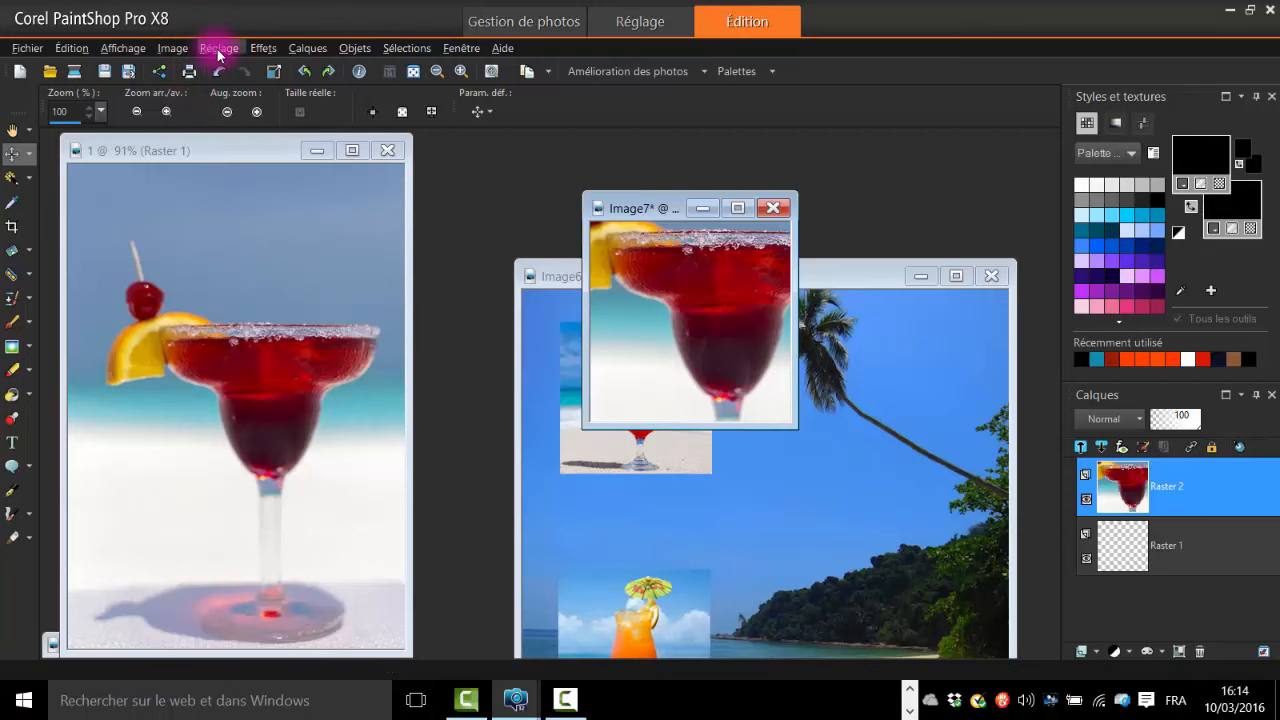
Try resizing the dark red cocktail layer to 50 percent with locked proportions, and undo the resize.
click(173, 48)
click(280, 134)
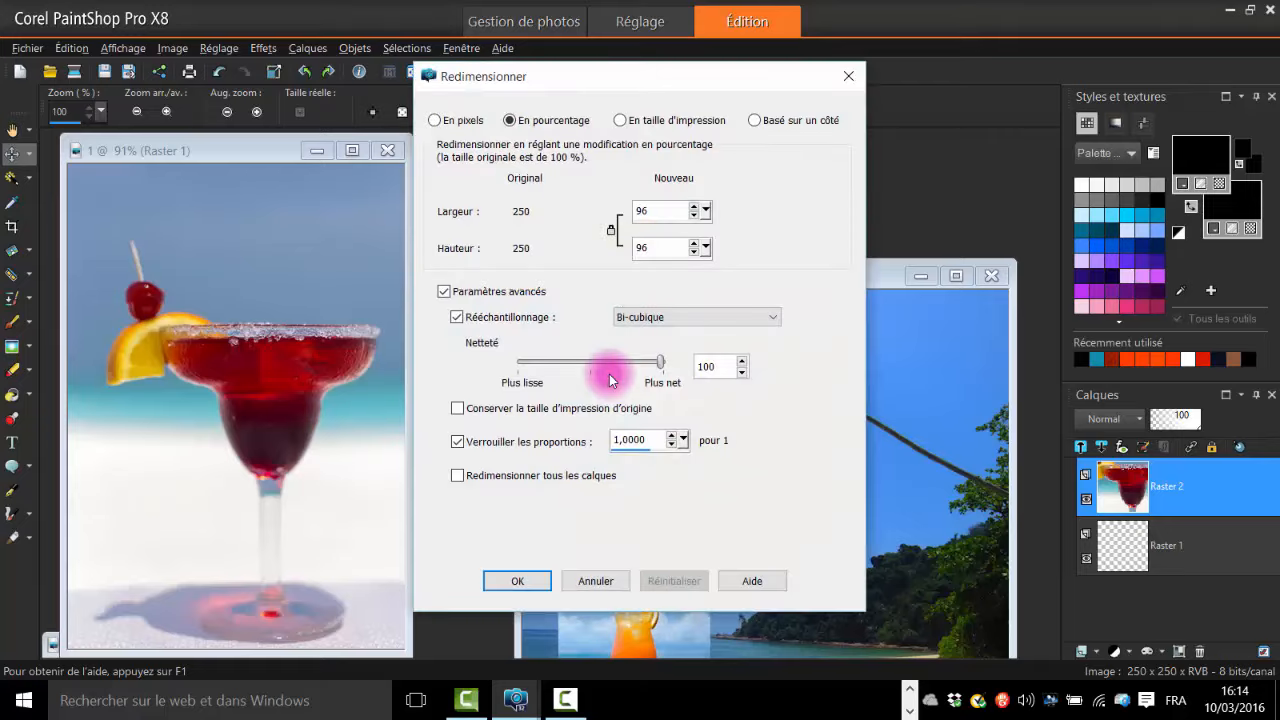
click(660, 210)
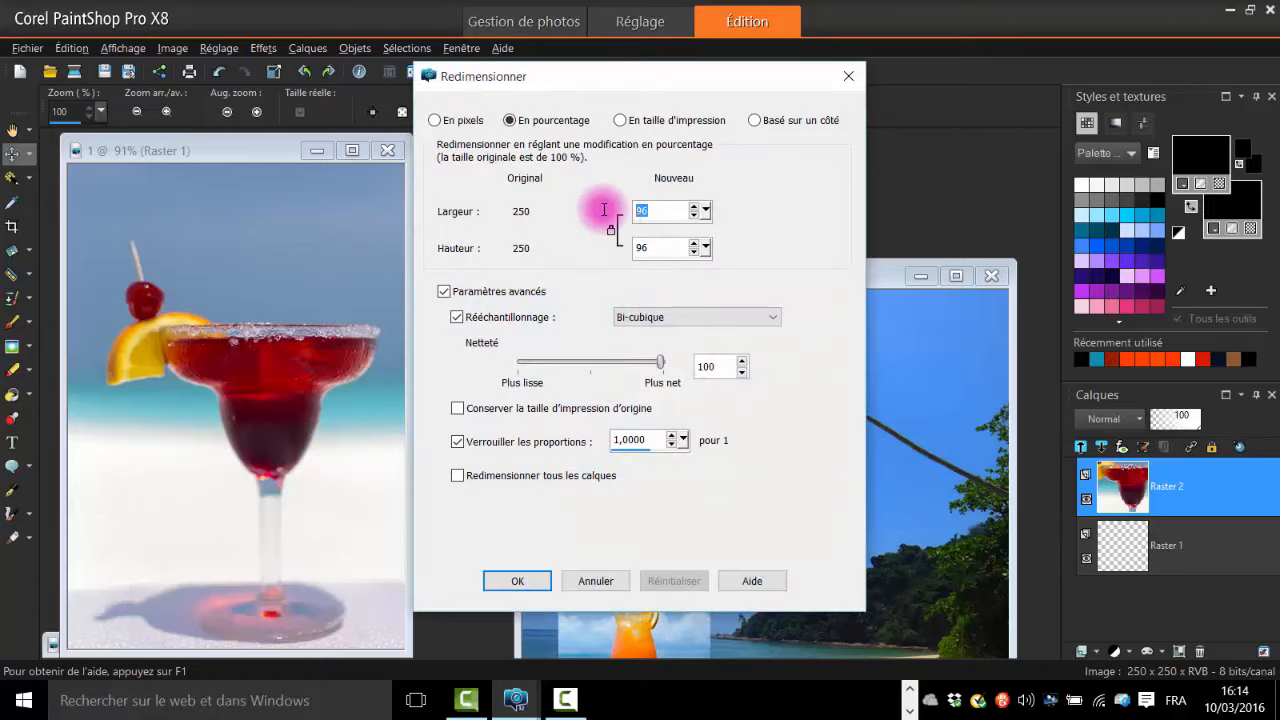
text(50)
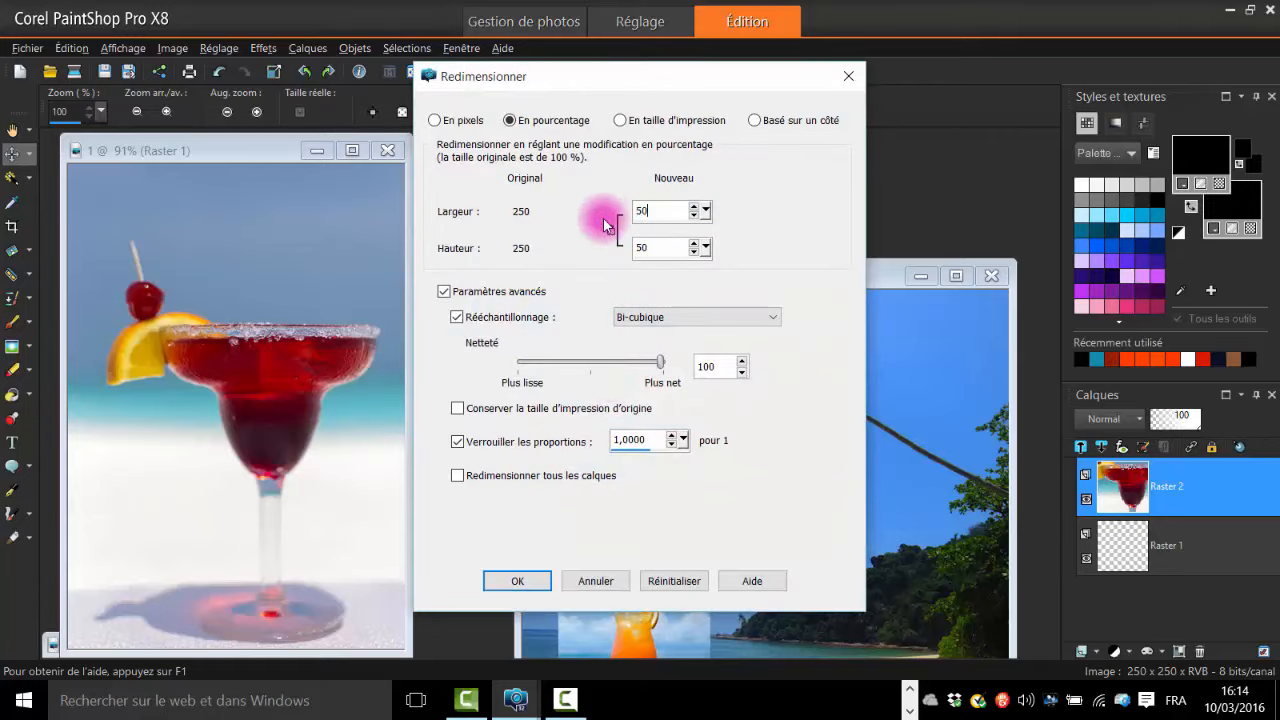
click(519, 580)
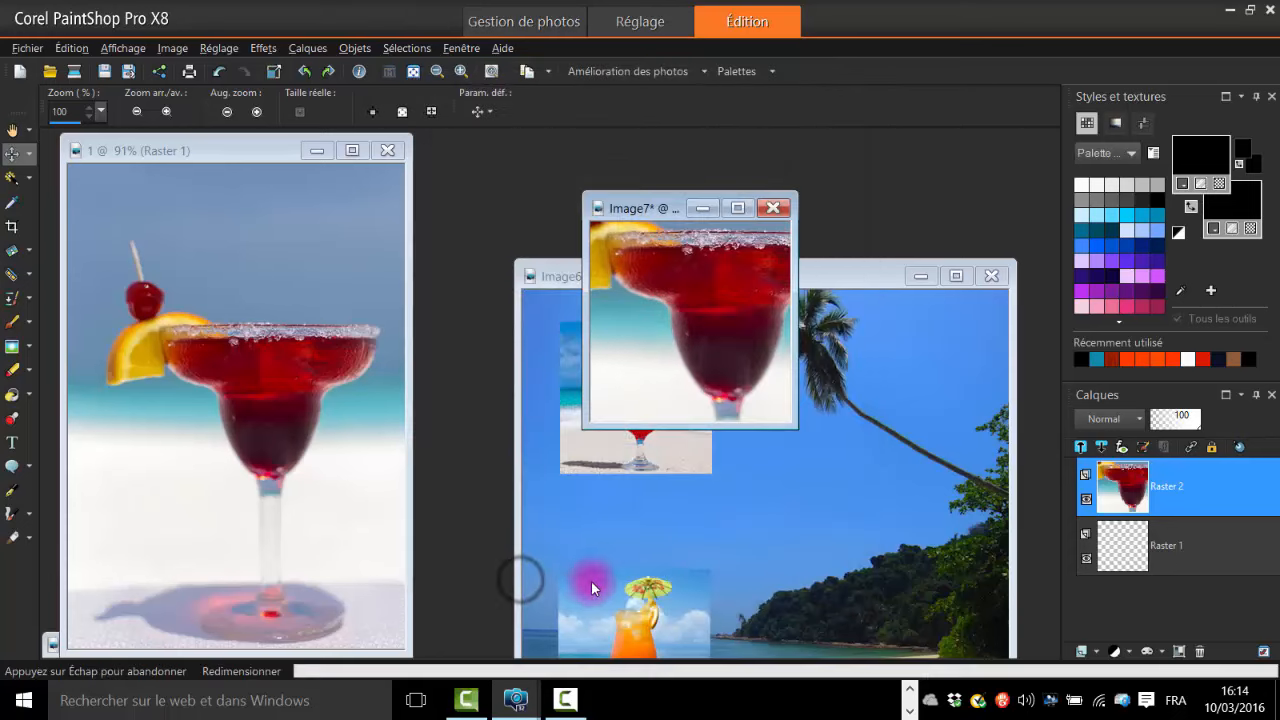
click(216, 70)
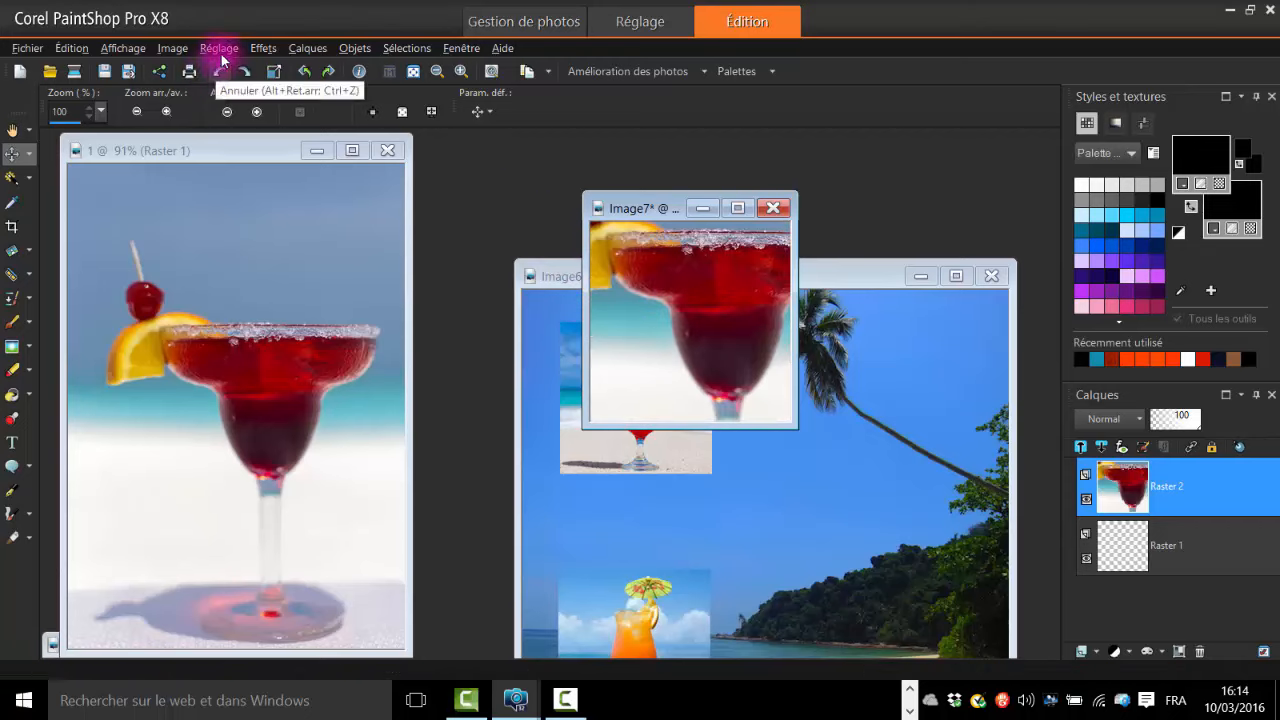
Try resizing the dark red cocktail layer to 60 percent with locked proportions and shifting it slightly, and undo both changes.
click(175, 47)
click(273, 134)
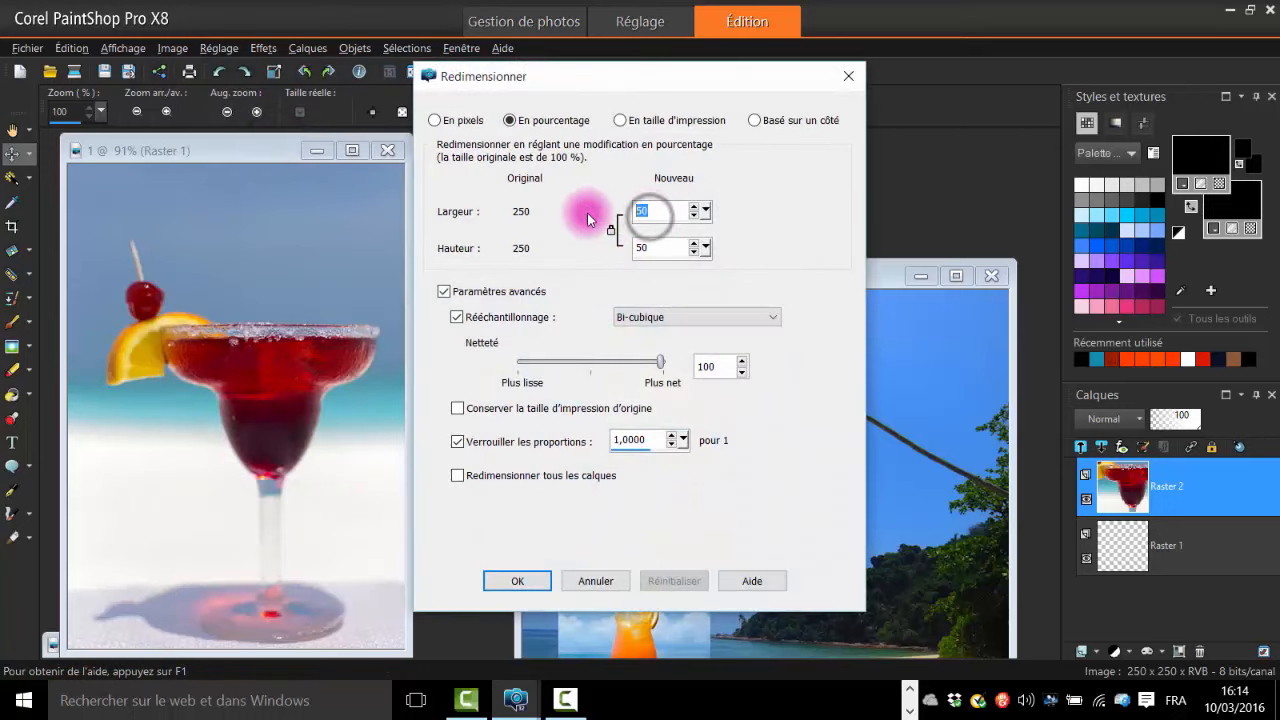
text(0)
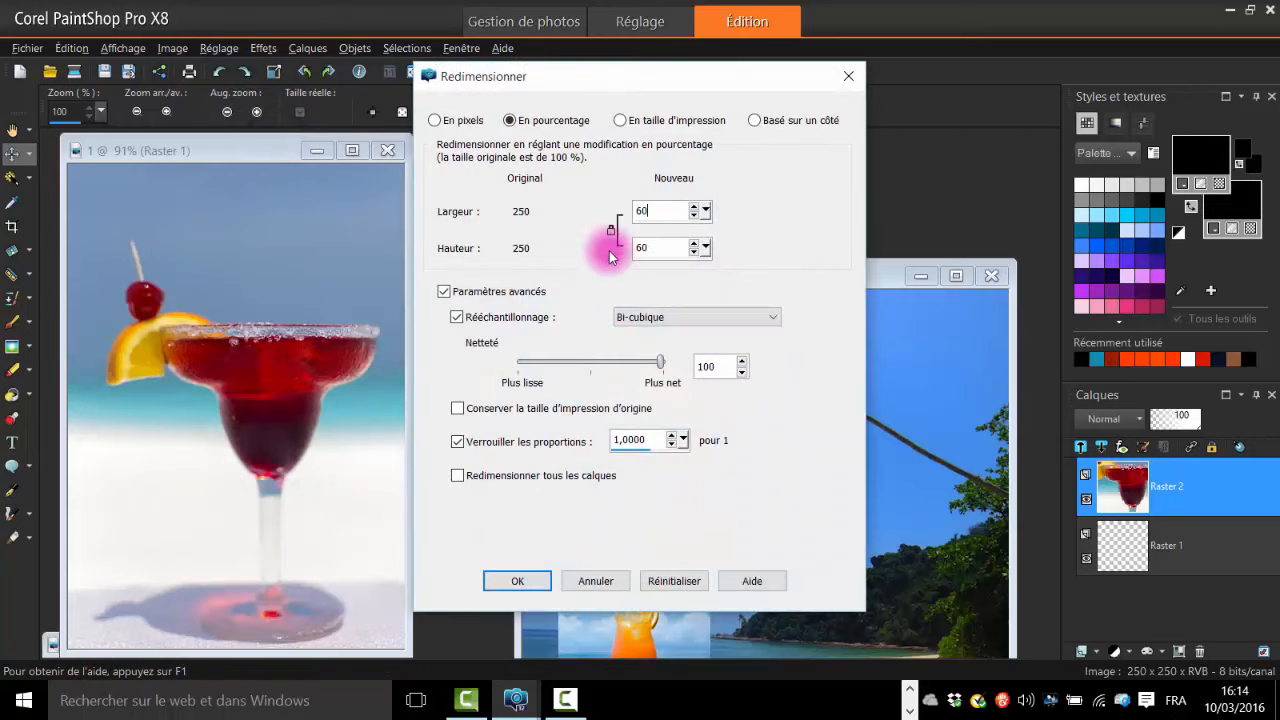
click(534, 586)
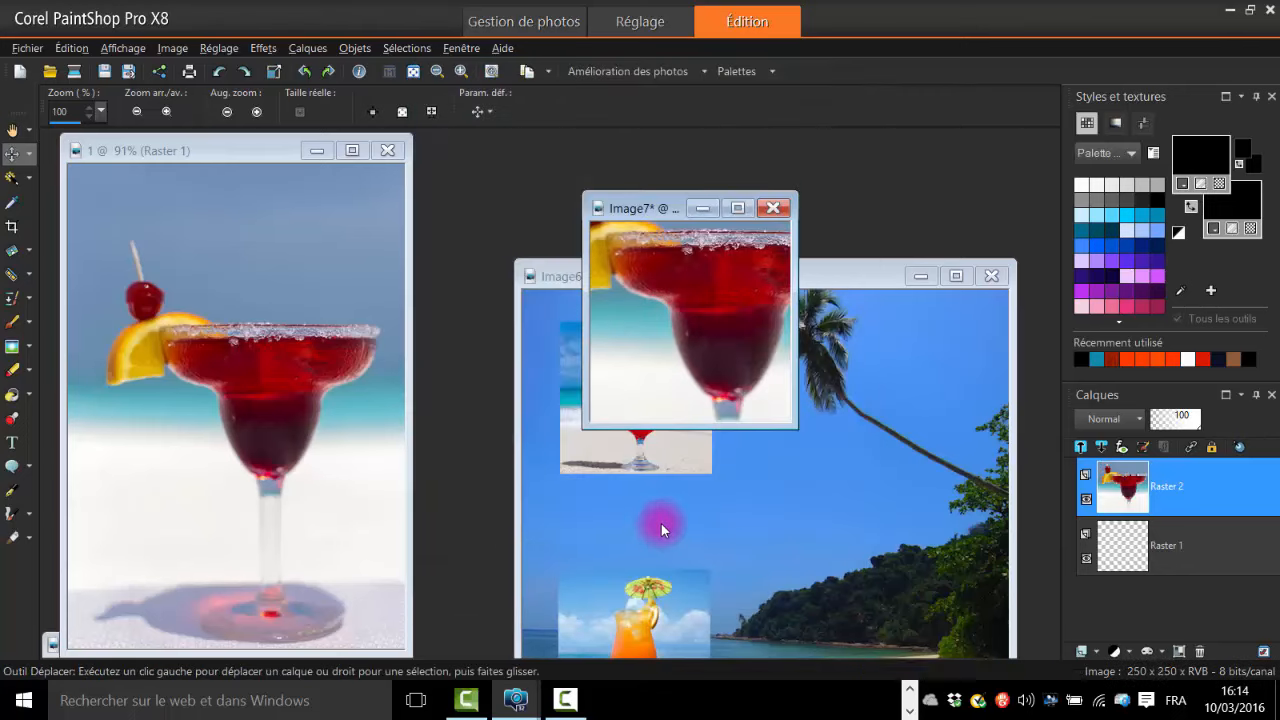
mouse_move(712, 311)
mouse_down()
mouse_move(694, 306)
mouse_move(720, 309)
mouse_move(706, 315)
mouse_up()
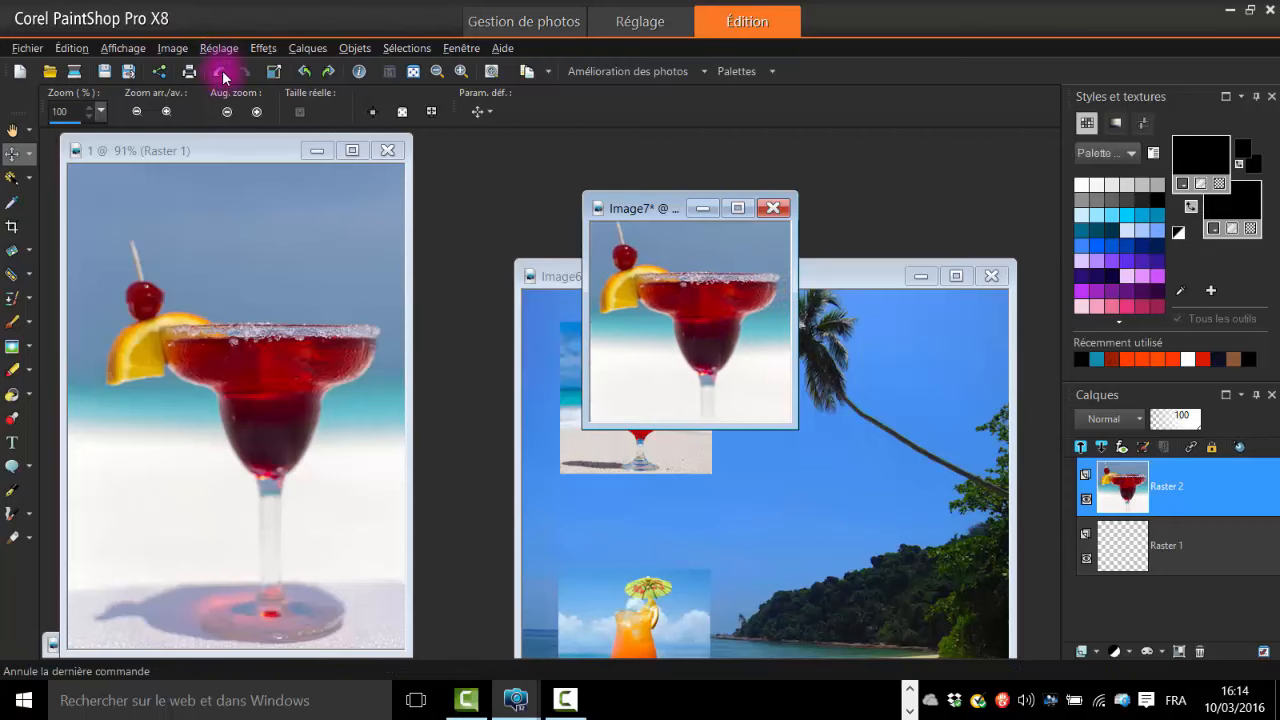
click(222, 76)
click(222, 76)
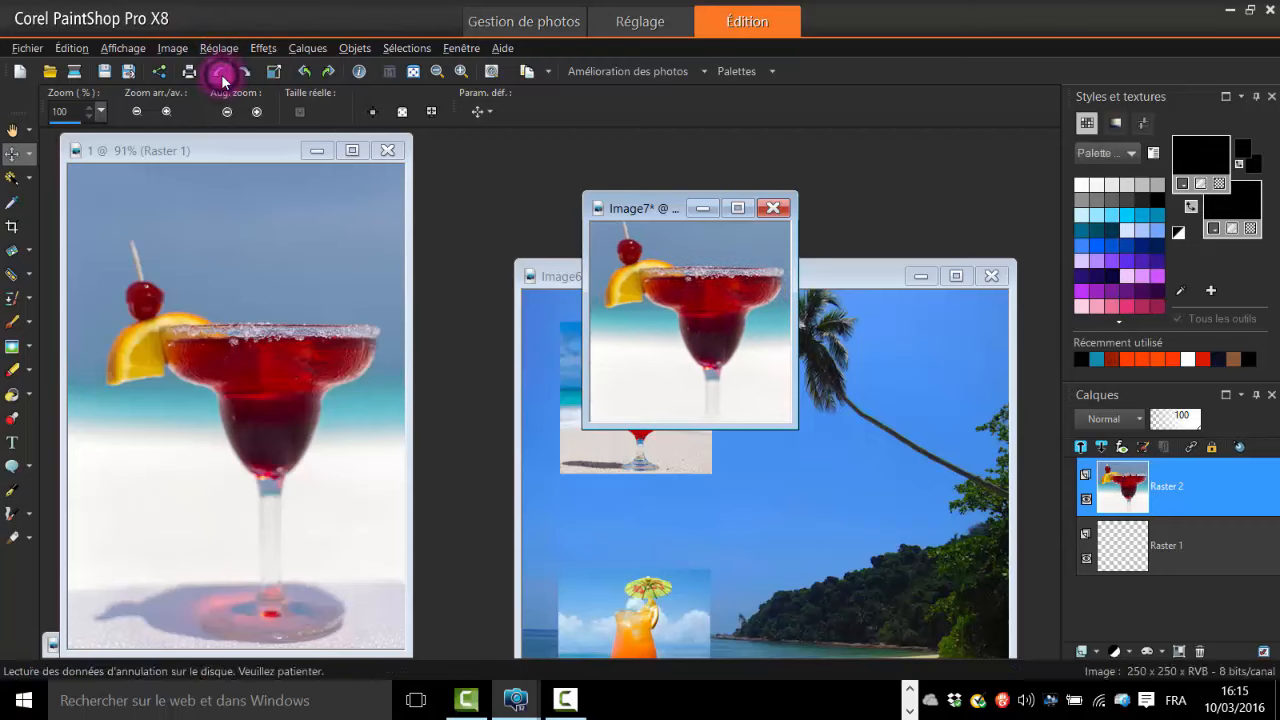
Resize the dark red cocktail layer by percentage with locked proportions, and reposition it to frame the glass and cherry within the 250 x 250 image.
click(175, 47)
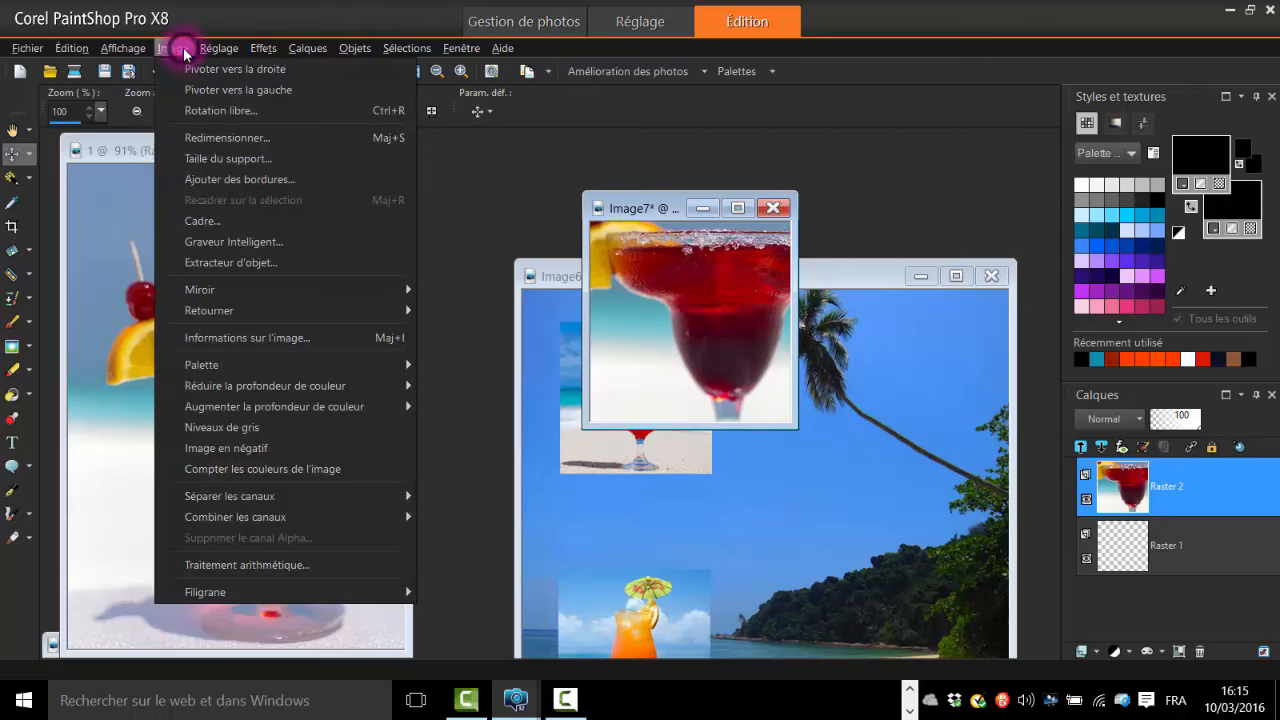
click(257, 139)
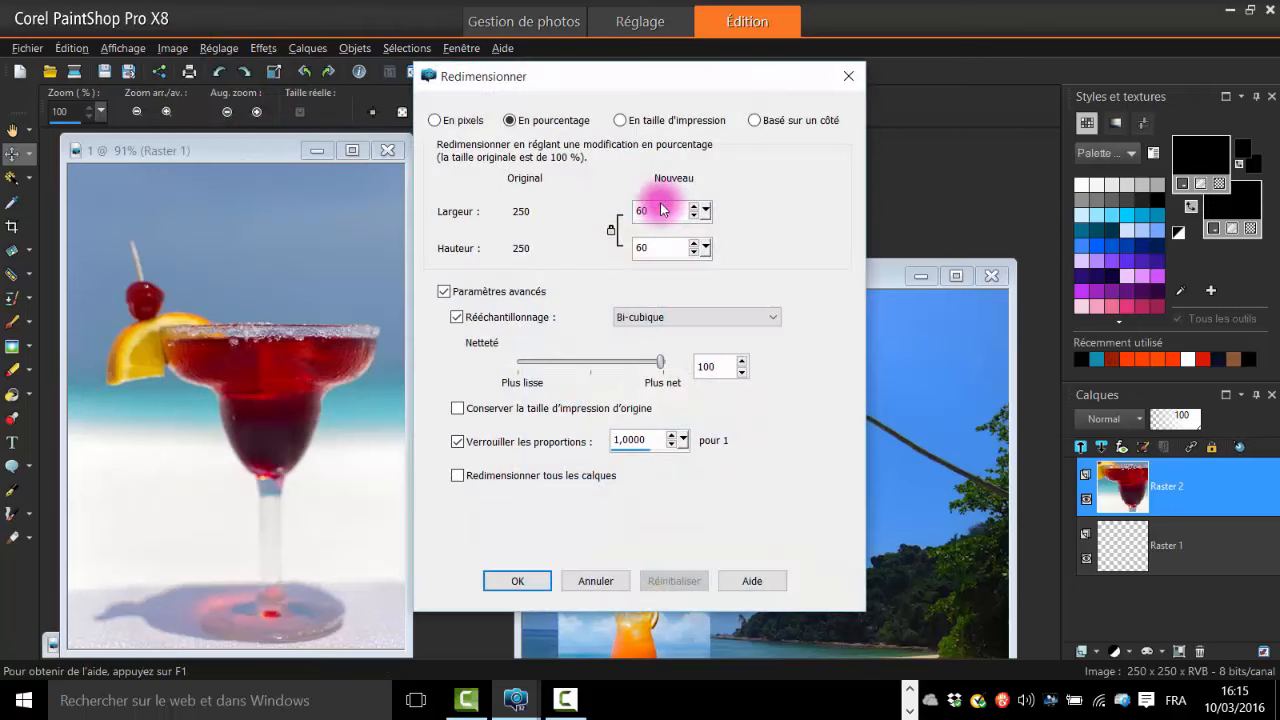
click(660, 211)
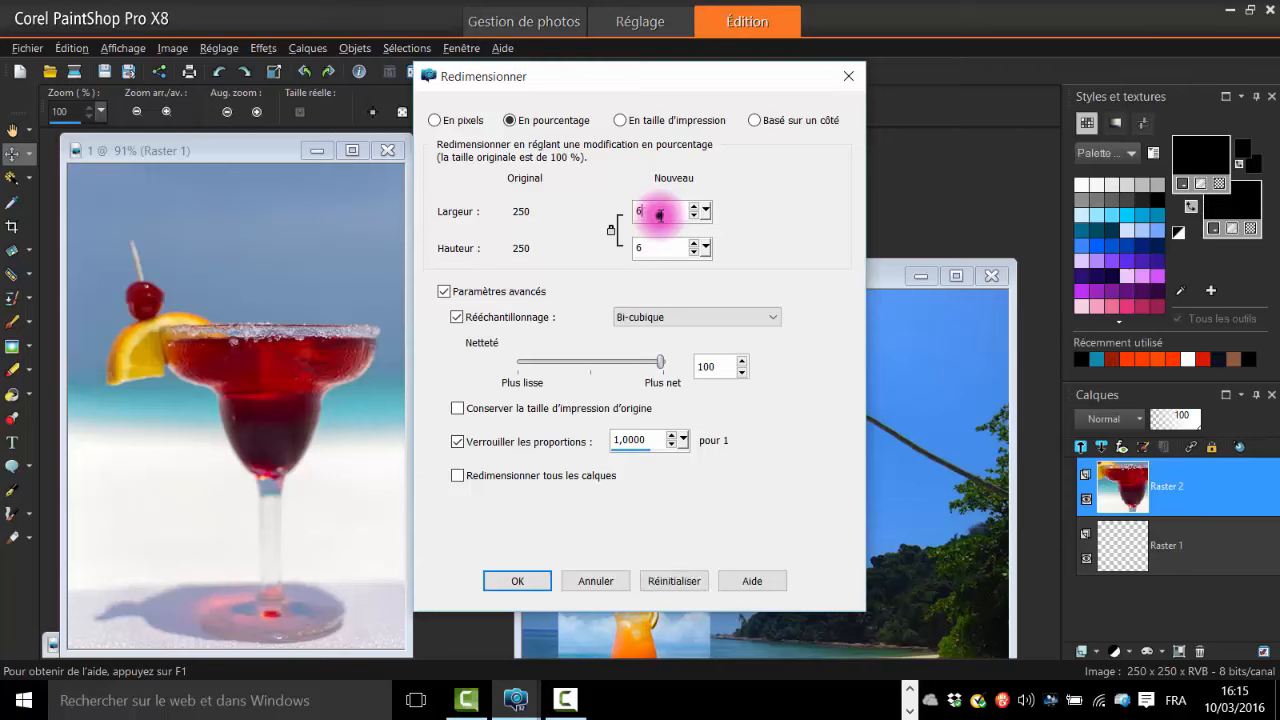
drag(659, 214, 618, 217)
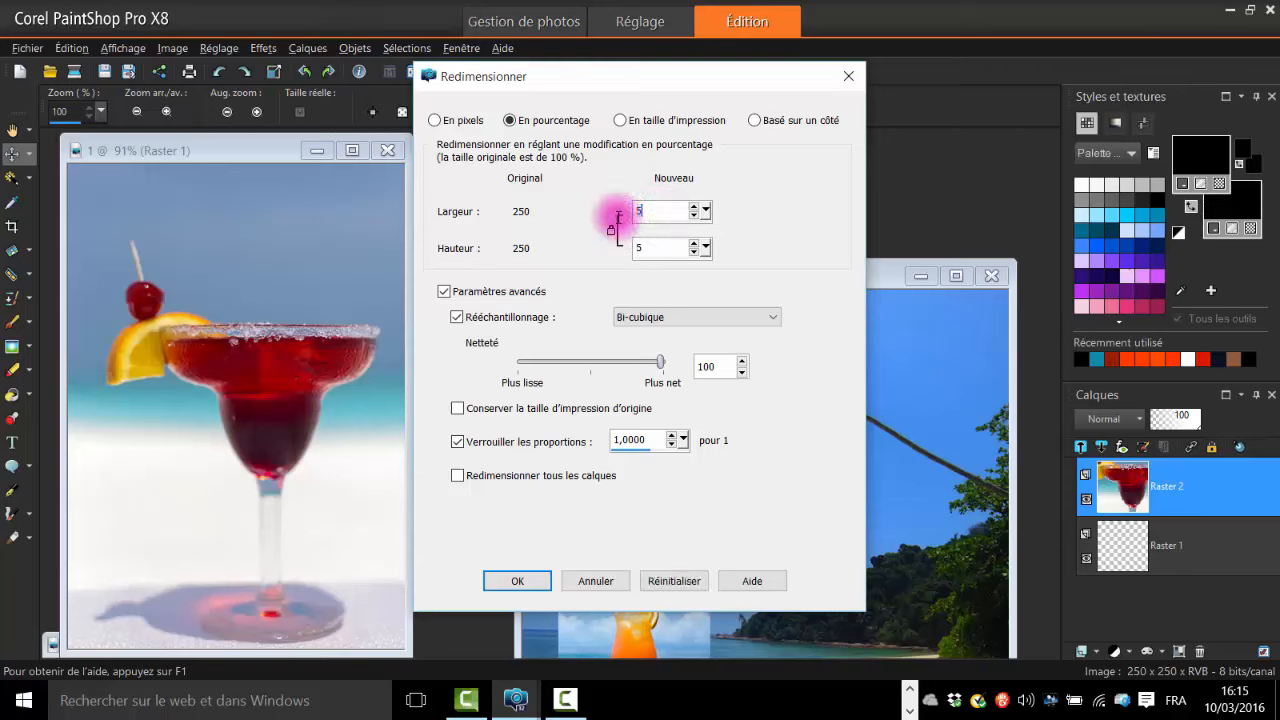
click(517, 580)
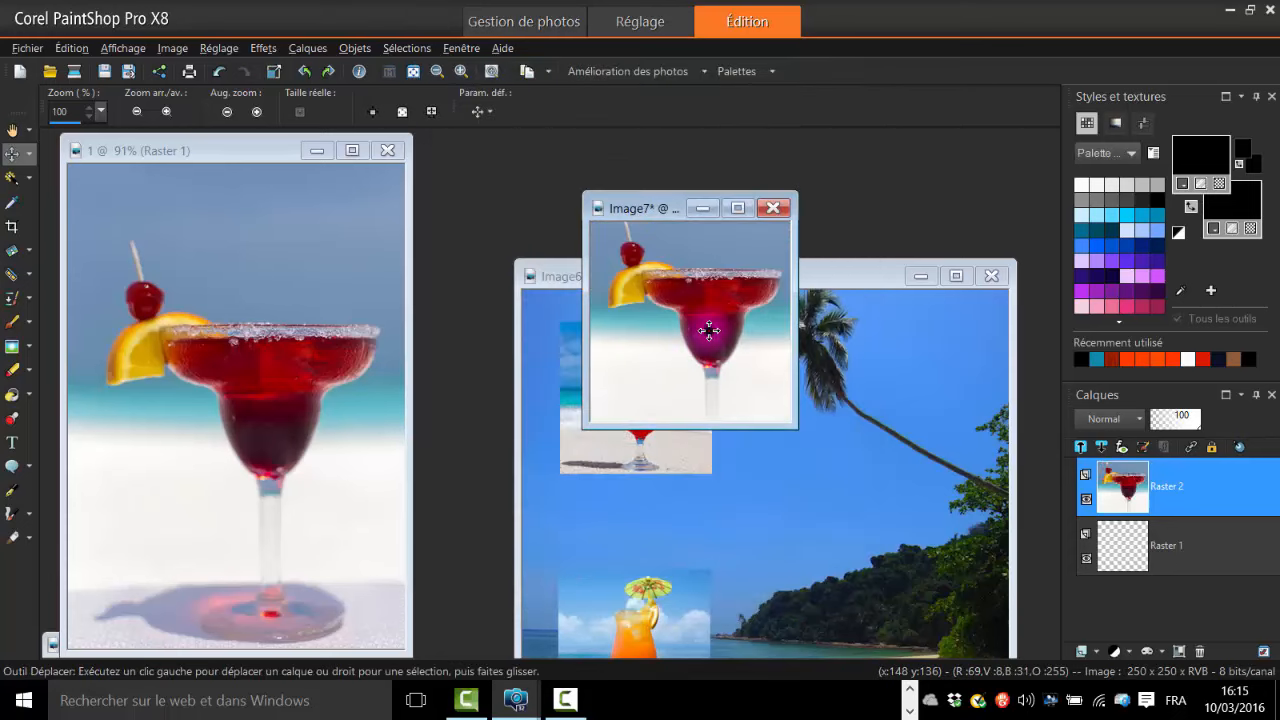
drag(708, 330, 707, 335)
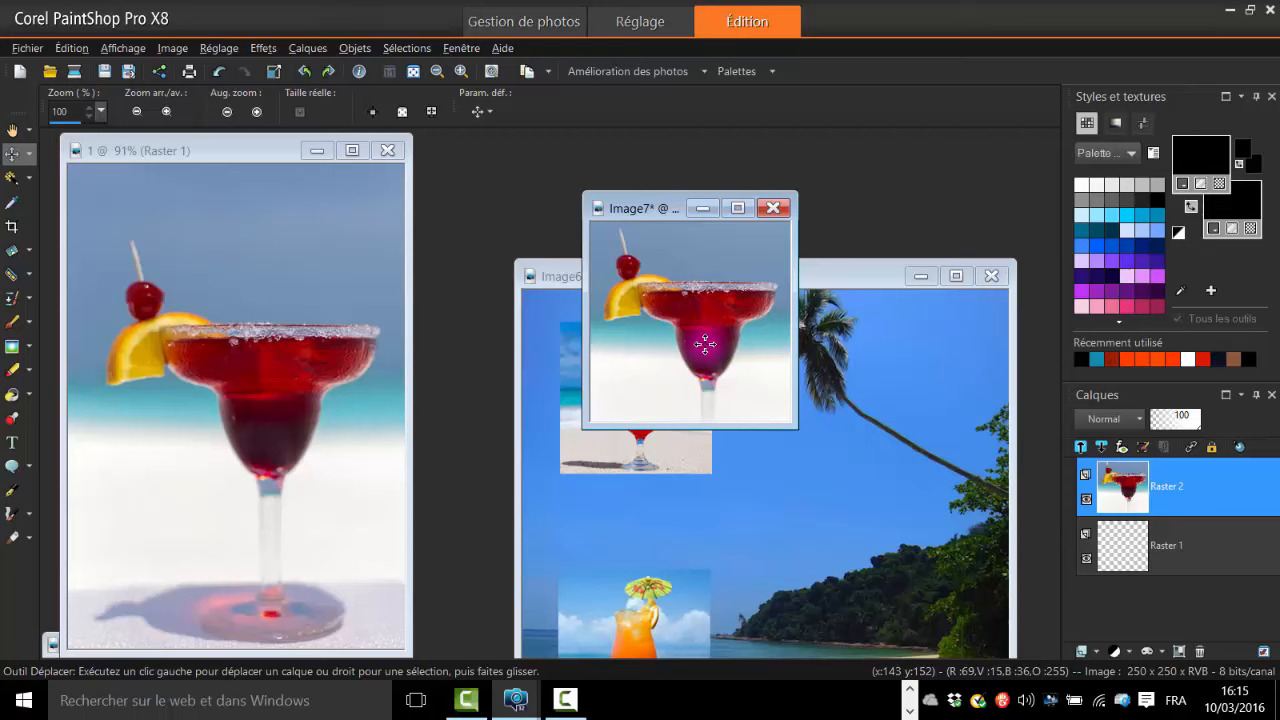
mouse_move(705, 344)
mouse_down()
mouse_move(718, 340)
mouse_move(697, 345)
mouse_move(713, 351)
mouse_up()
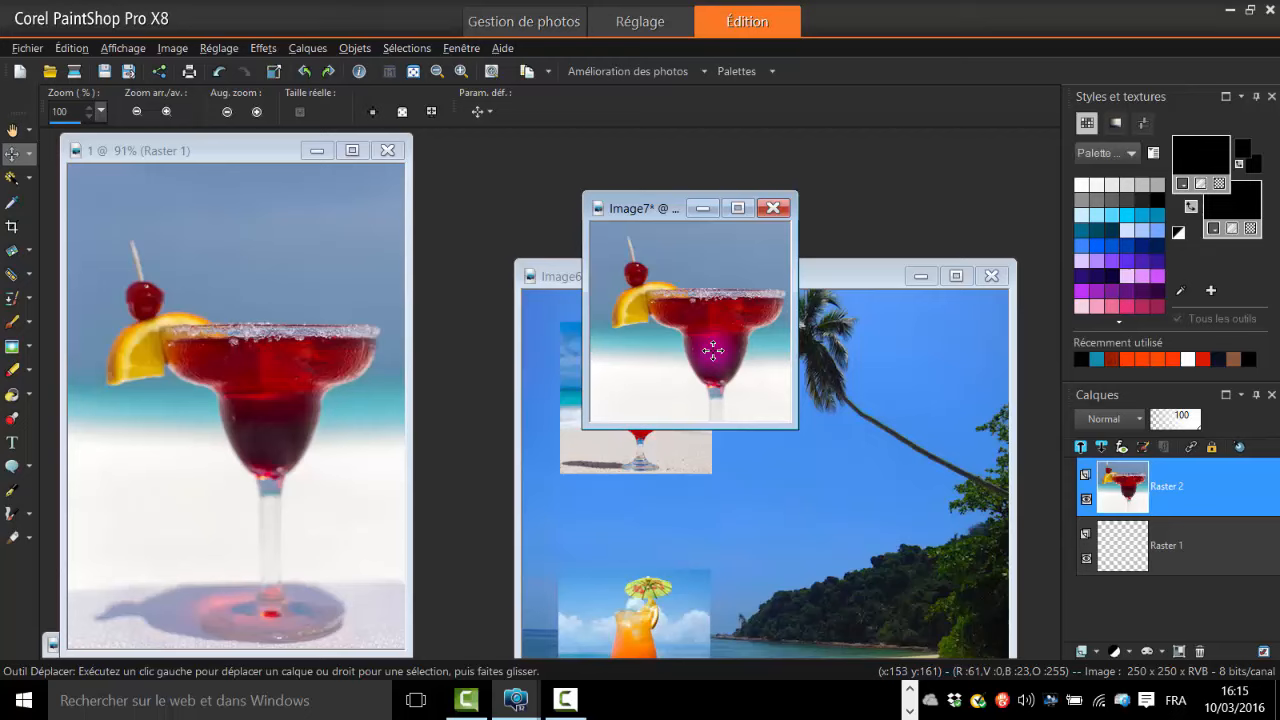
drag(712, 350, 709, 352)
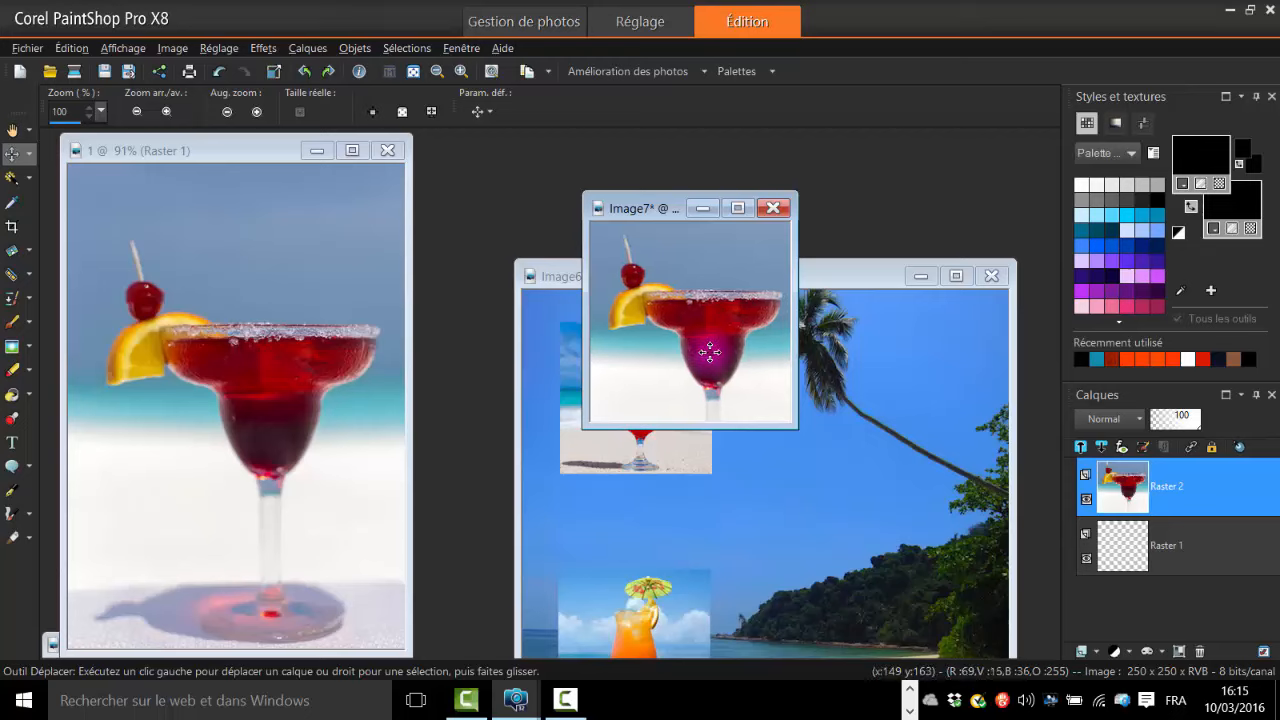
Merge the visible layers of the 250 x 250 dark red cocktail image.
right_click(1155, 490)
mouse_move(1052, 456)
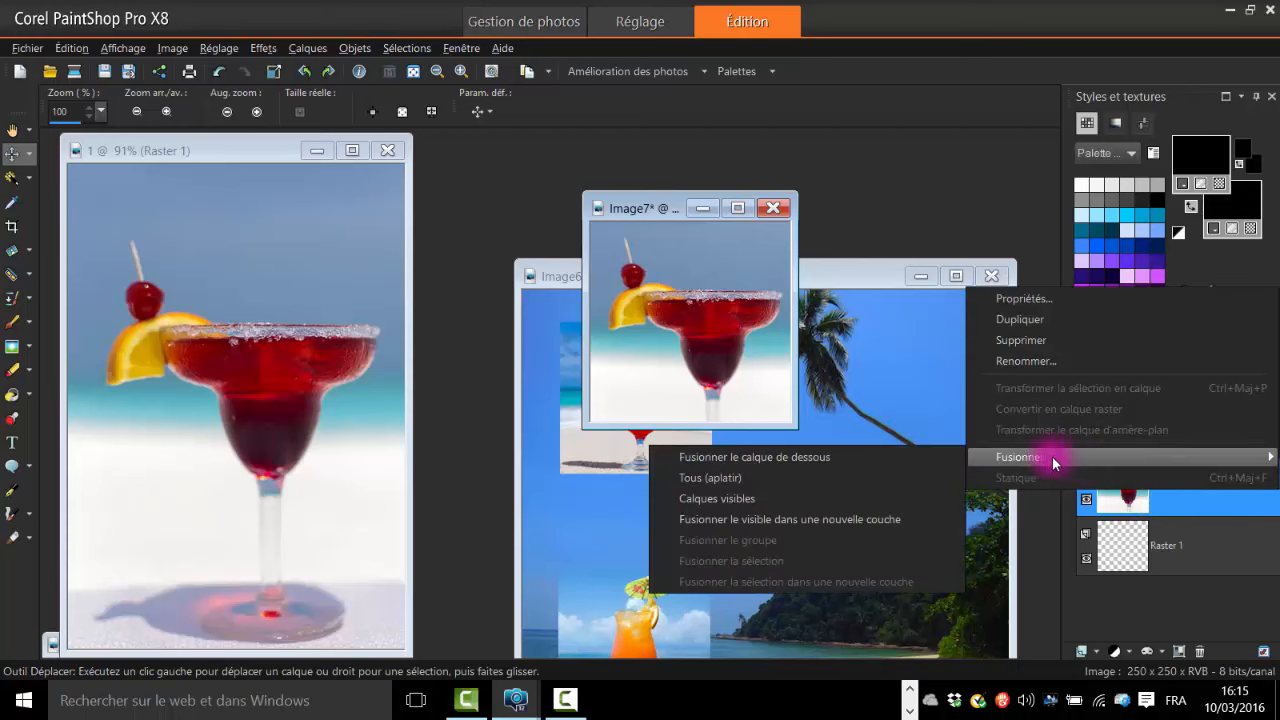
click(870, 496)
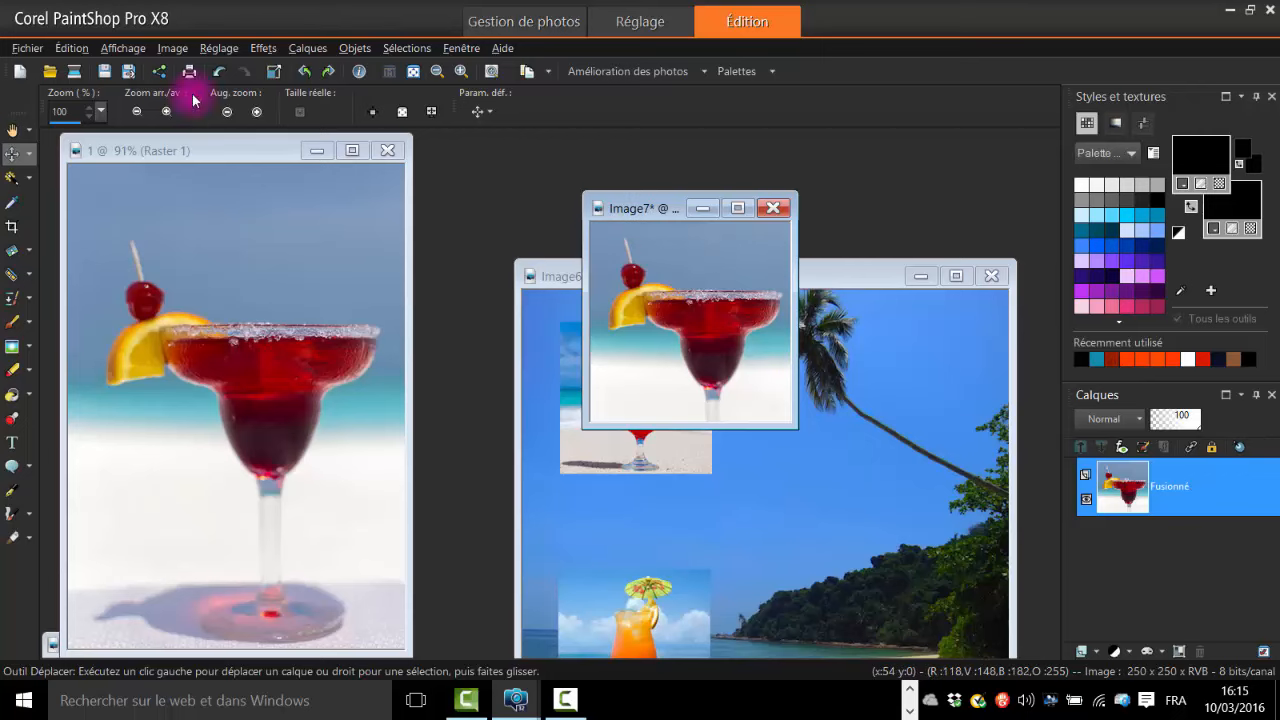
Copy the merged dark red cocktail image and paste it as a new layer into the 800 x 800 beach composition.
click(71, 48)
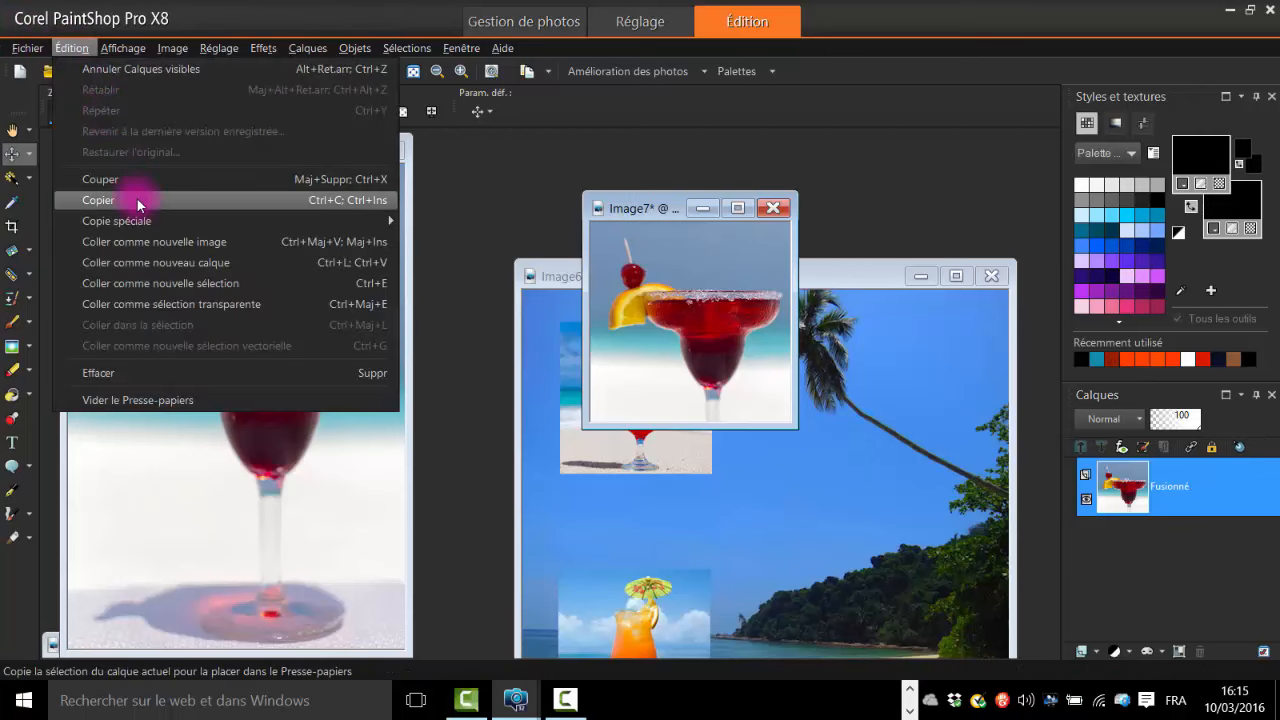
click(137, 199)
click(820, 271)
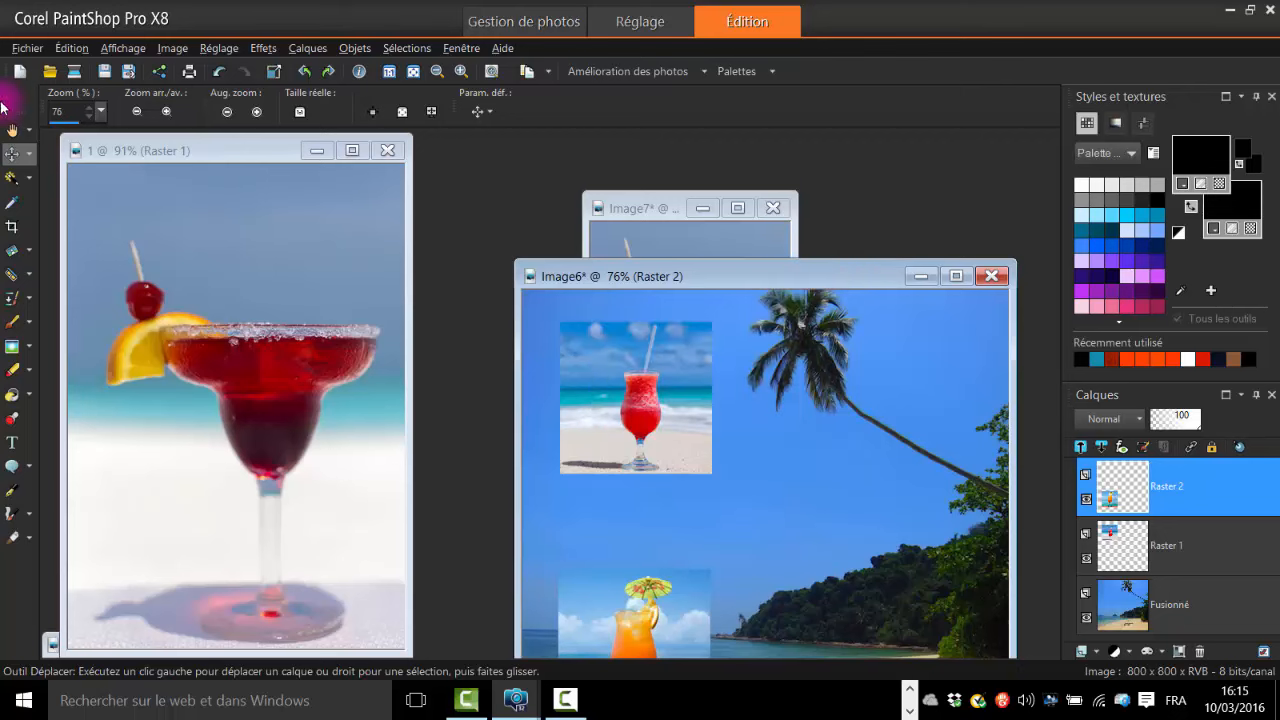
click(71, 48)
mouse_move(203, 230)
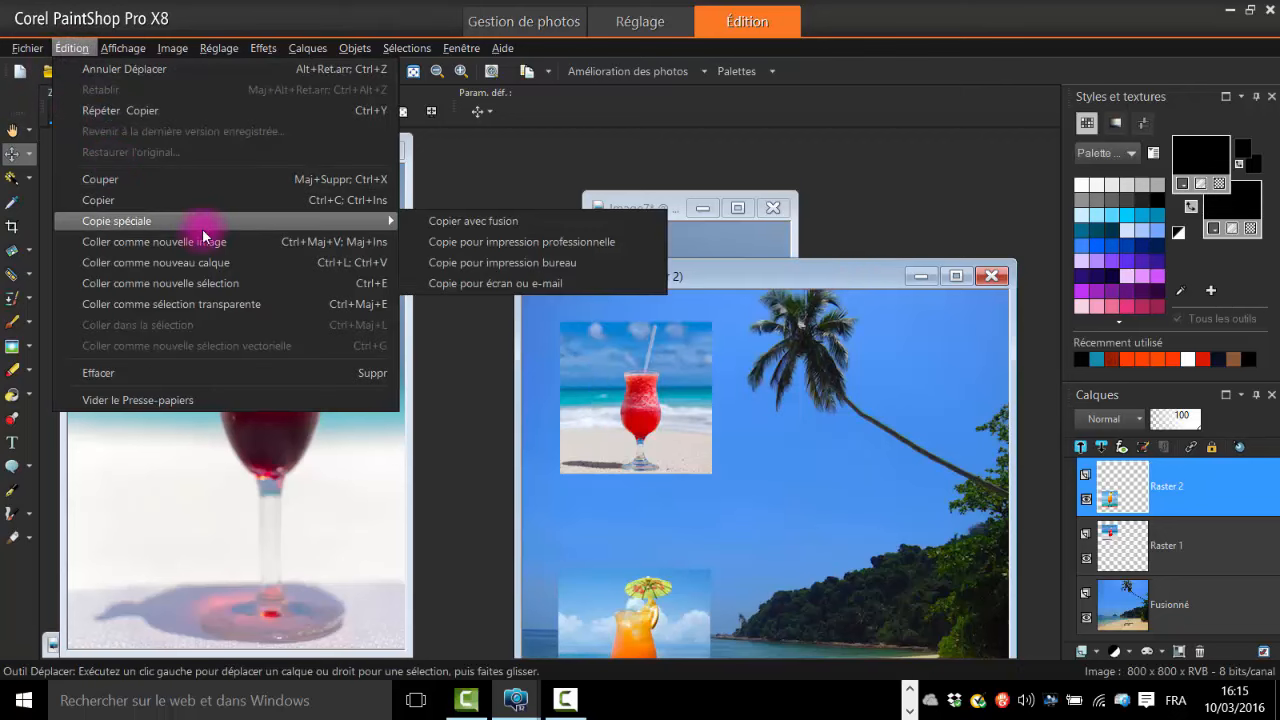
click(268, 262)
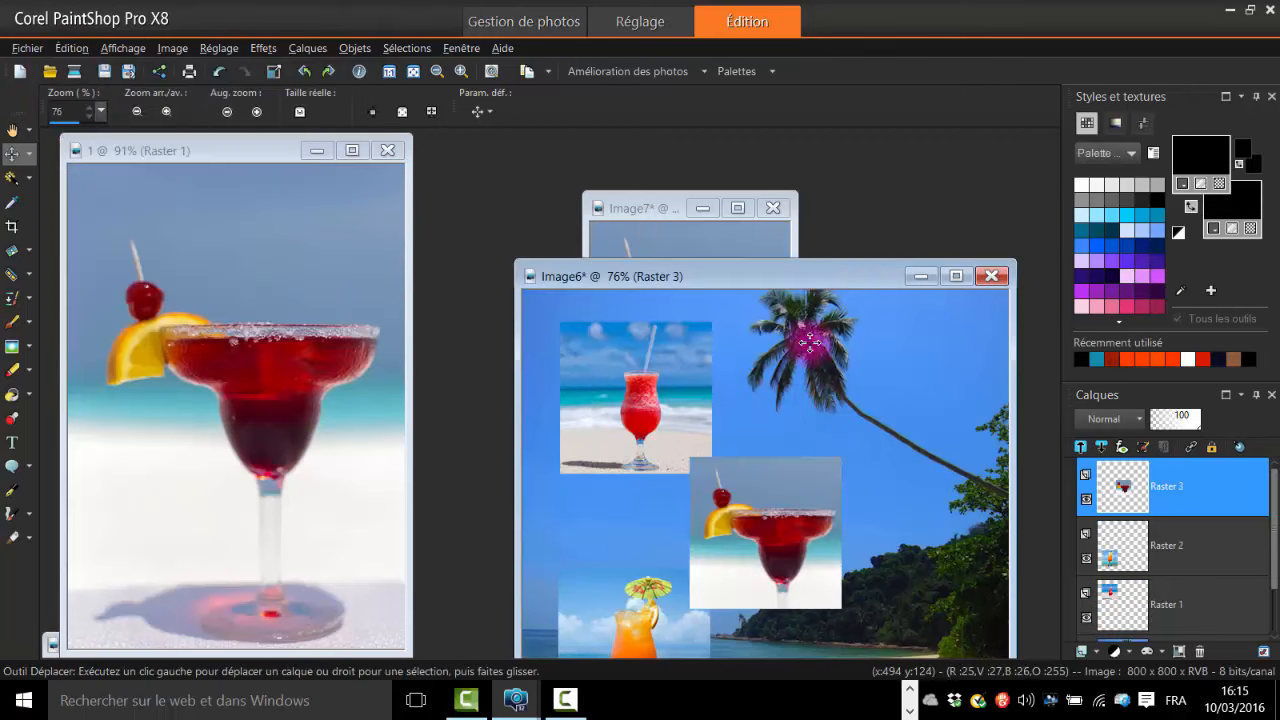
Move the orange cocktail layer Raster 2 slightly lower in the beach composition, keeping it aligned under the red cocktail.
drag(784, 277, 683, 155)
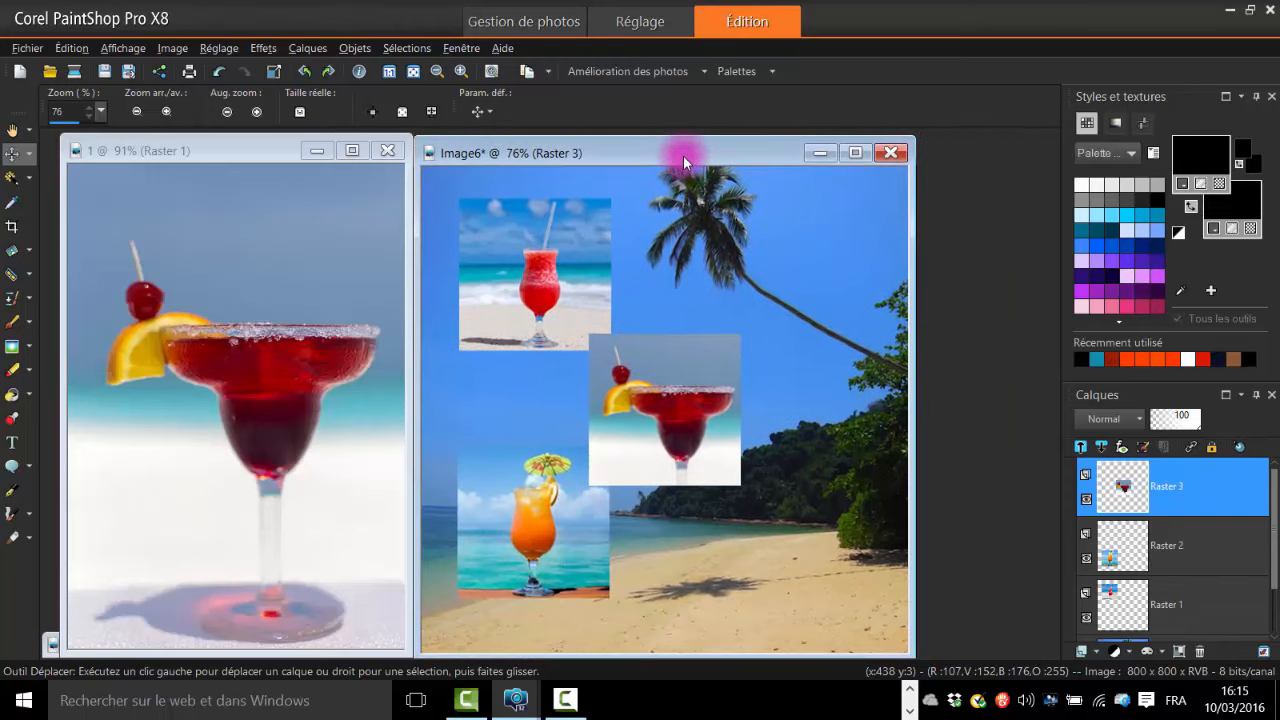
click(593, 533)
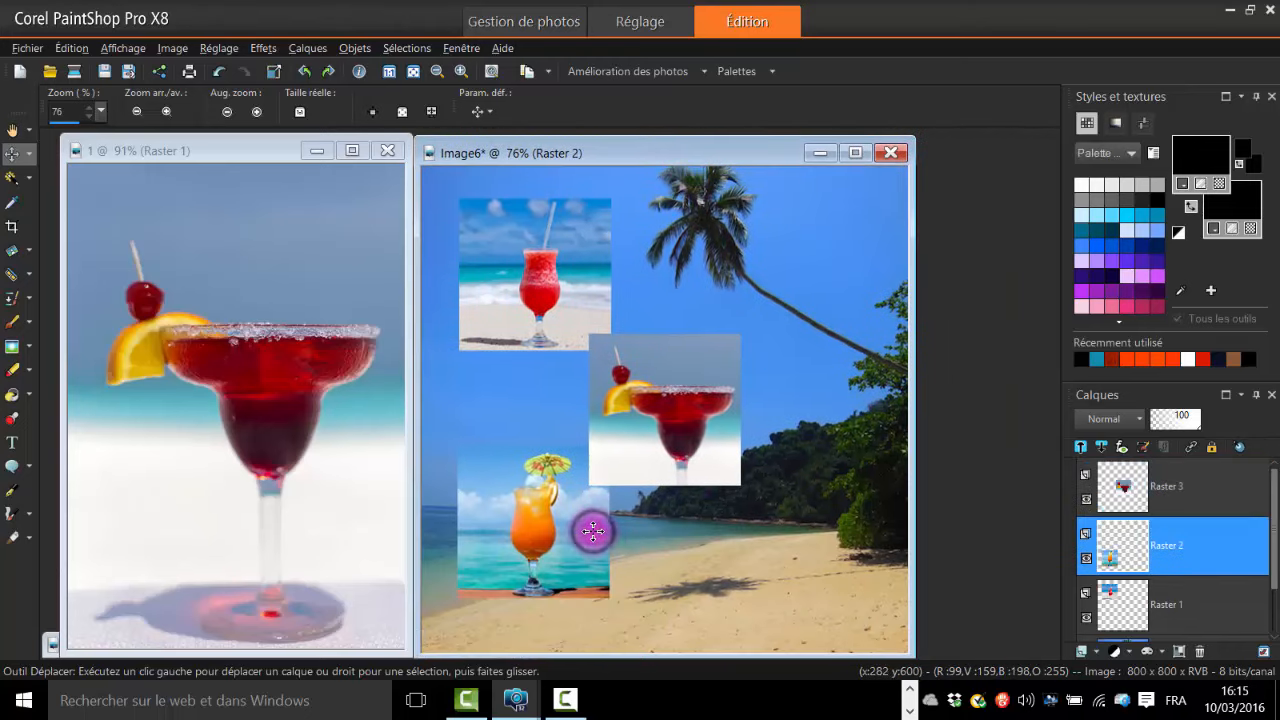
drag(593, 533, 595, 551)
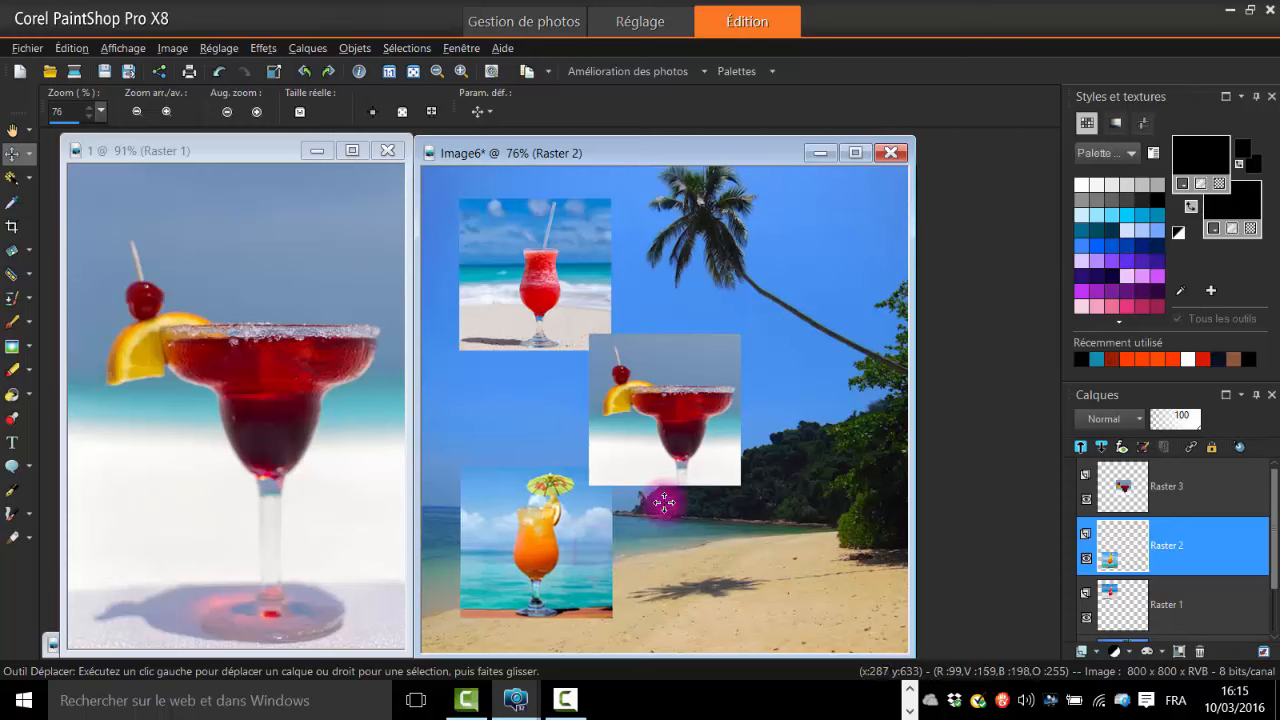
Apply a black drop shadow to the red cocktail layer Raster 1 with vertical and horizontal offsets 2, opacity 75 and blur 5.
click(557, 245)
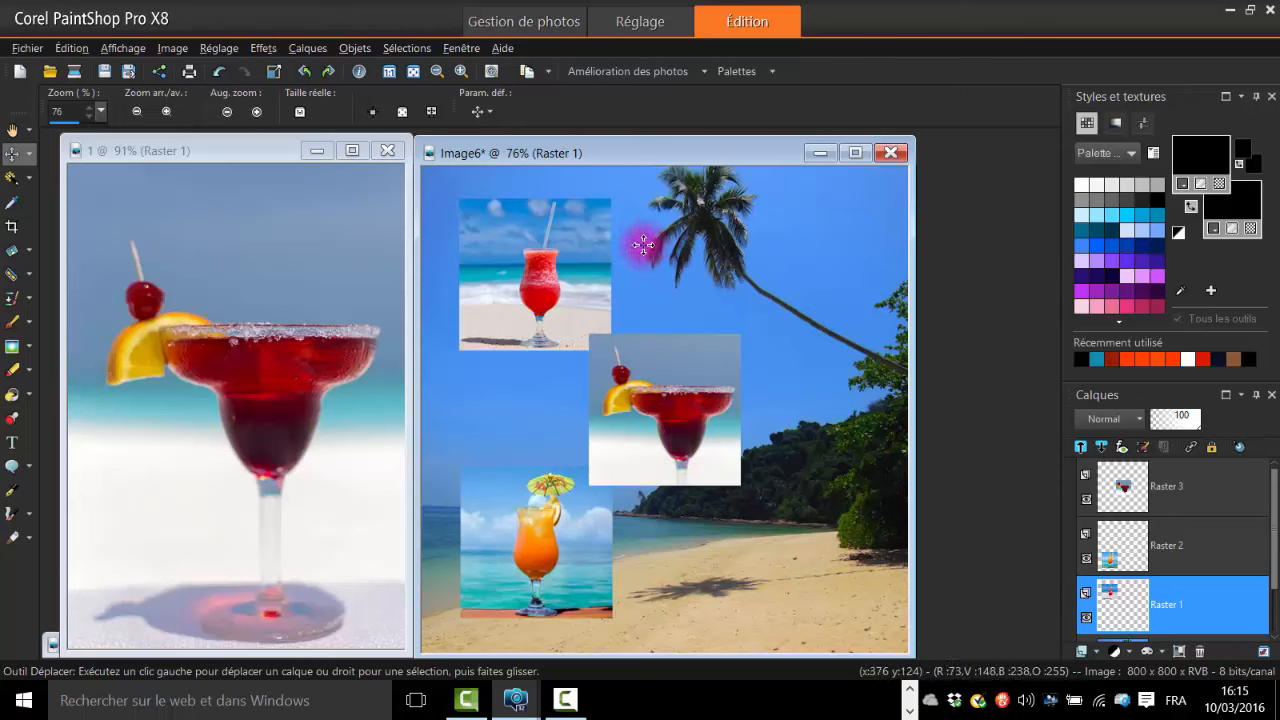
click(262, 48)
mouse_move(374, 110)
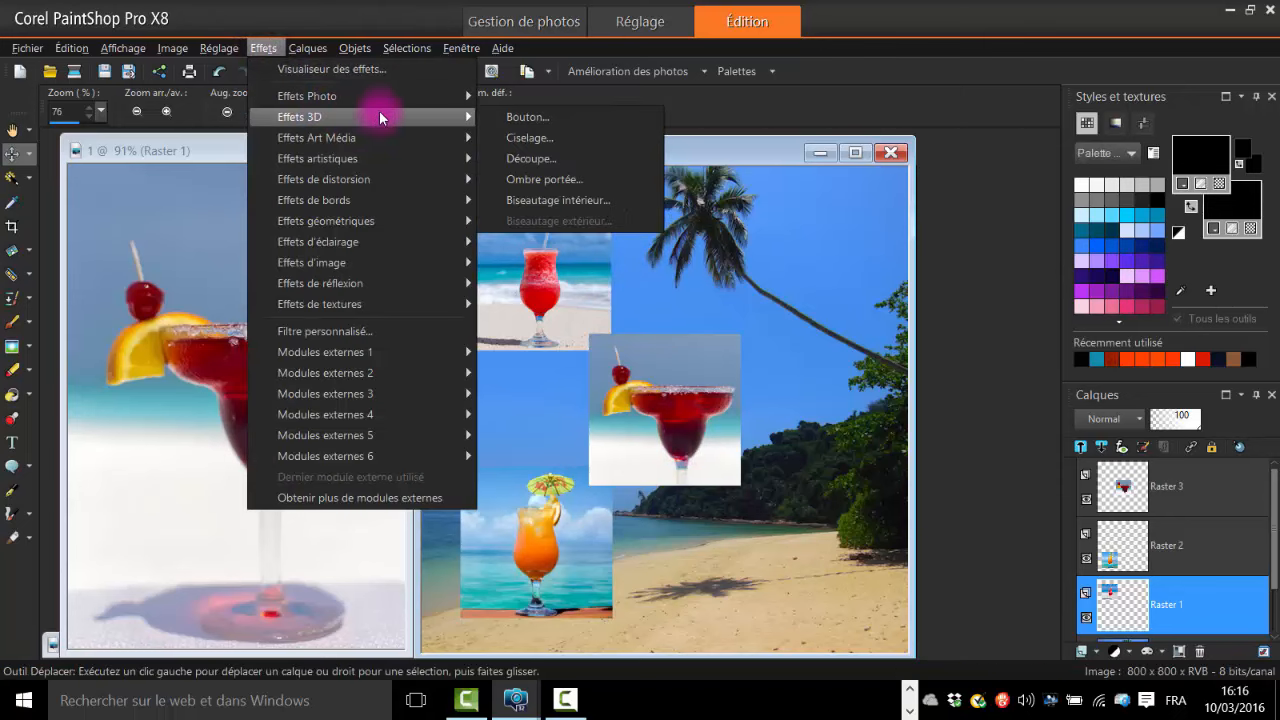
click(595, 179)
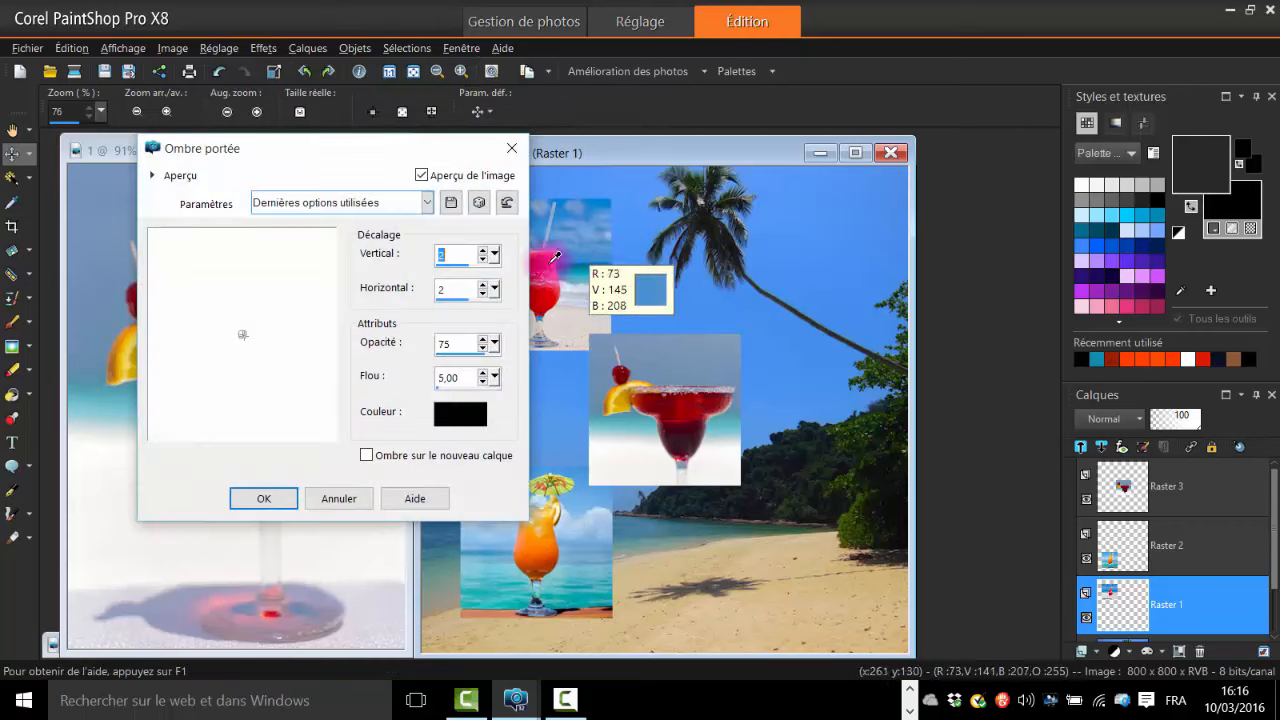
click(264, 498)
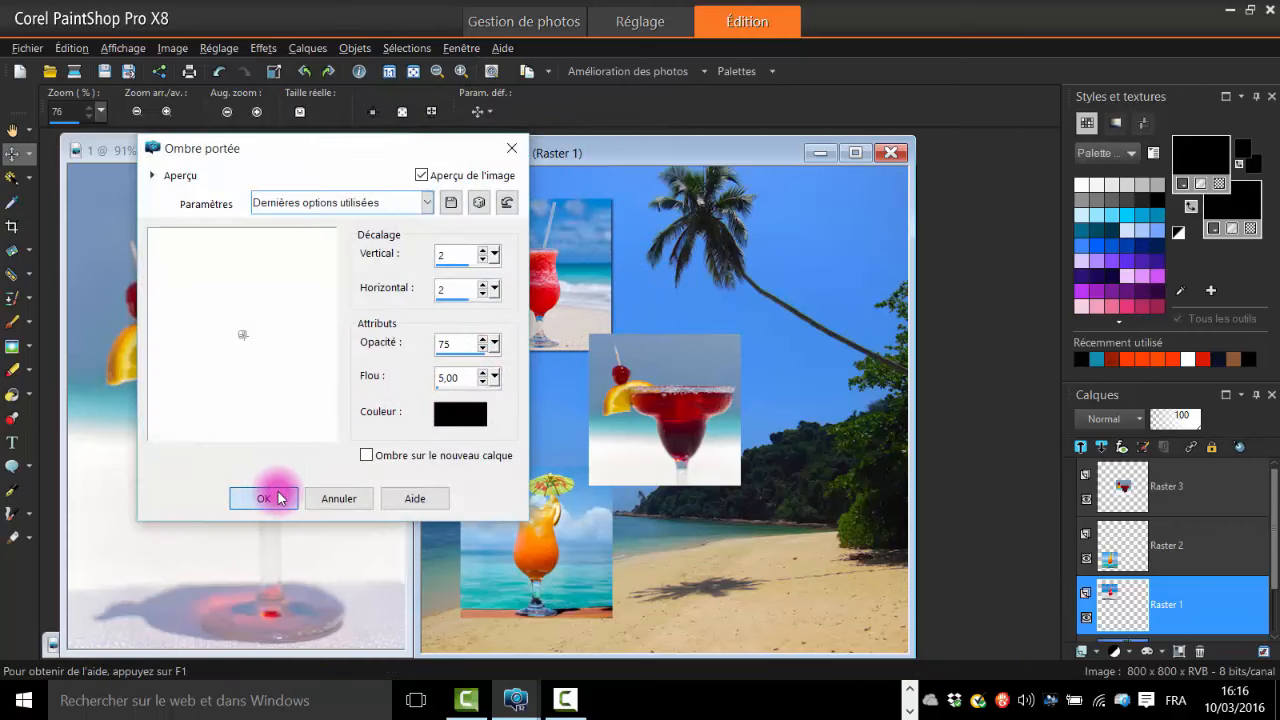
Apply the same 3D drop shadow effect to the dark red cocktail layer Raster 3.
click(617, 368)
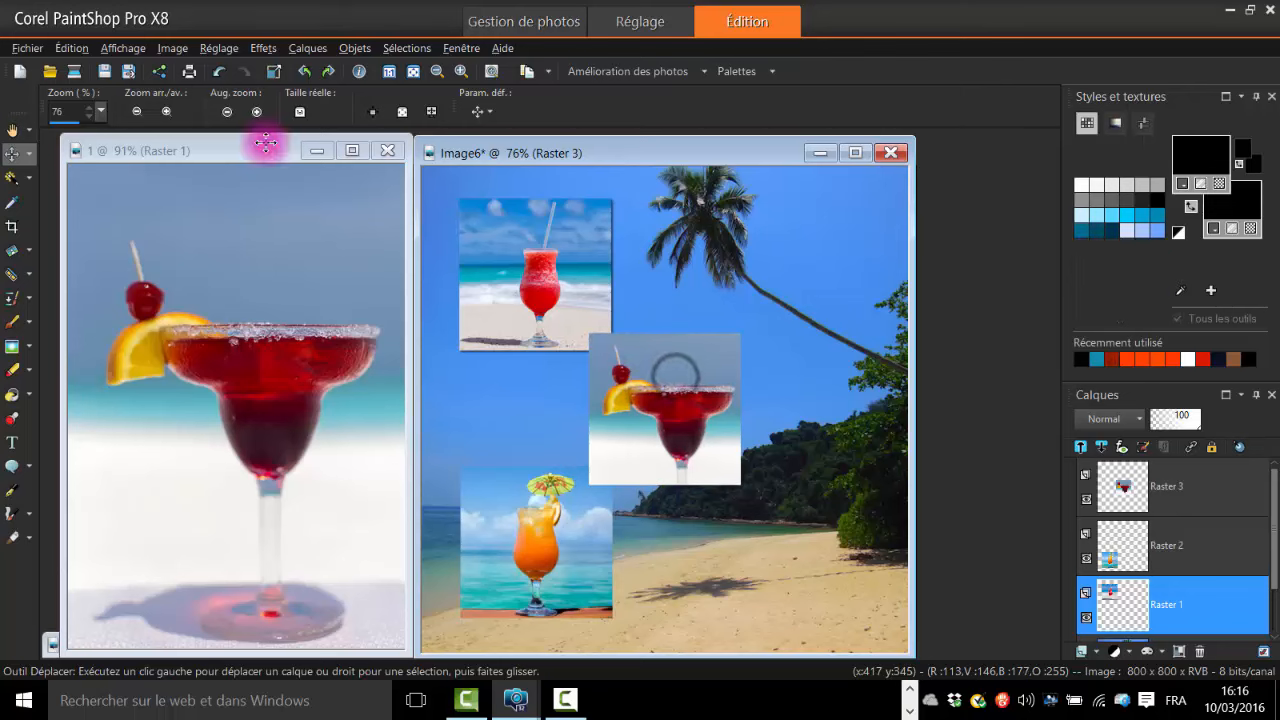
click(264, 48)
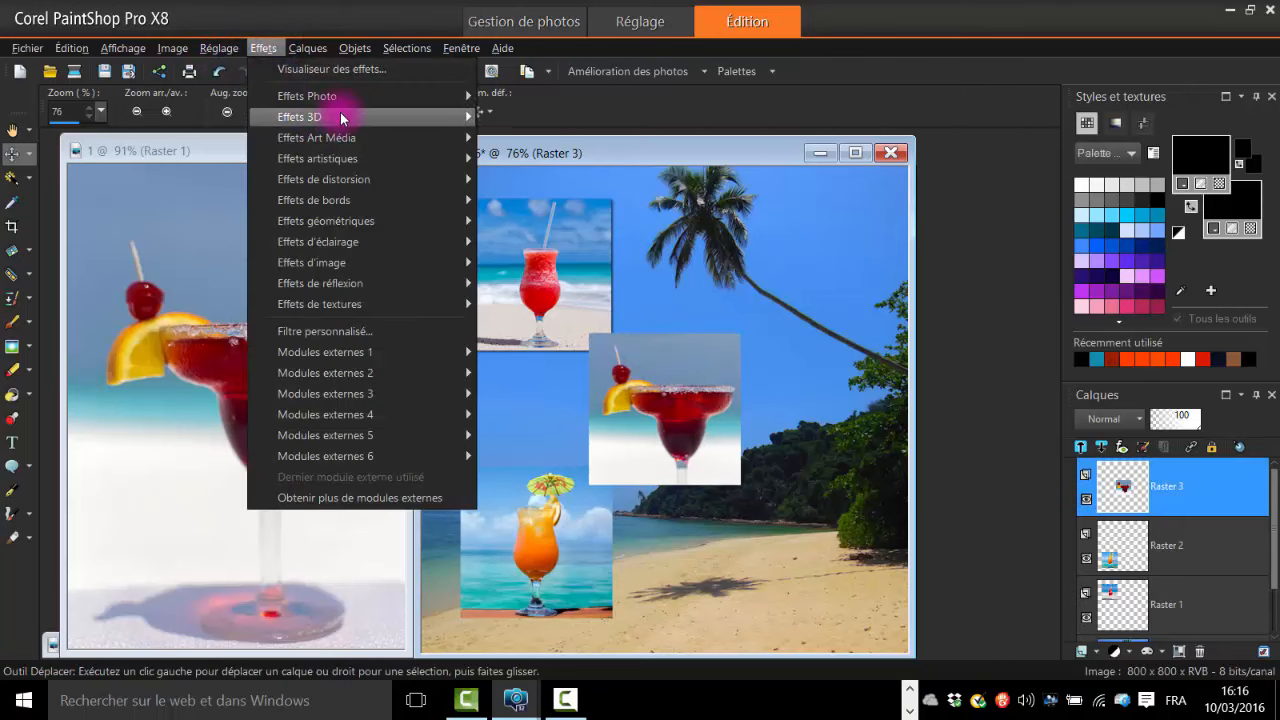
mouse_move(341, 112)
click(595, 181)
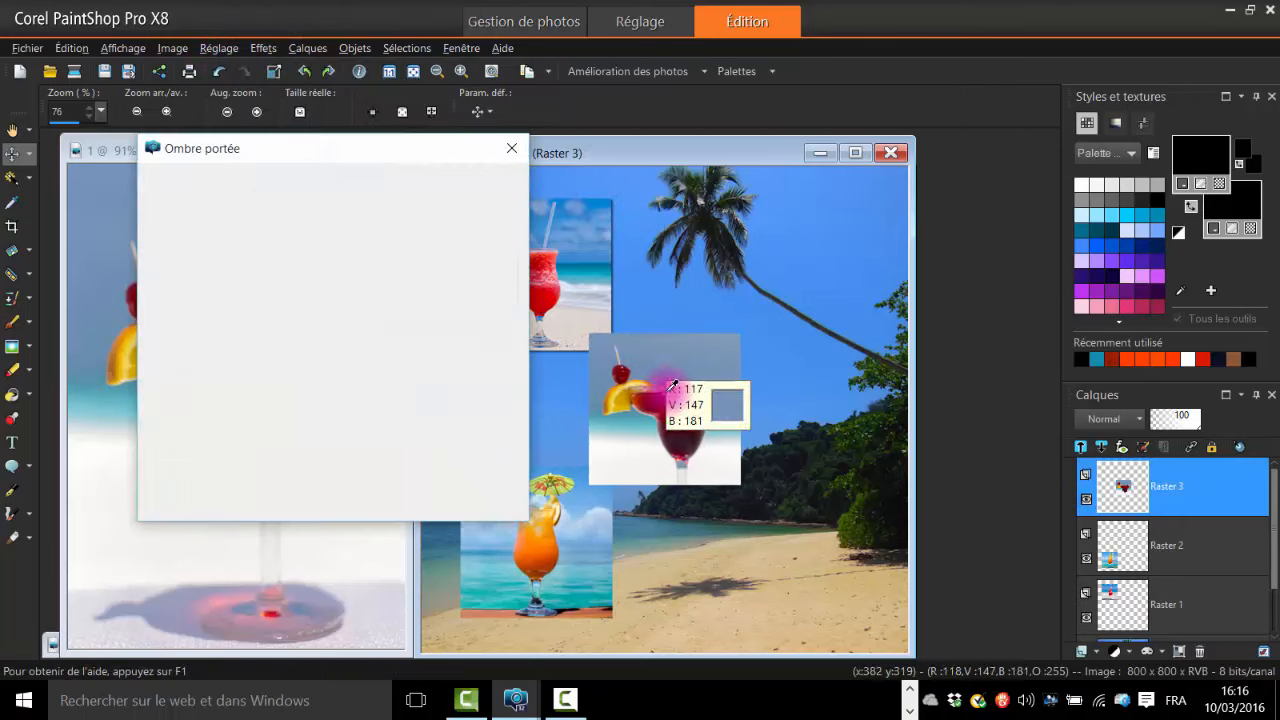
key(Escape)
Apply the same 3D drop shadow effect to the orange cocktail layer Raster 2.
click(1155, 557)
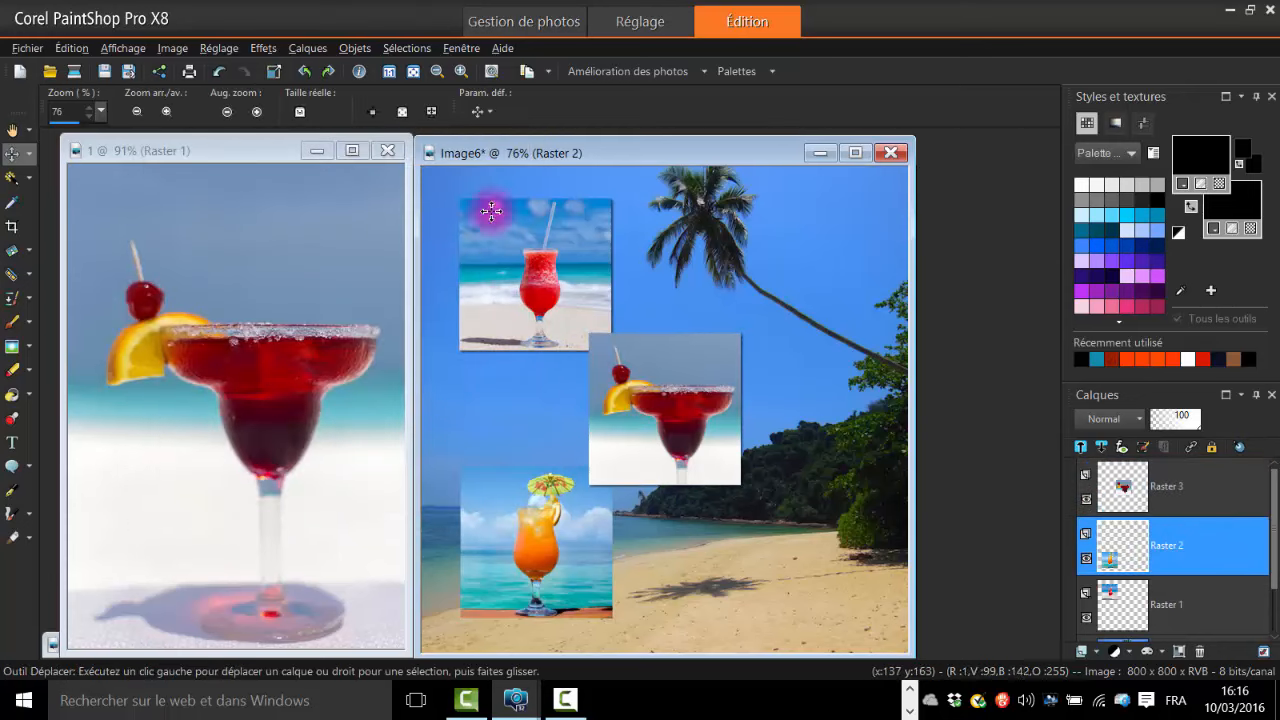
click(264, 48)
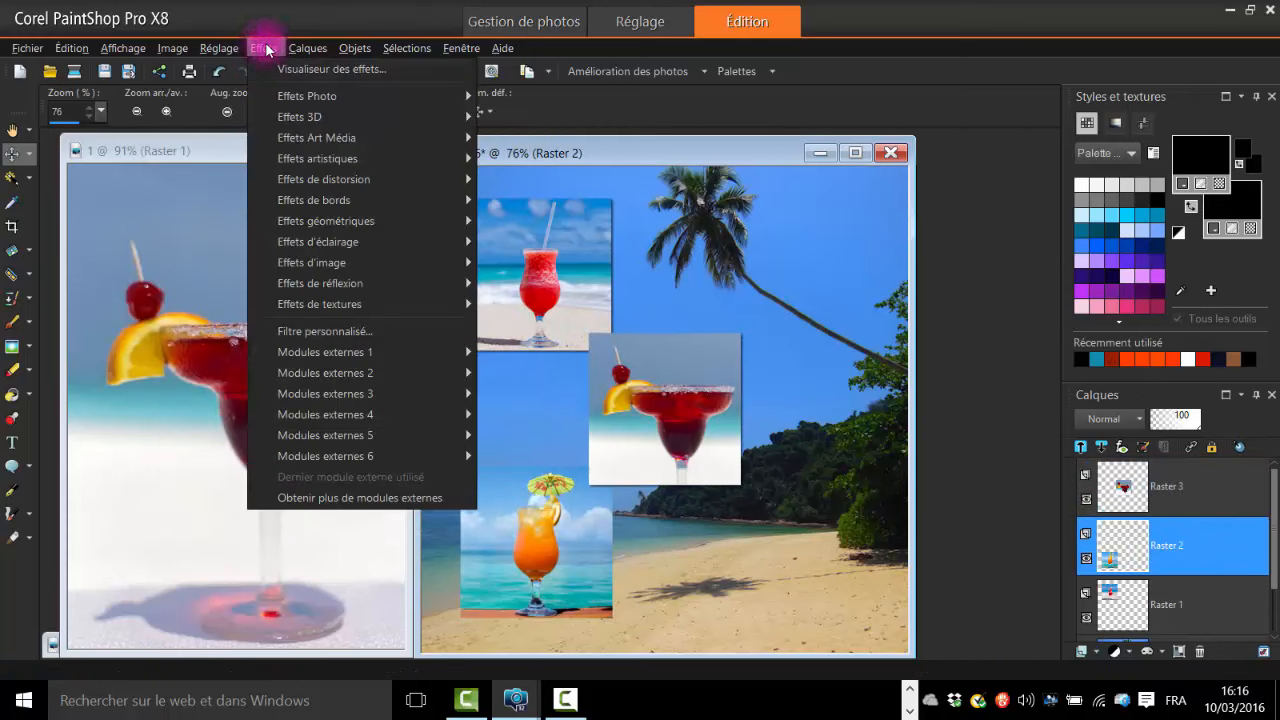
mouse_move(378, 118)
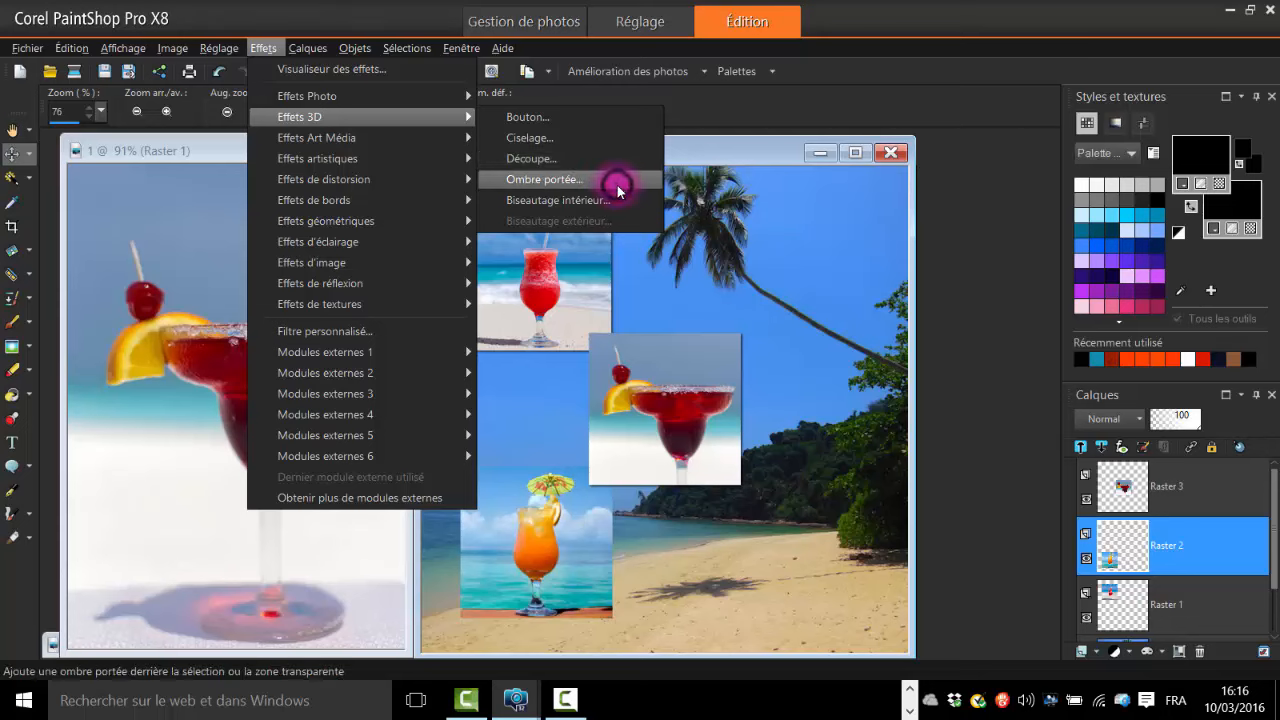
click(616, 178)
click(262, 500)
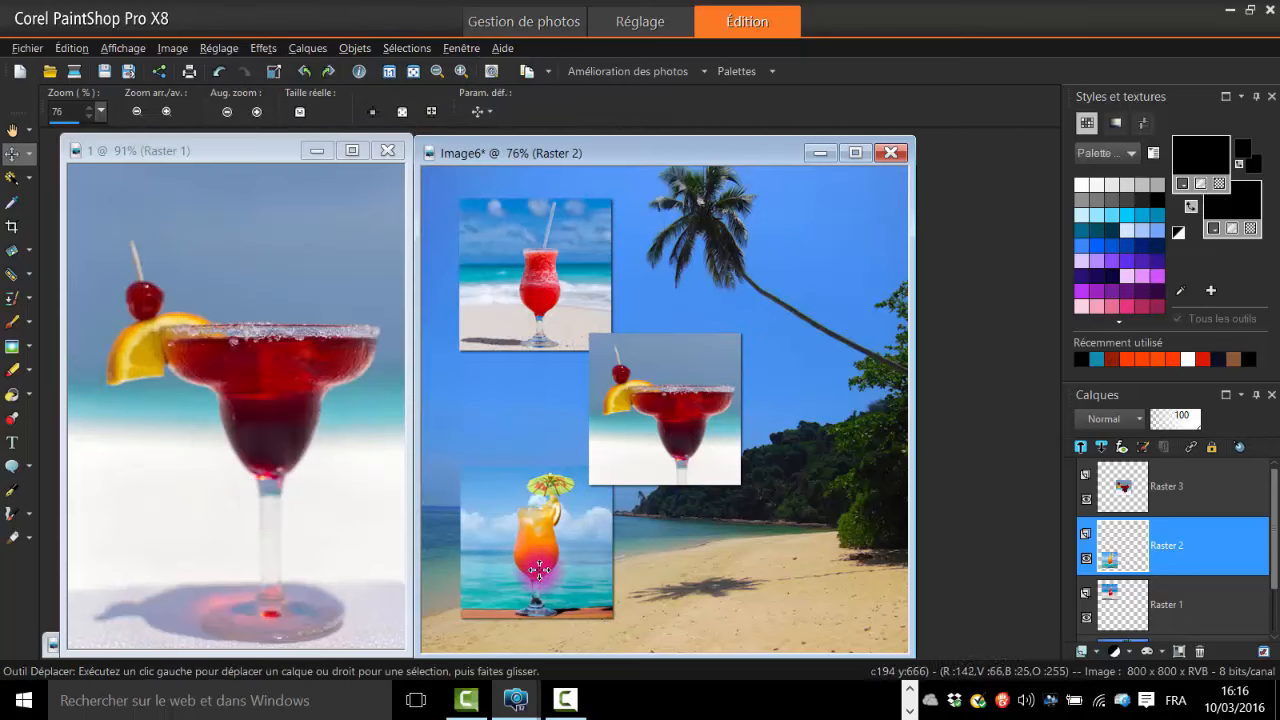
scroll(815, 455, down, 1)
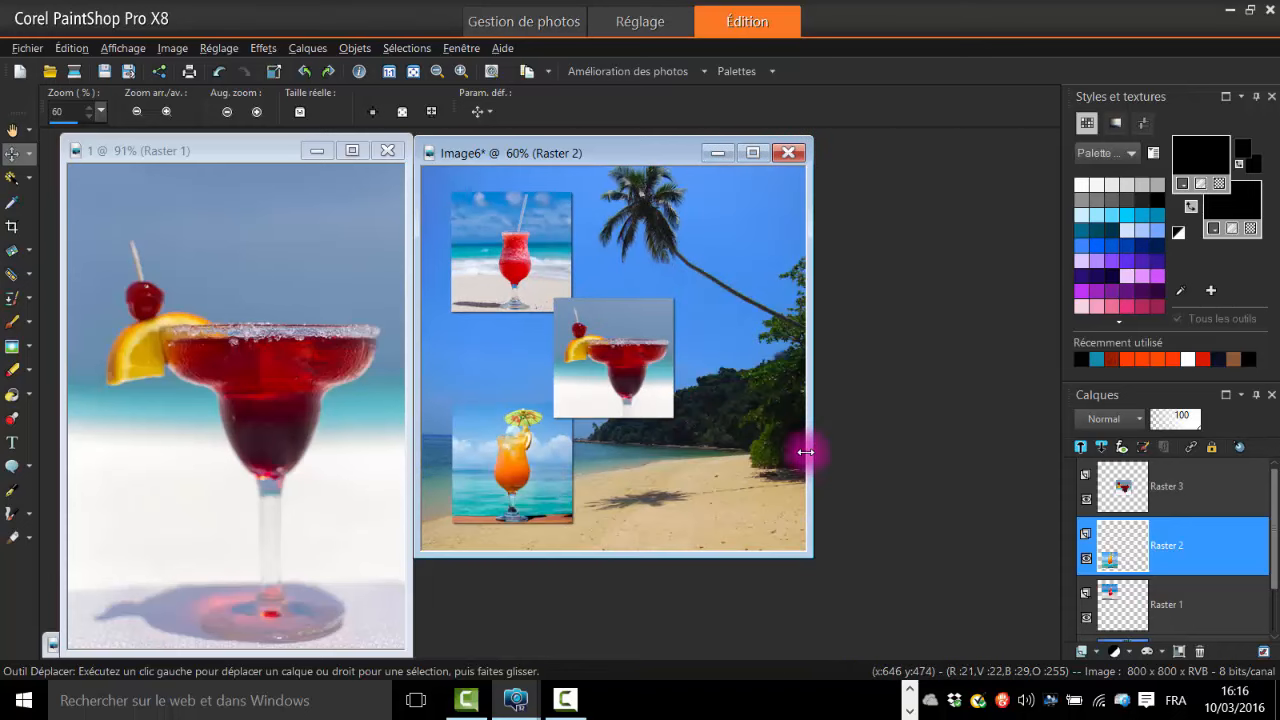